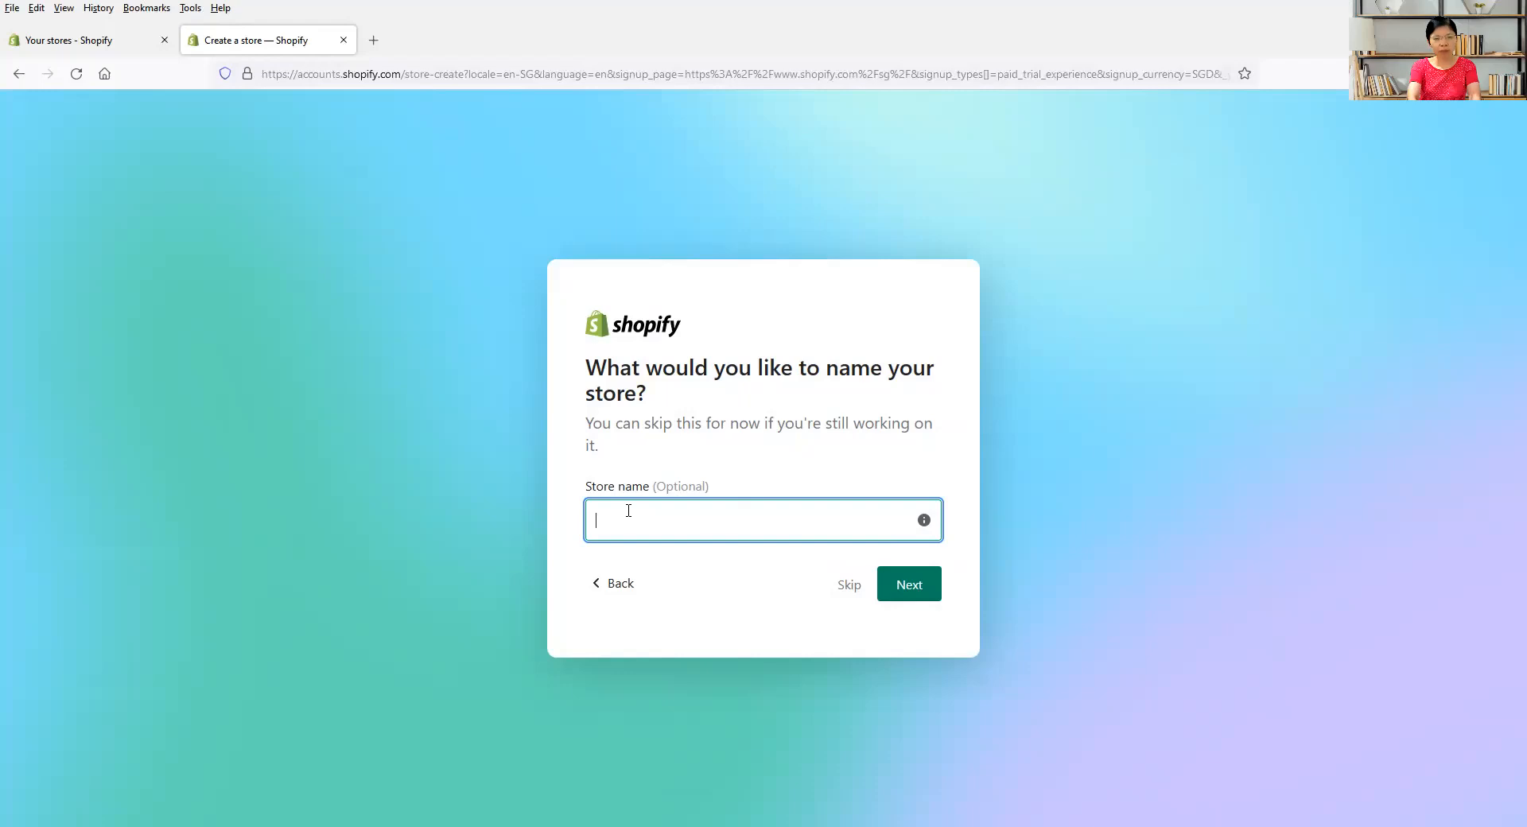
- Name the store Uni Sports Shop and accept Singapore as the business location
type("Uni")
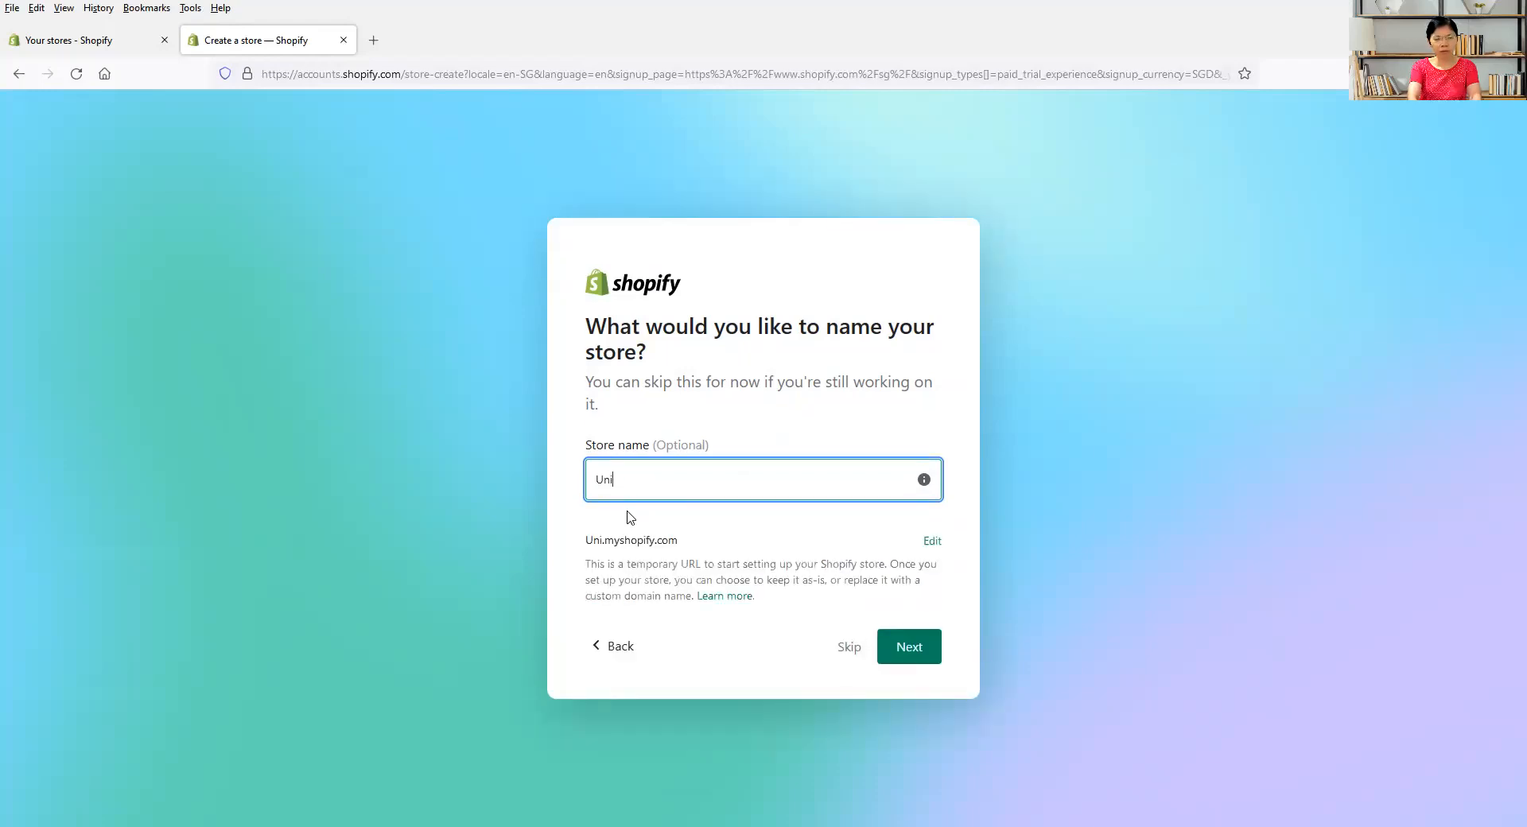
type(" Sports")
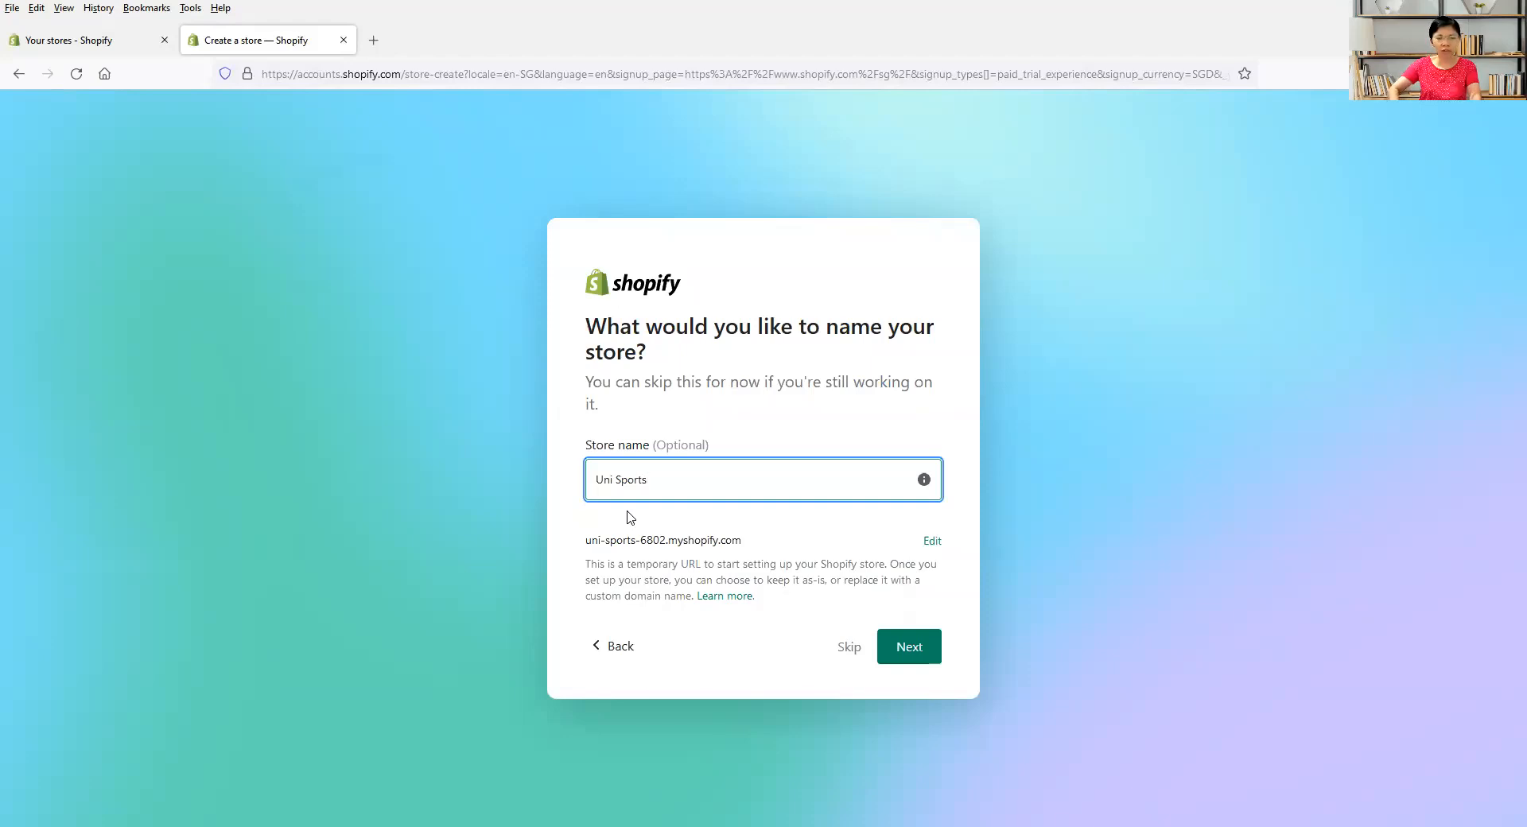
type("Shop")
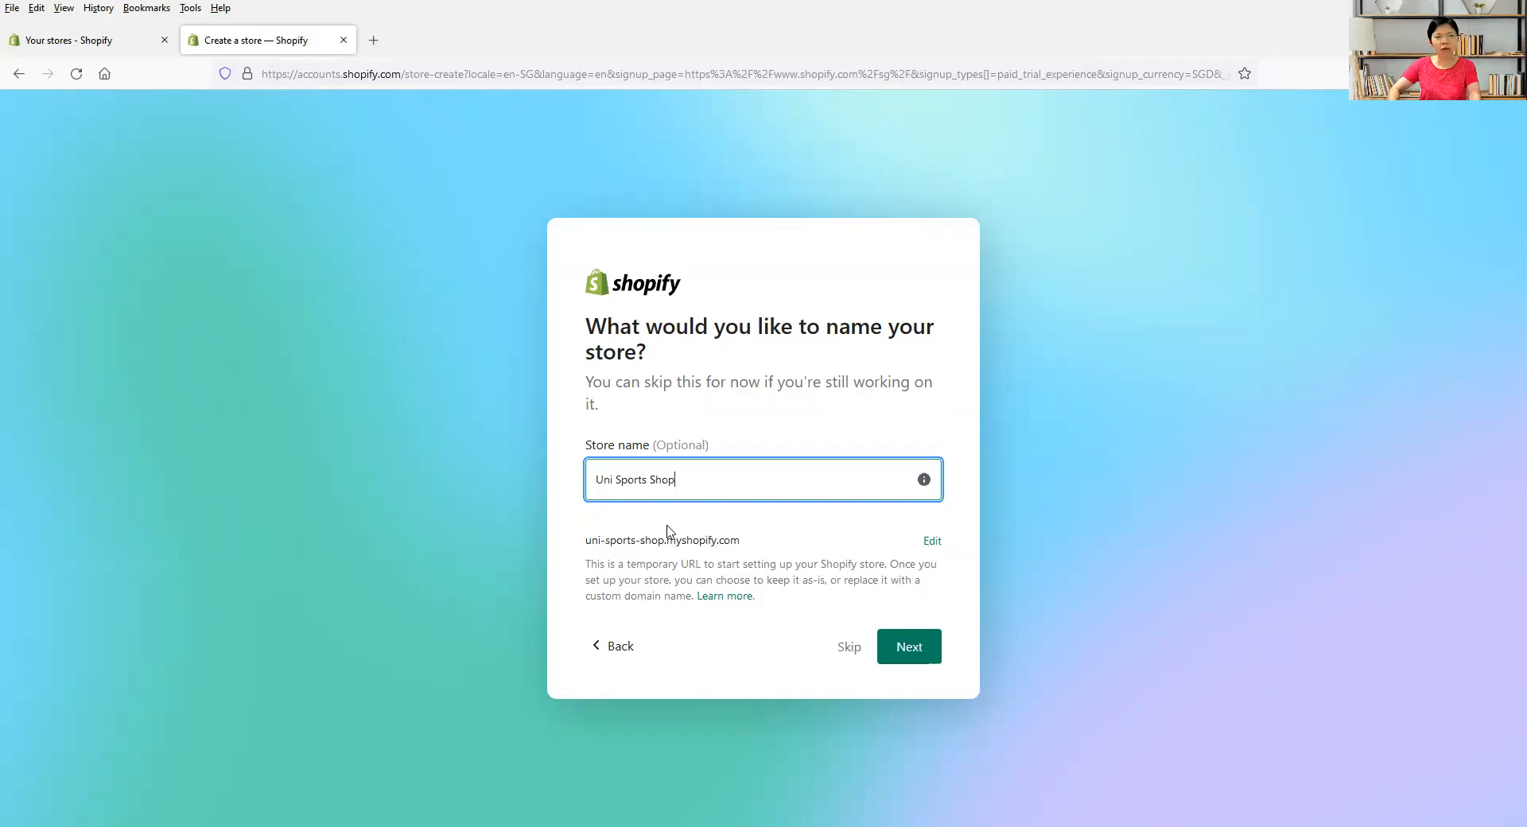
left_click(916, 658)
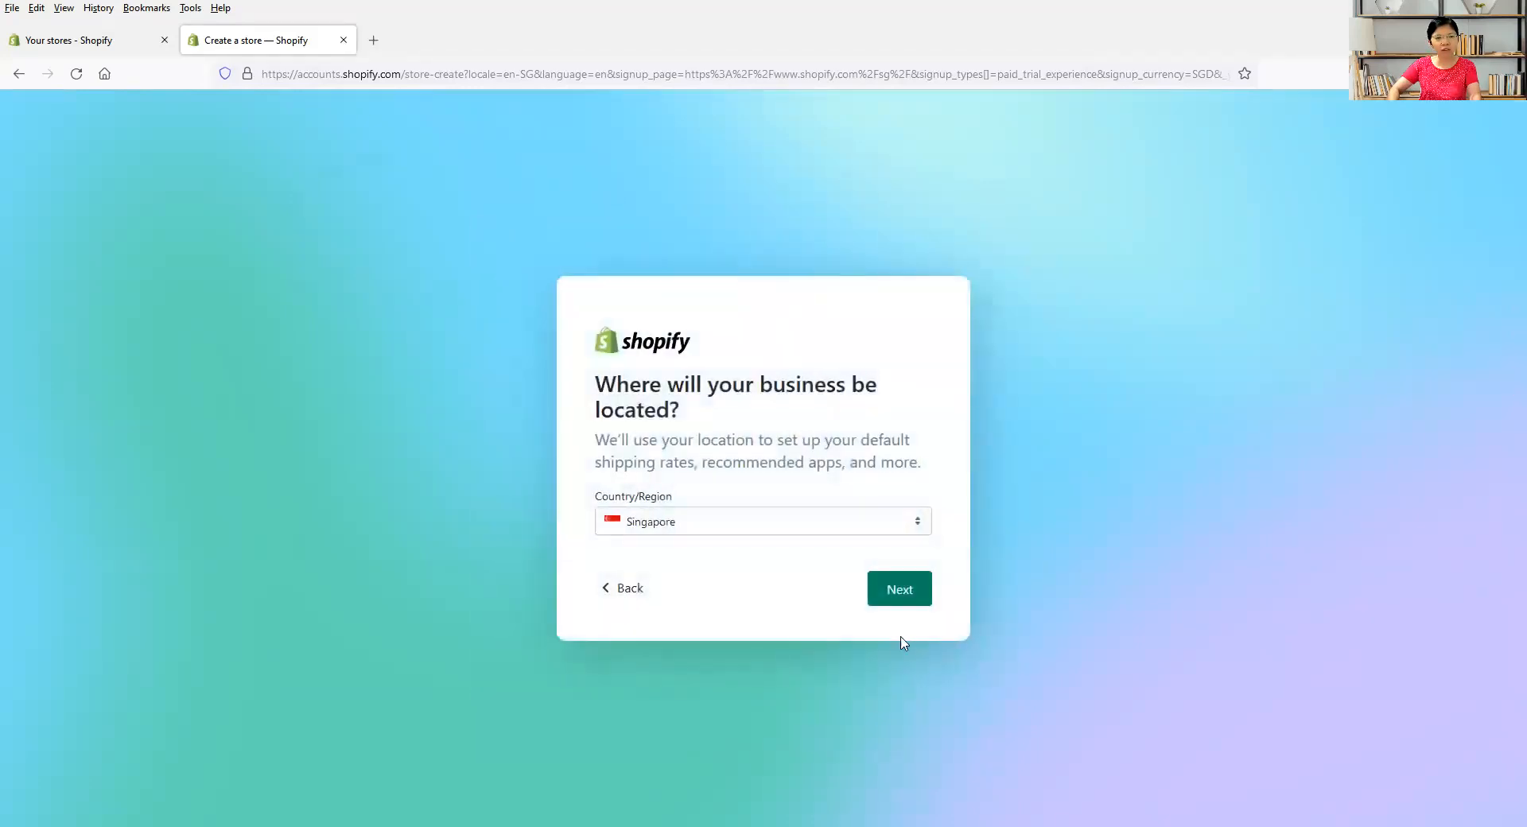
left_click(896, 595)
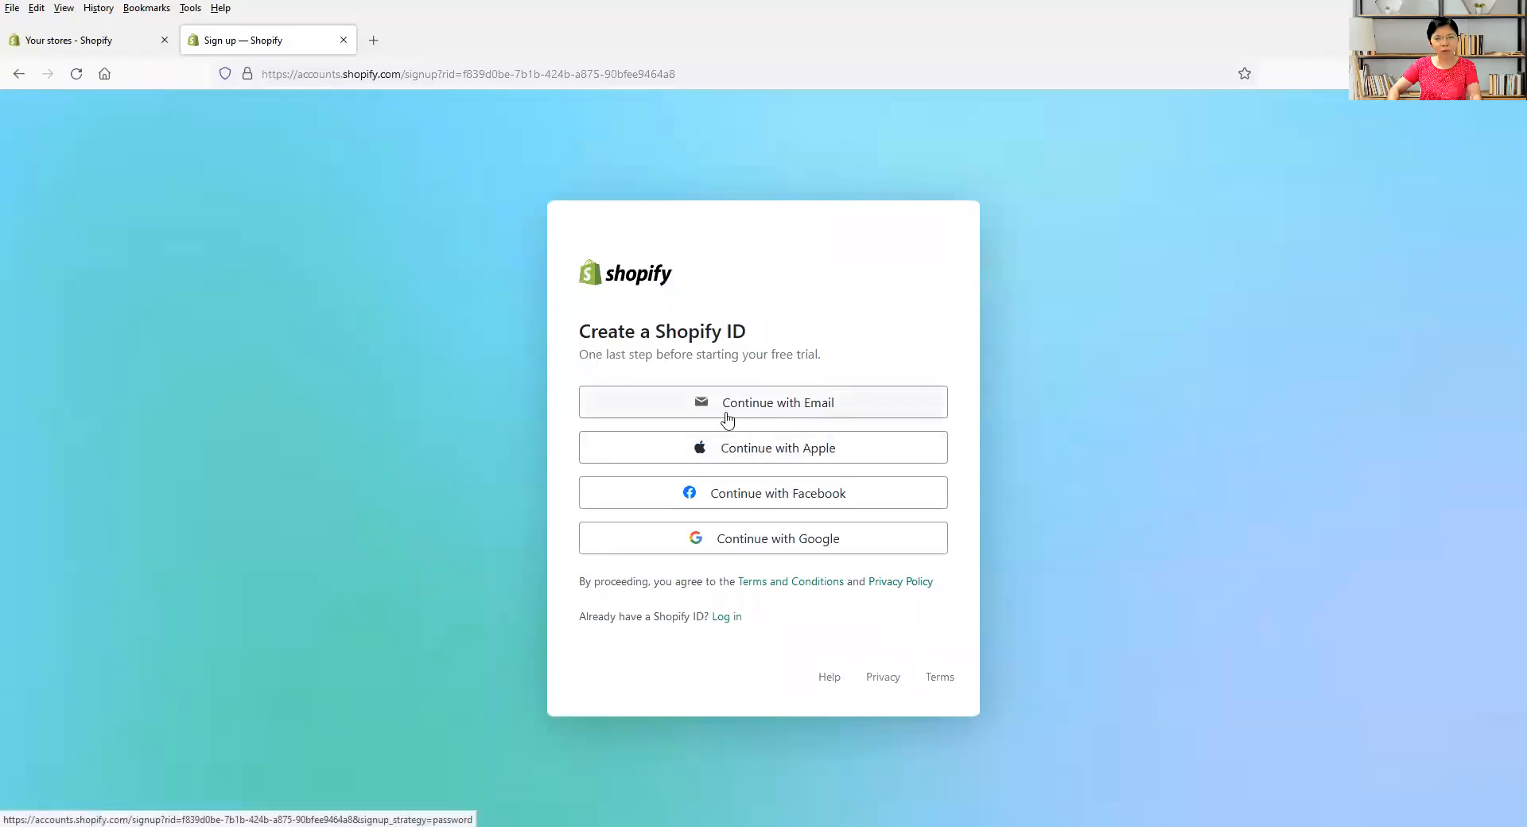
- Switch from e-mail sign-up to logging in with an existing Shopify ID and submit the account's e-mail
left_click(770, 407)
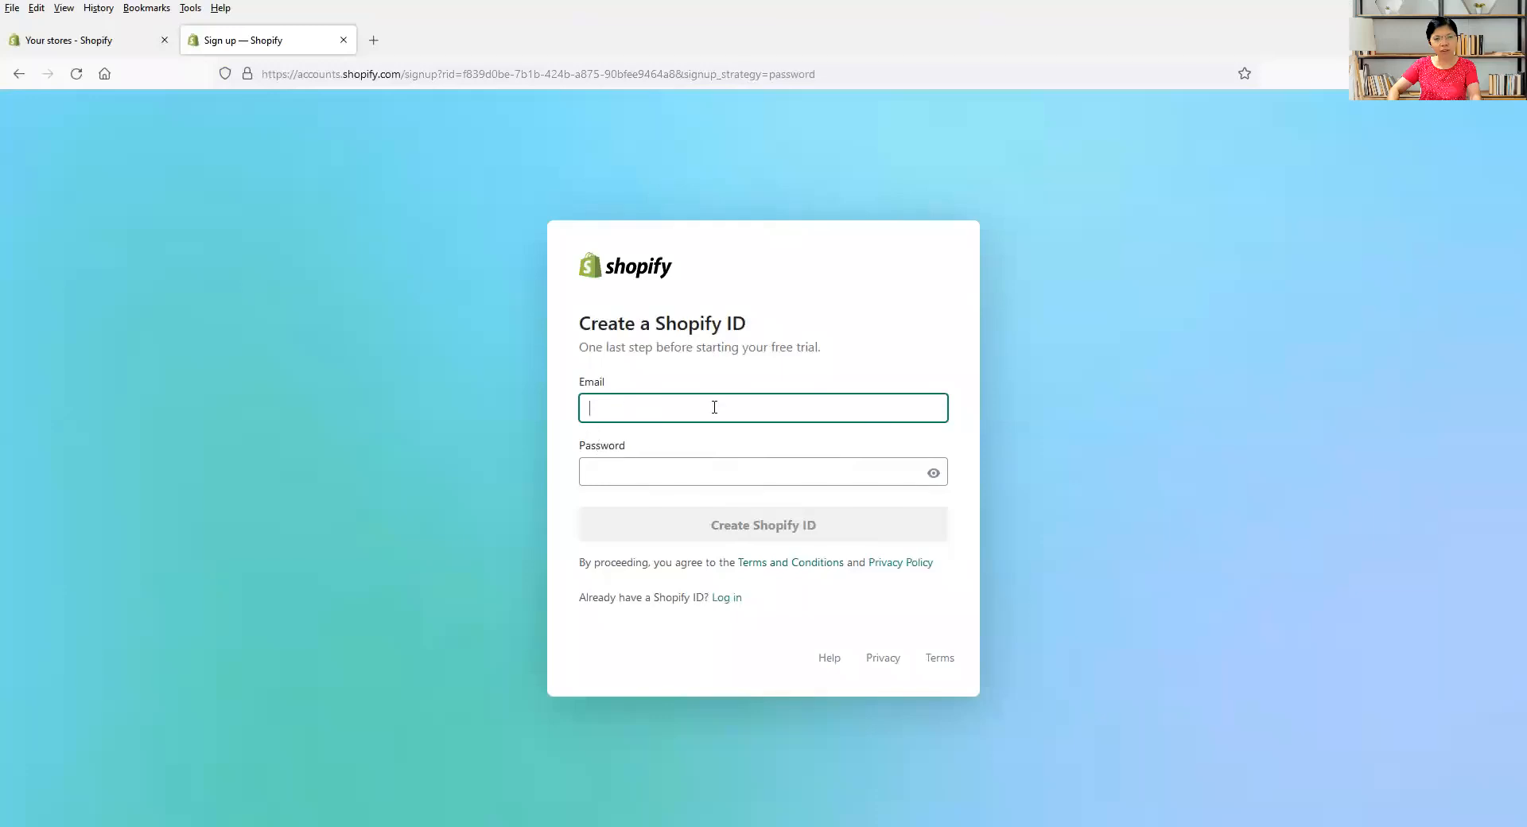
left_click(727, 598)
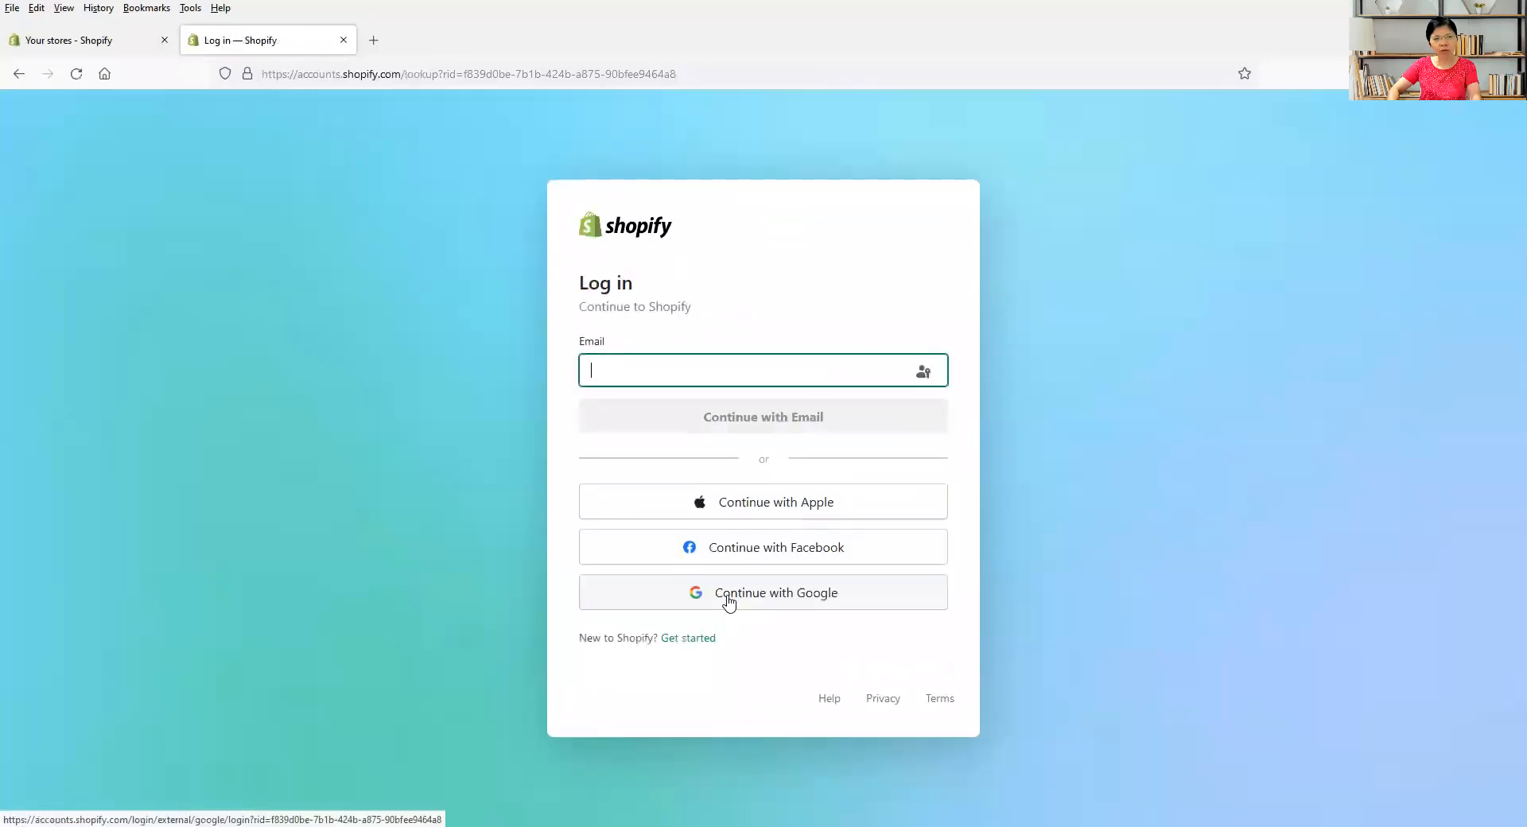
left_click(657, 369)
left_click(680, 394)
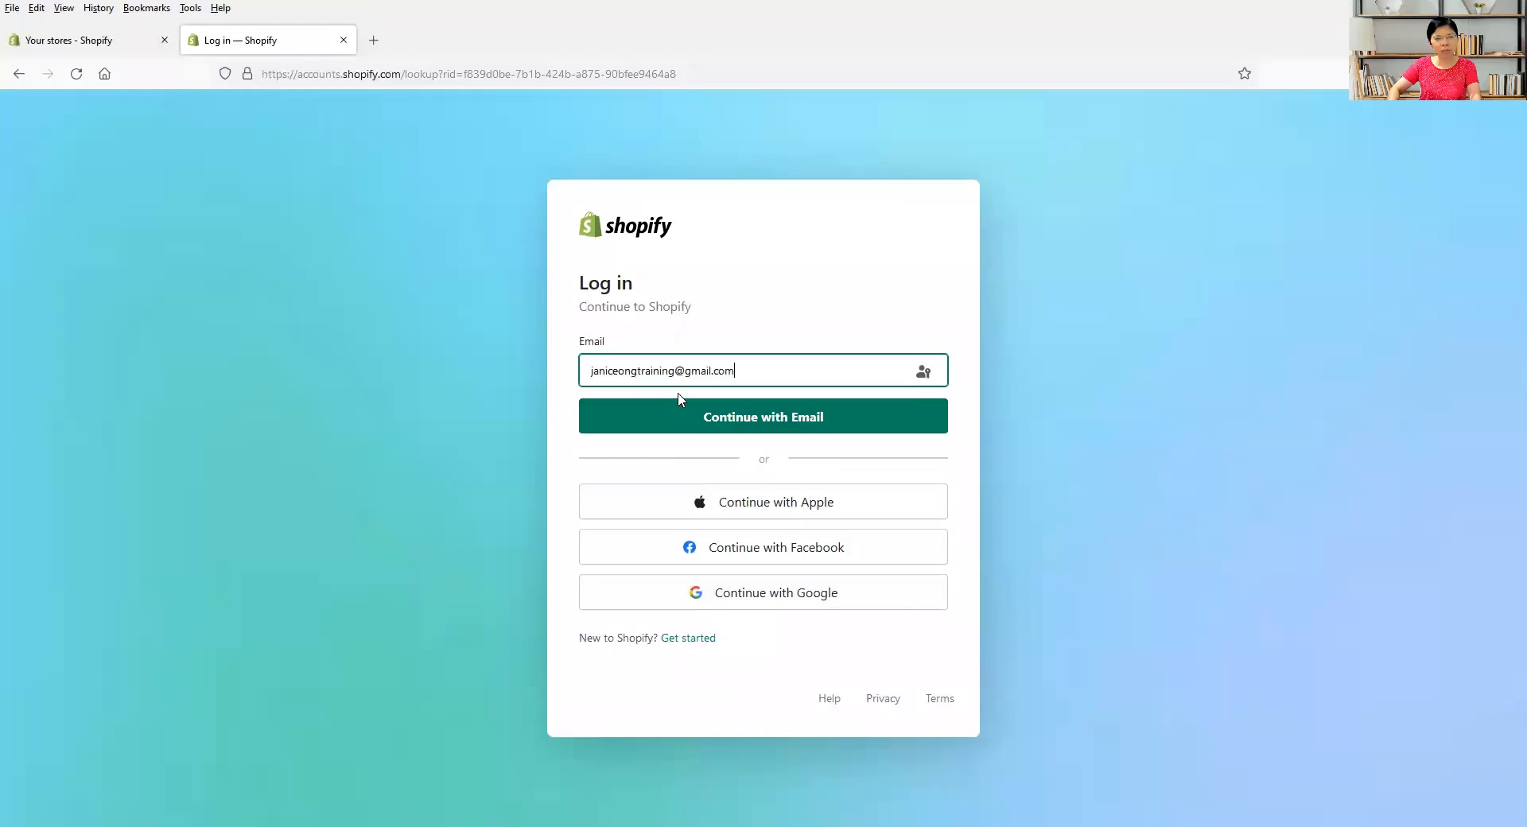
left_click(705, 417)
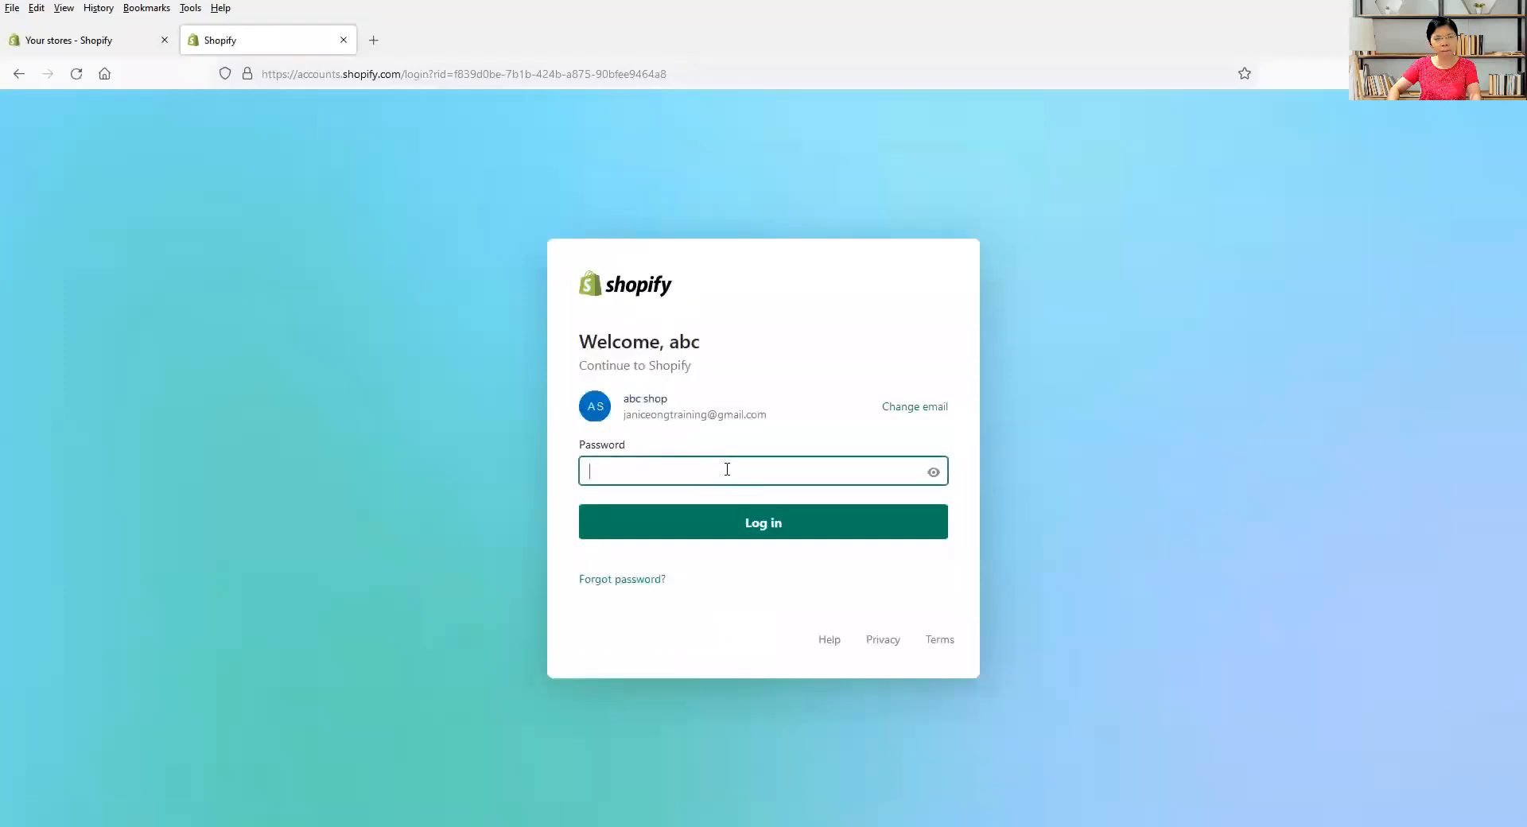
- Try to log in with the account password
type("•••")
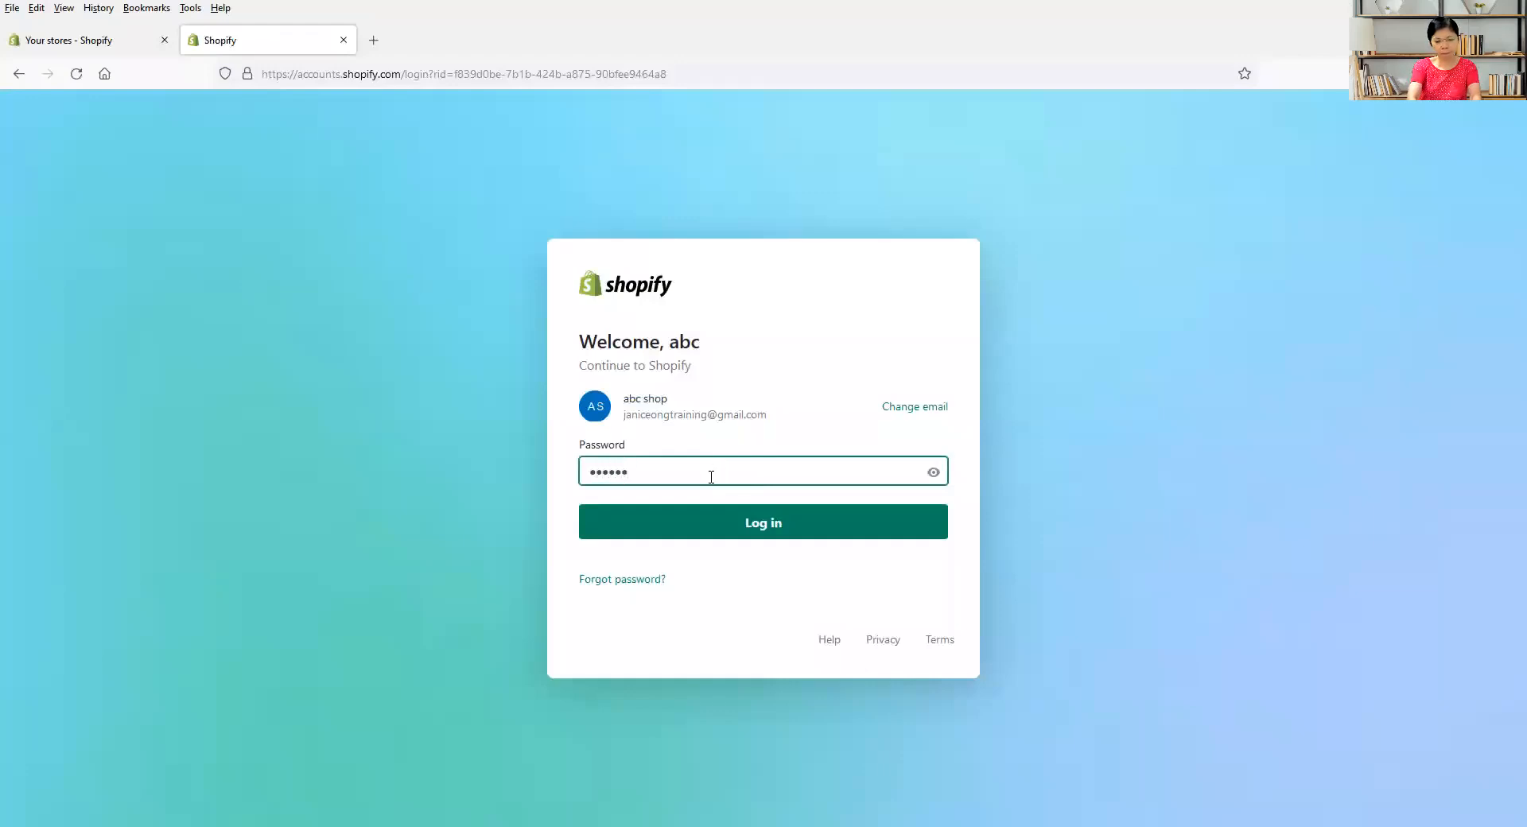
type("•••••••••")
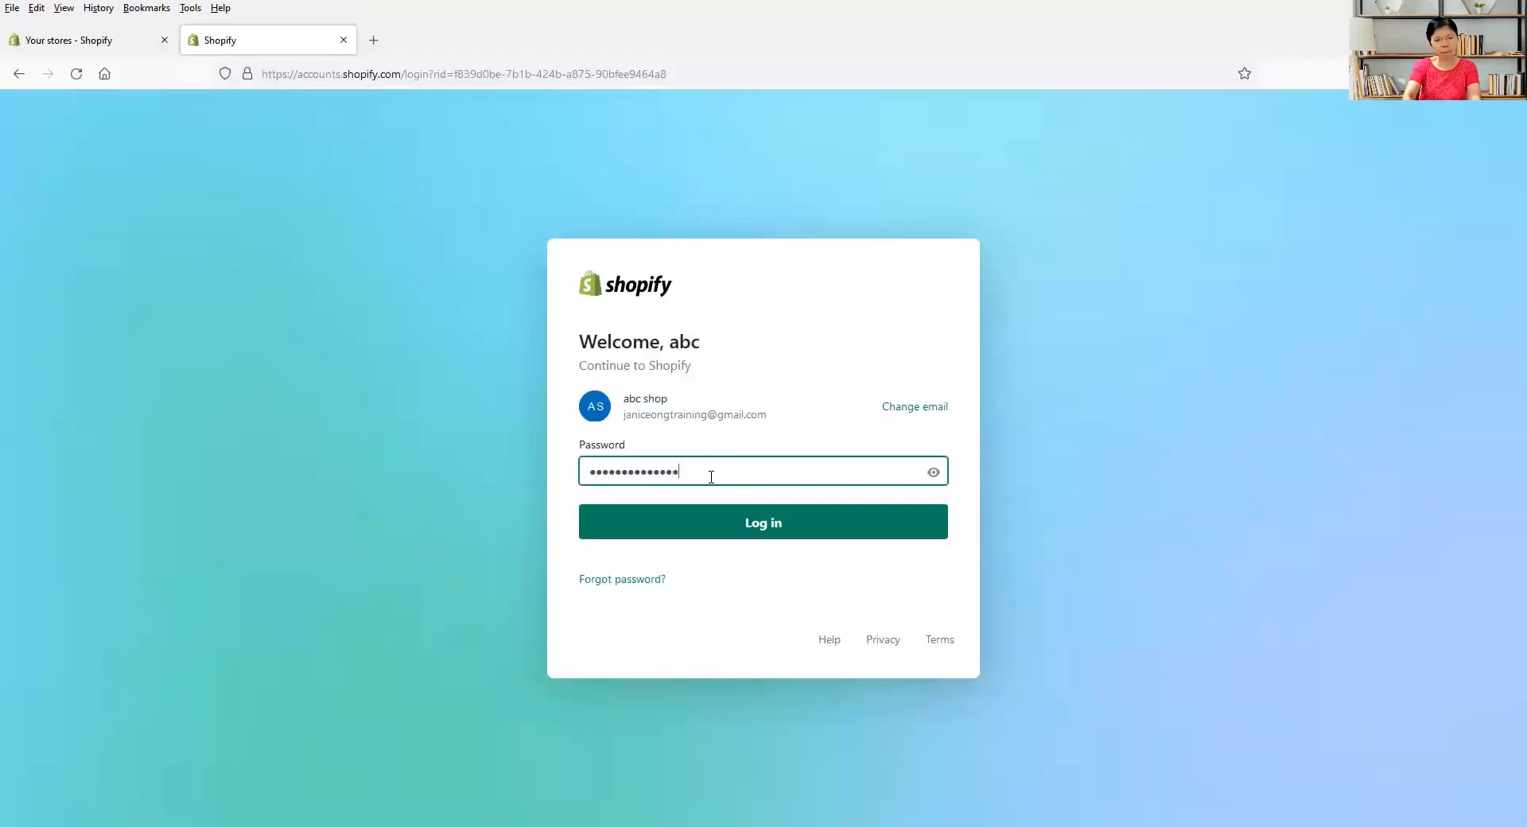
left_click(712, 524)
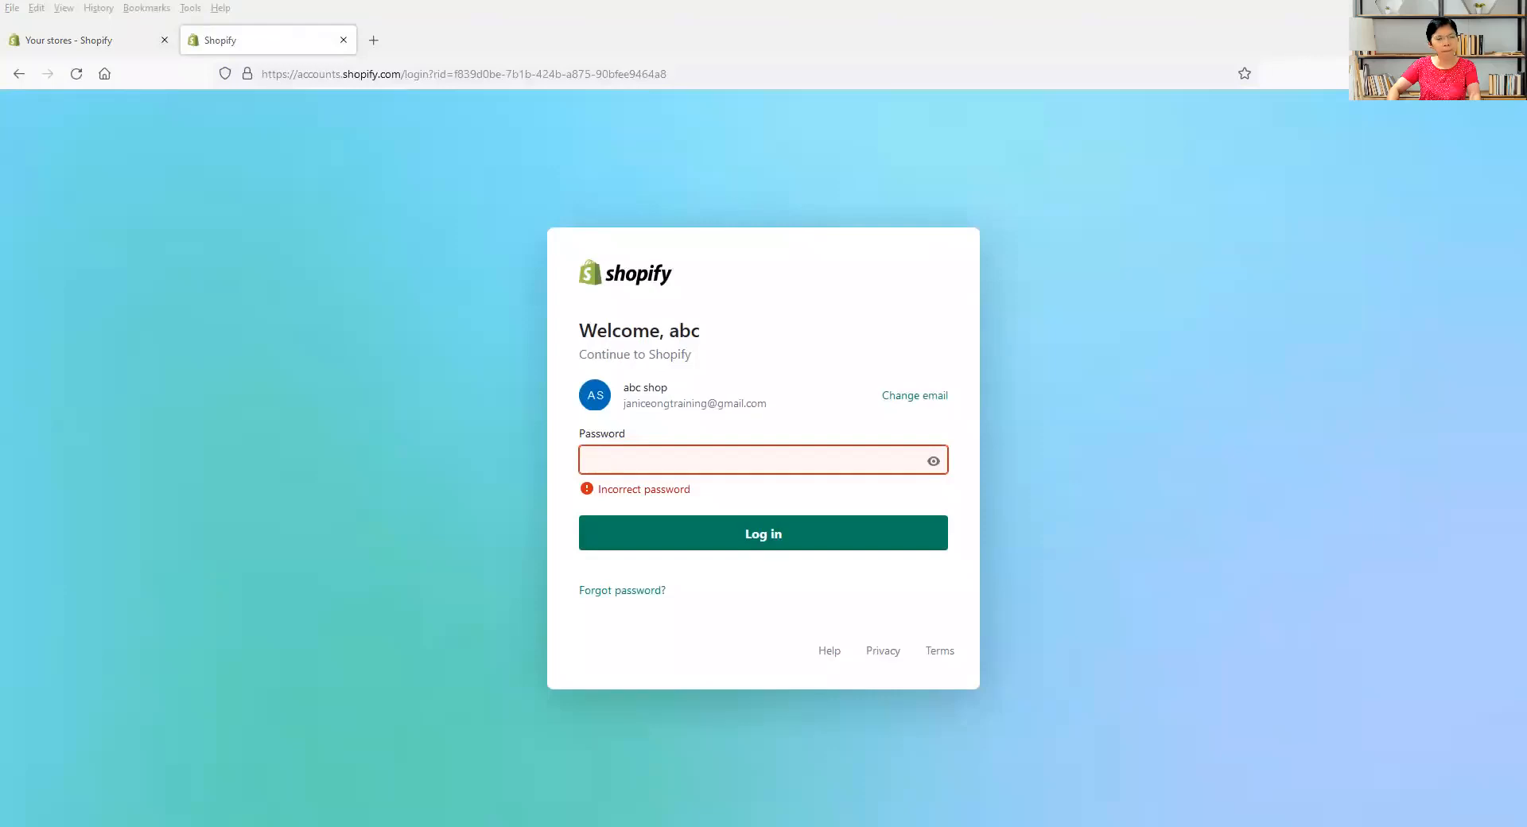
- Re-enter the account password and log in to Shopify
type("••")
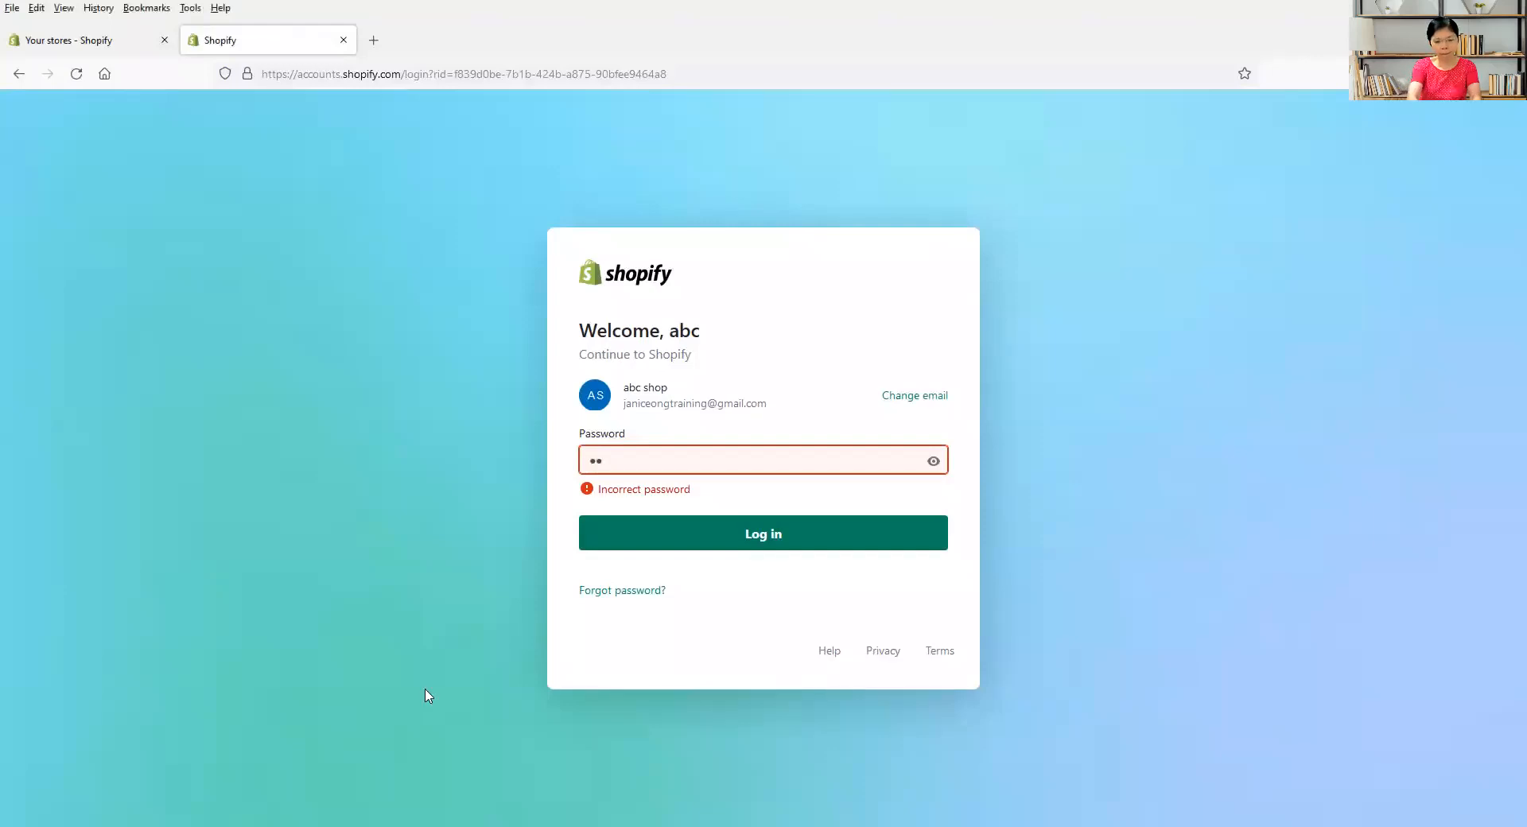
type("••")
left_click(670, 551)
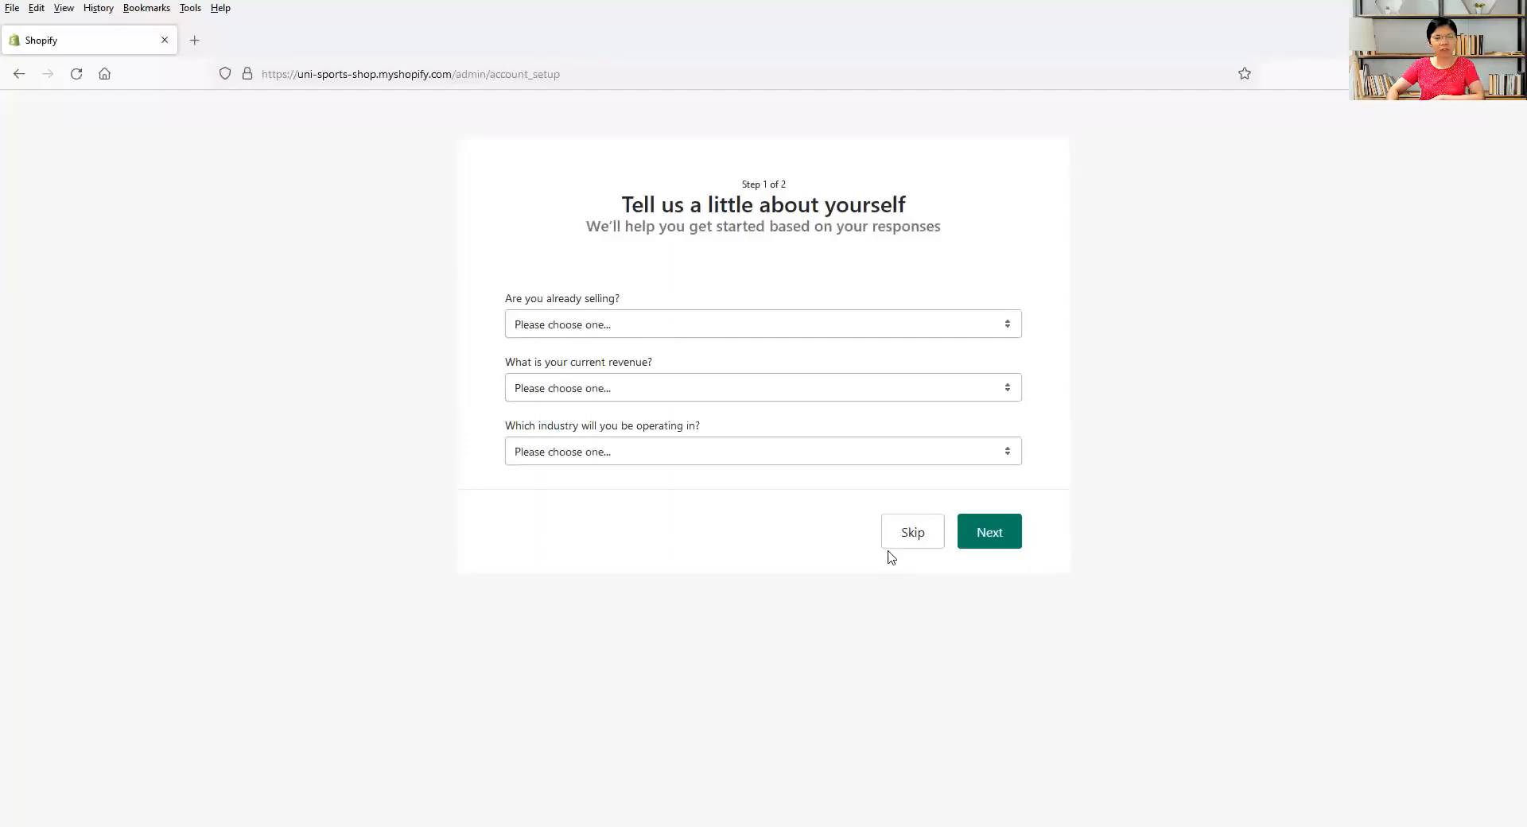
- Skip the questions about selling, revenue and industry, and enter Singapore as the business address
left_click(916, 544)
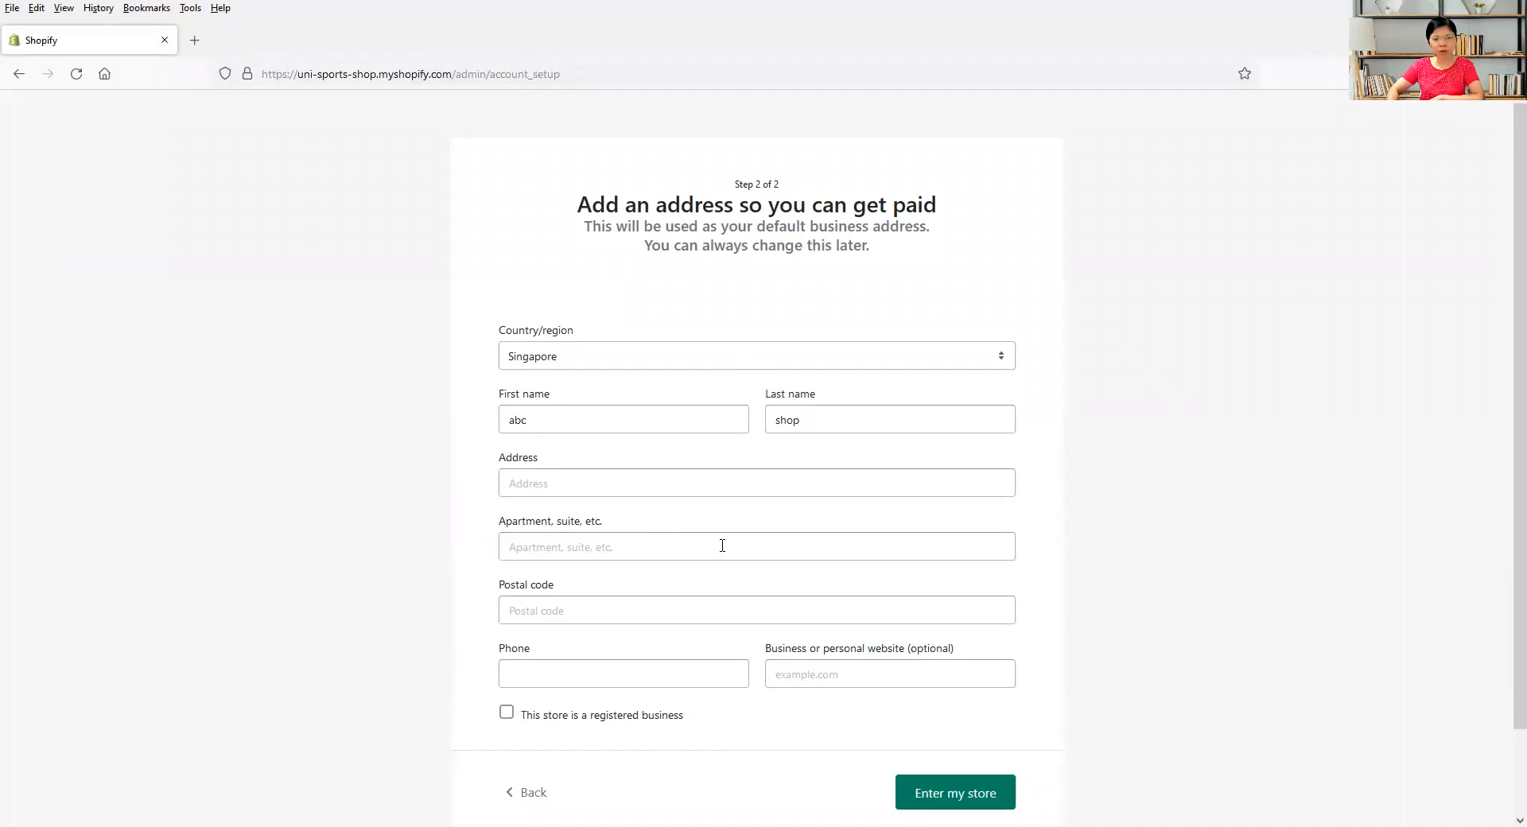
scroll(840, 743, "down", 2)
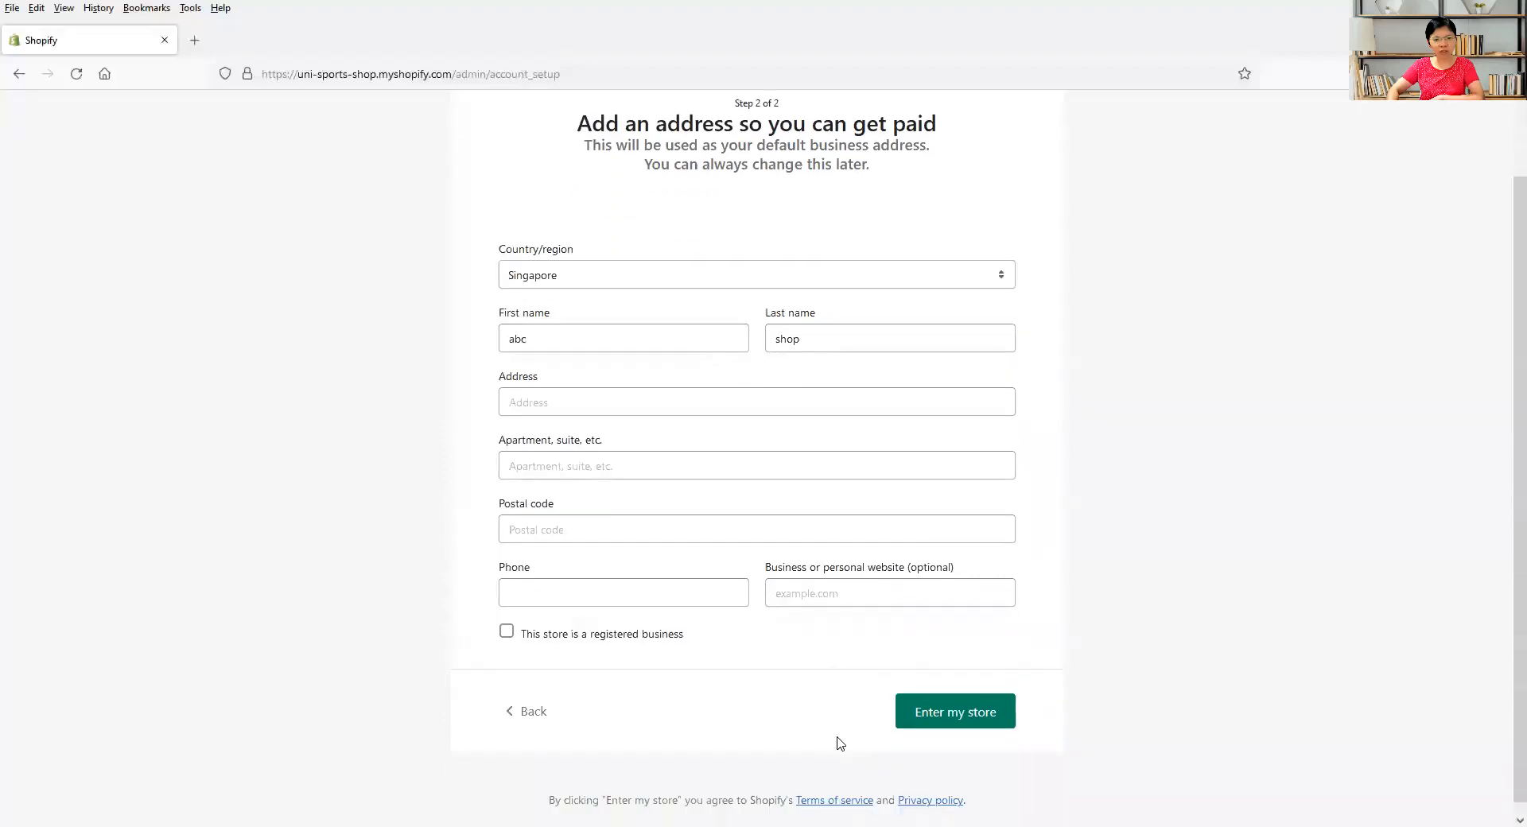
left_click(571, 348)
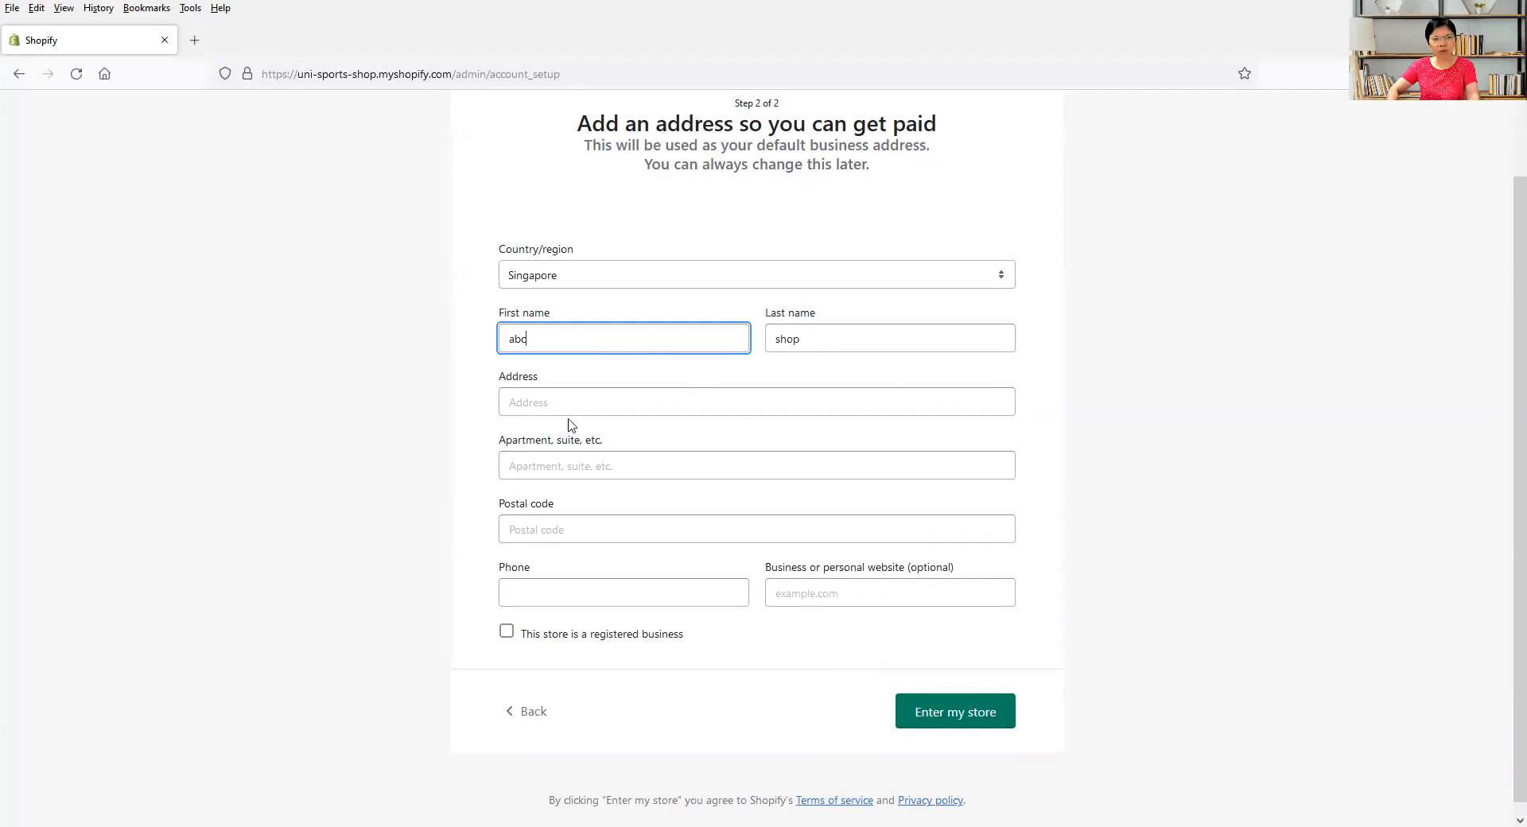
scroll(661, 402, "up", 2)
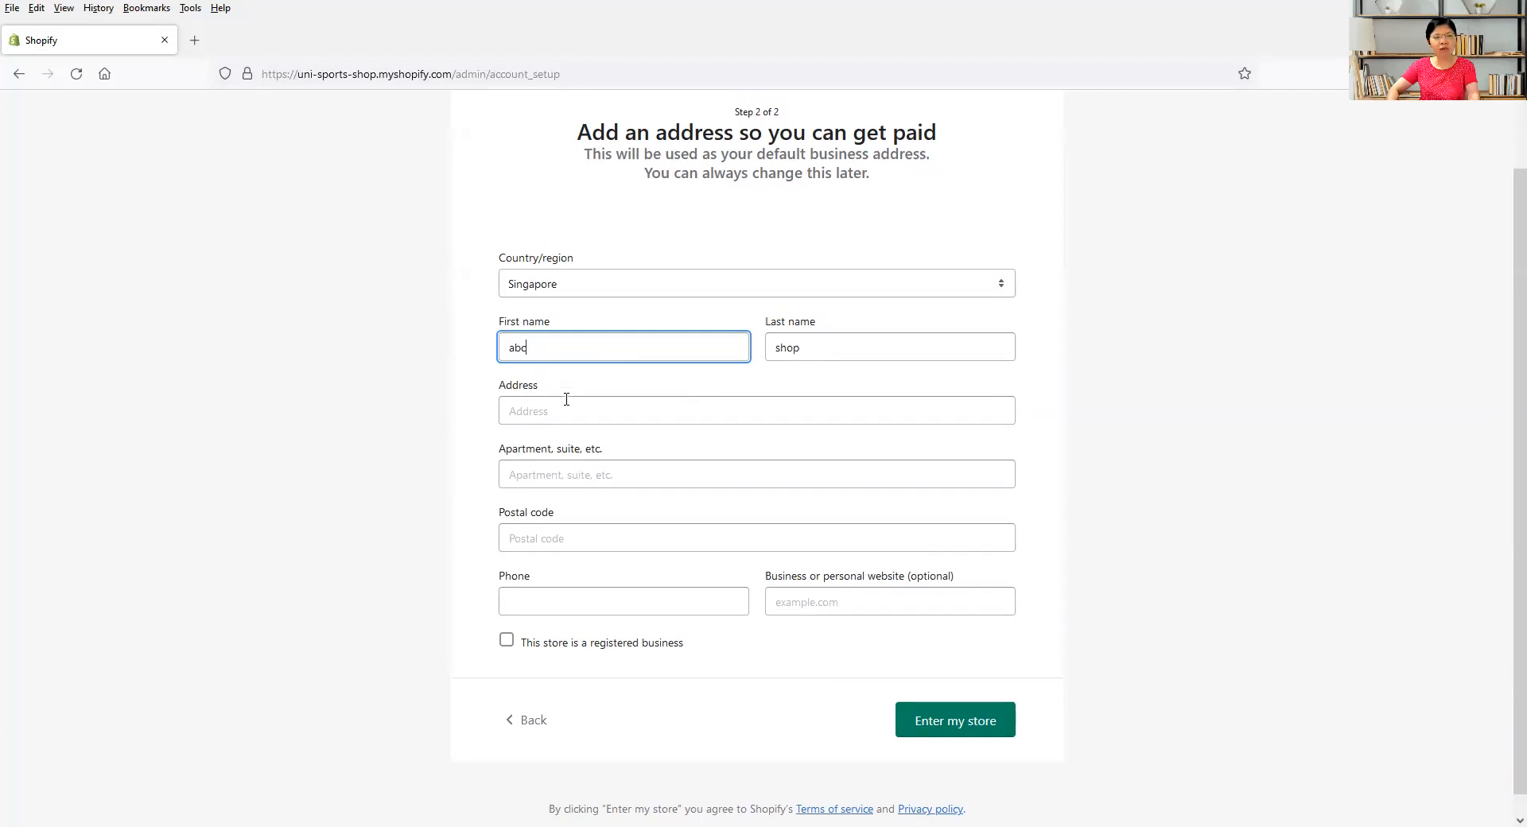
left_click(569, 491)
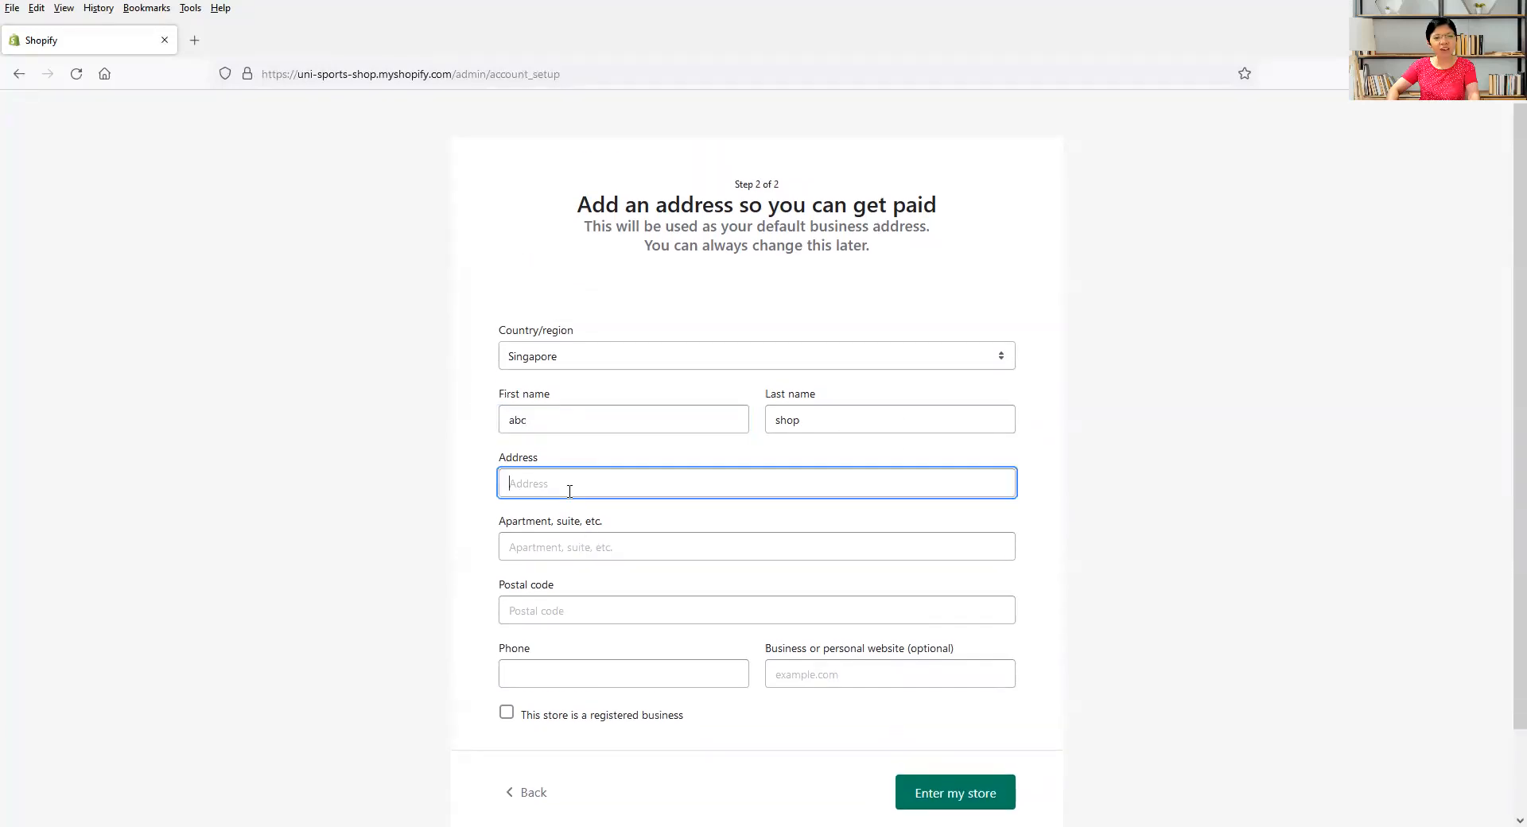
type("Singapore")
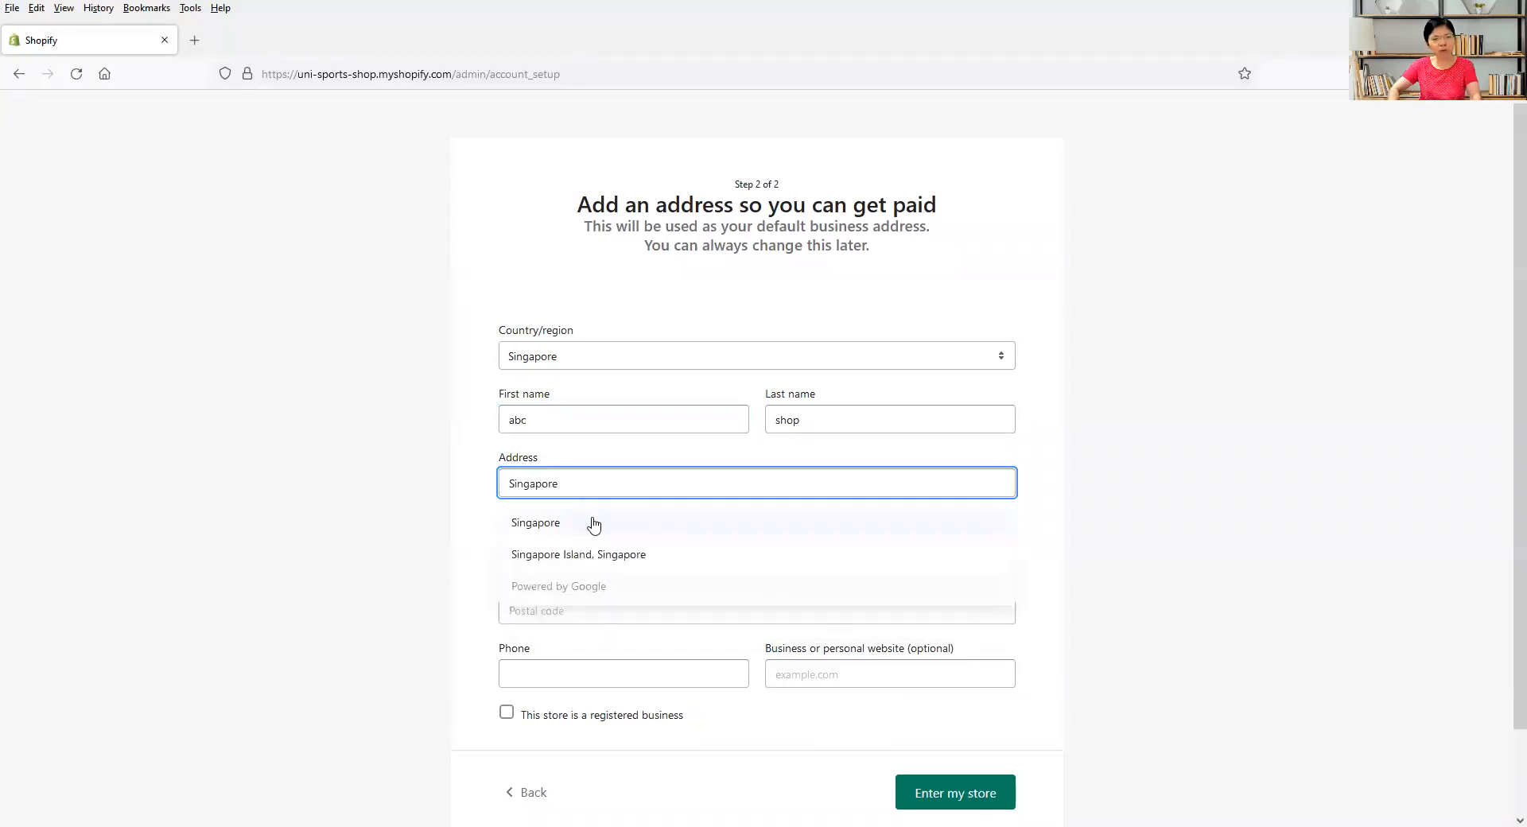
left_click(593, 524)
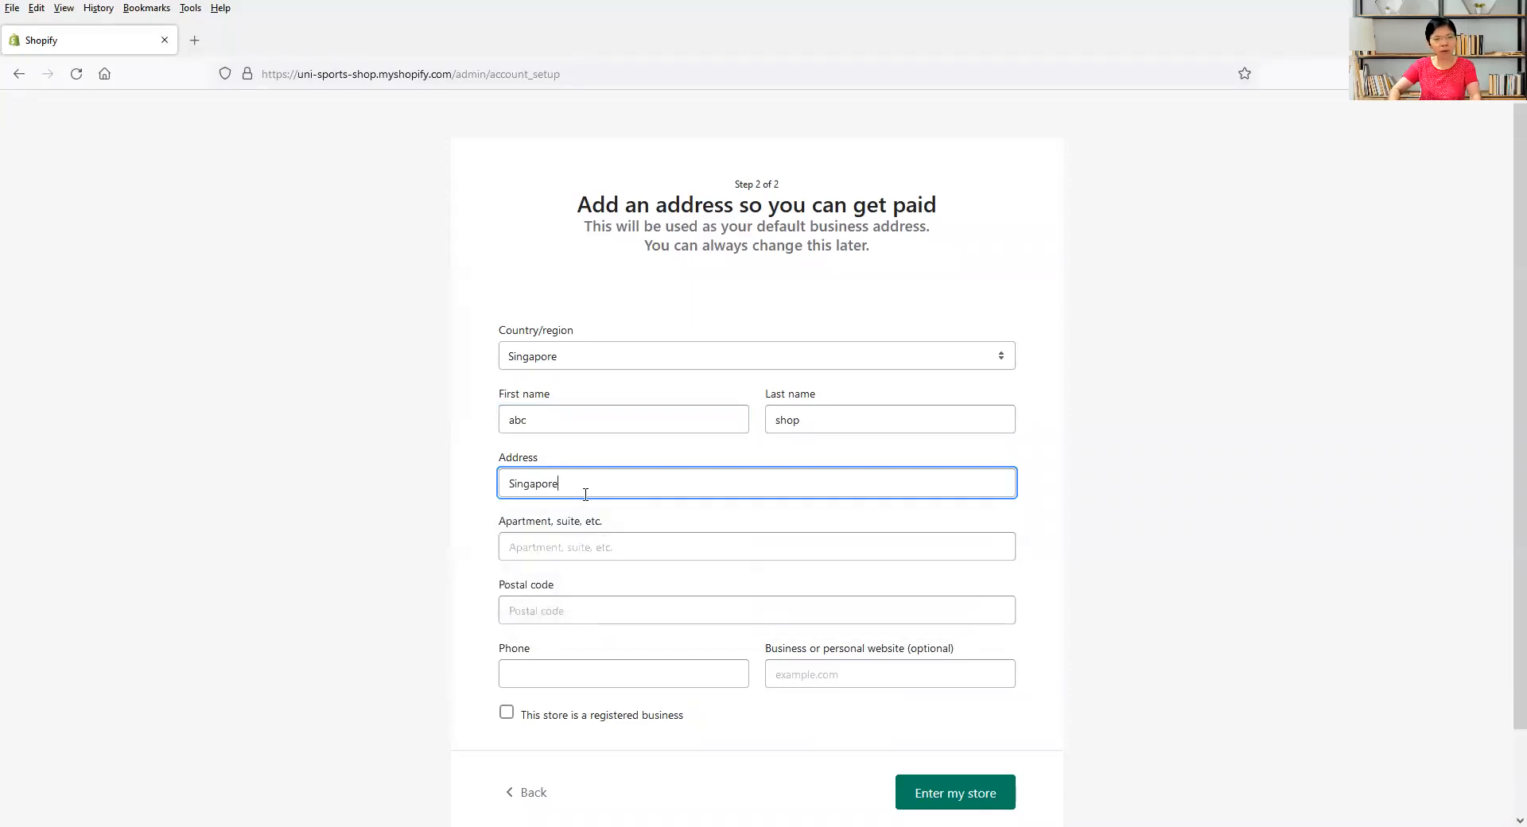
- Try to enter the store with a four-digit postal code and no phone number
left_click_drag(584, 489, 423, 514)
left_click(562, 611)
type("1223")
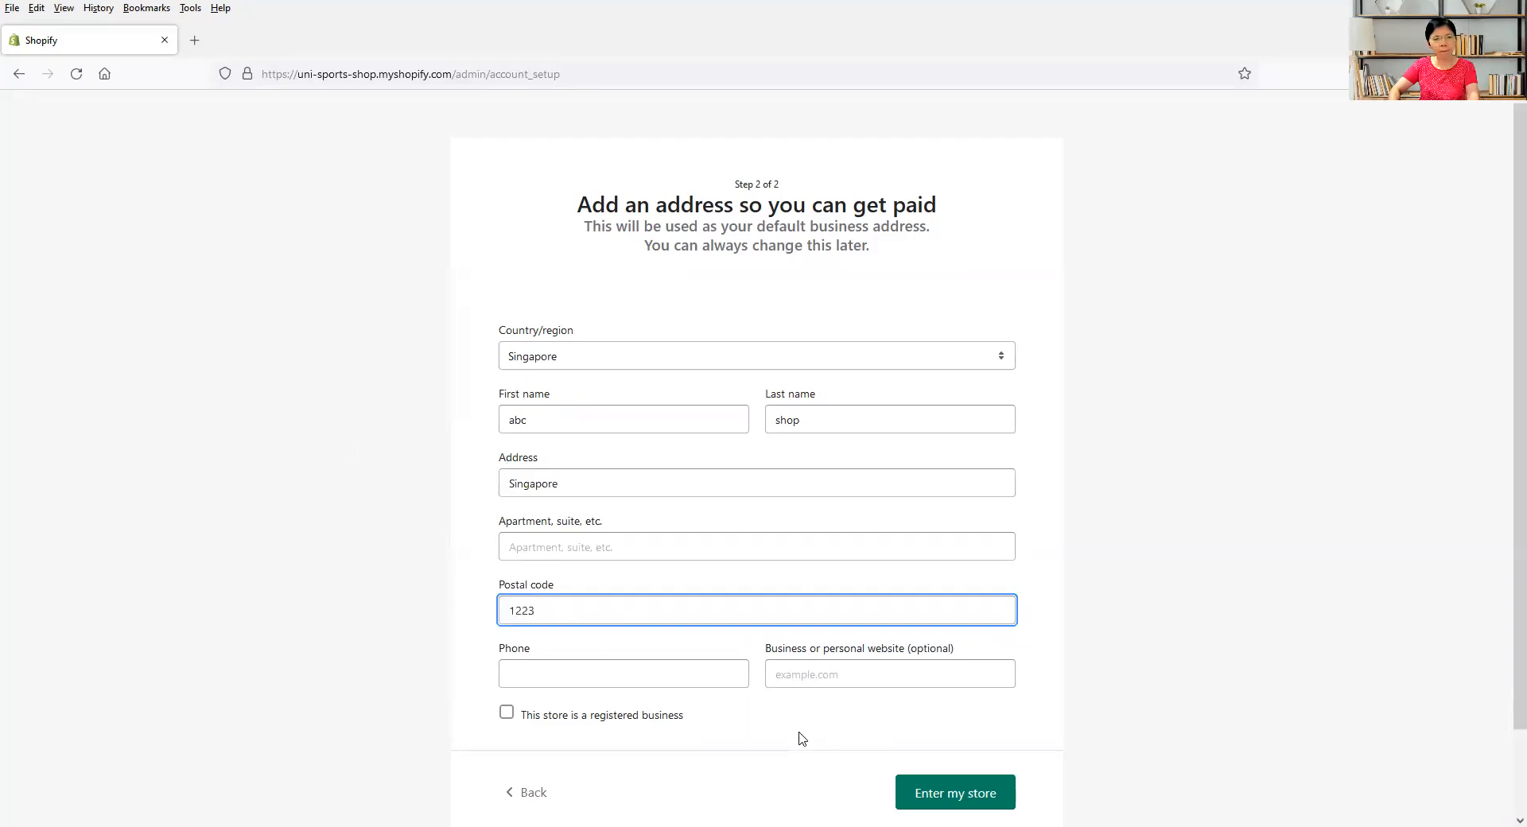
scroll(801, 738, "down", 2)
left_click(955, 700)
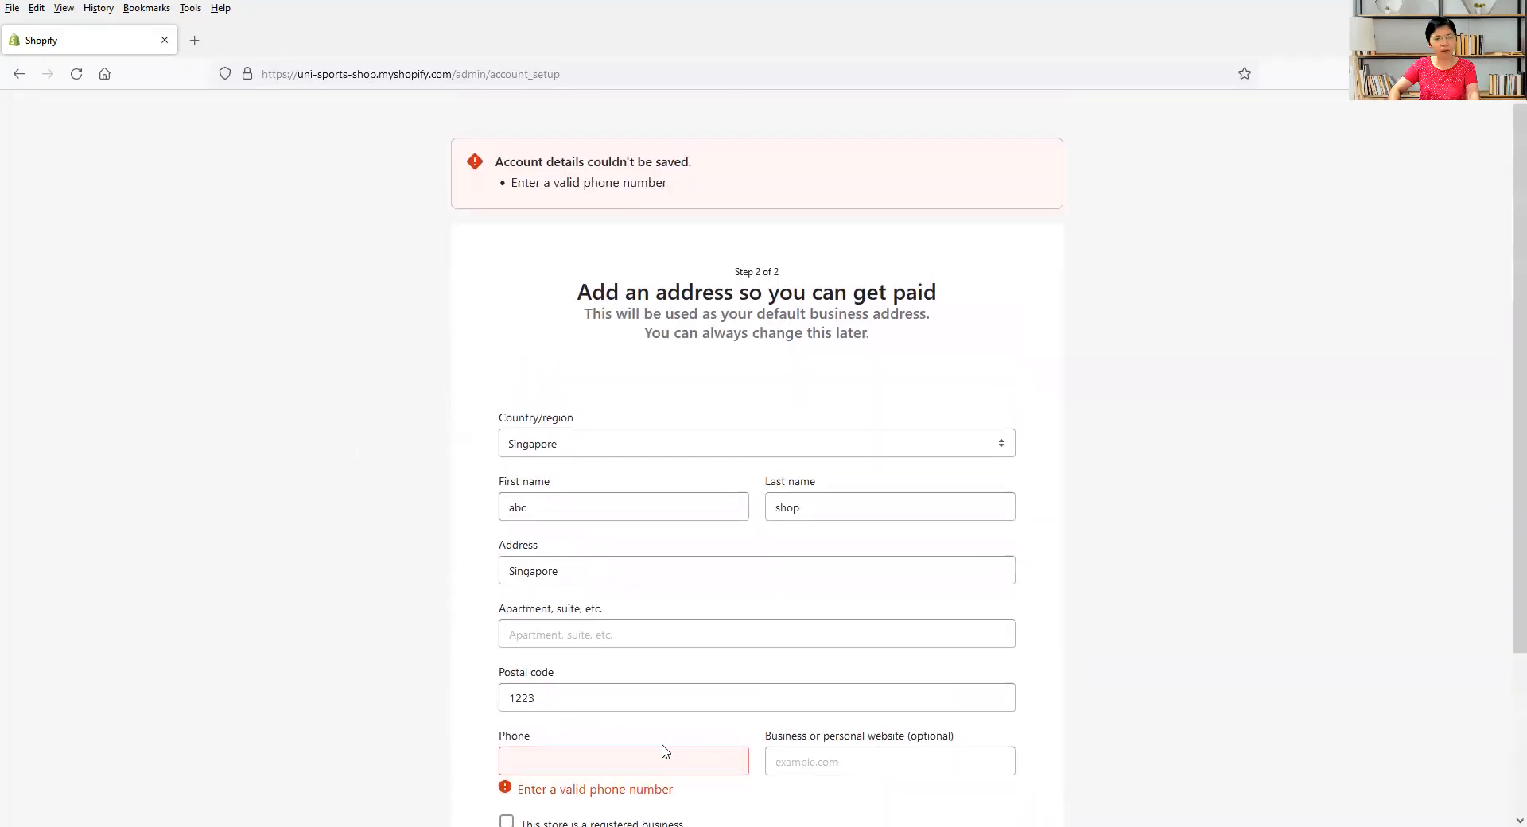
- Fill in the business phone number and resubmit the address form
left_click(662, 760)
type("122342343")
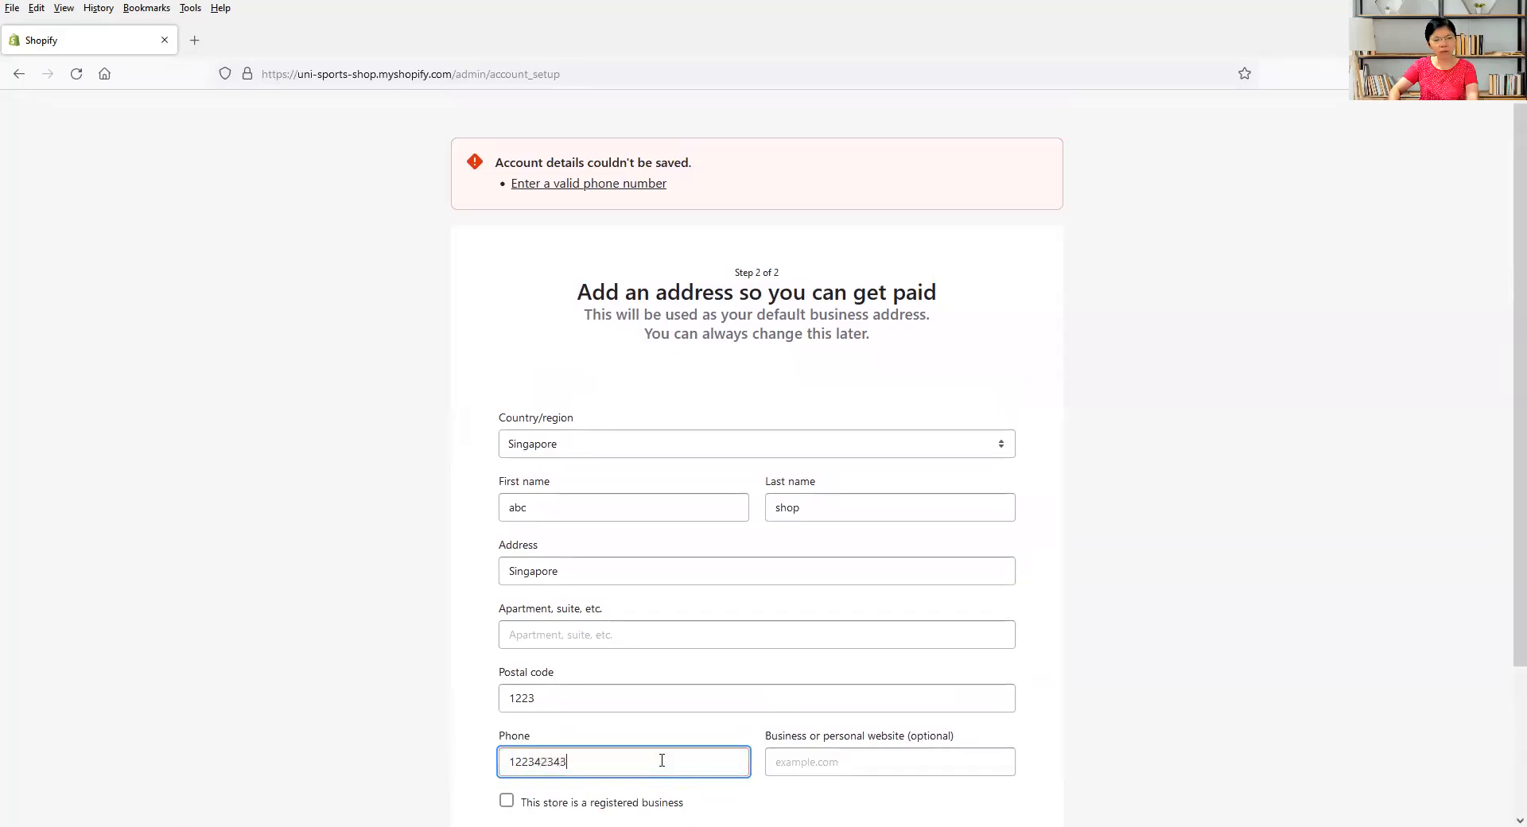
scroll(761, 685, "down", 2)
left_click(937, 700)
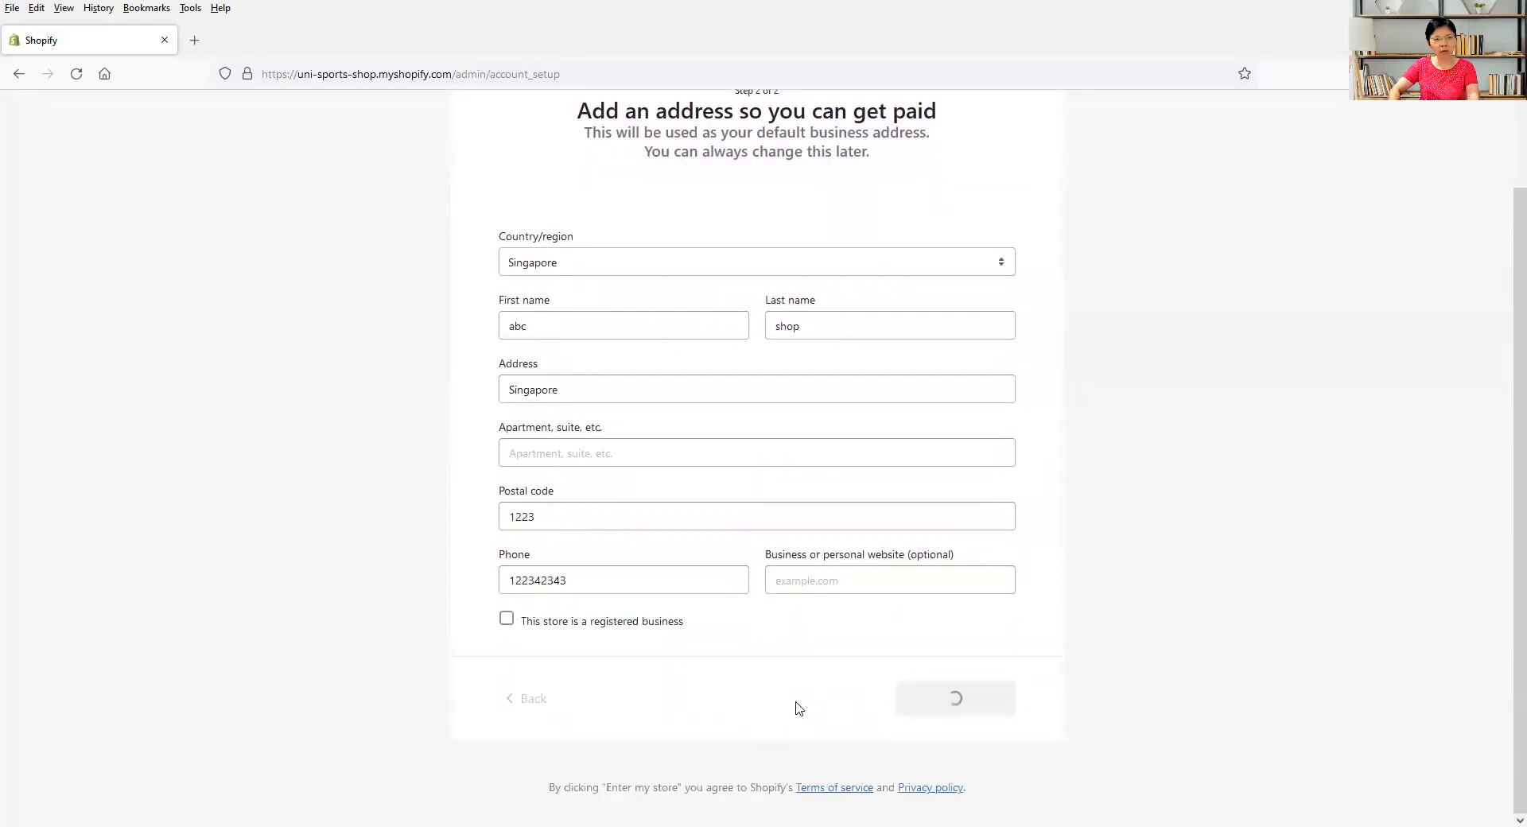
- Try to submit the address form with extra digits added to the postal code
left_click(606, 700)
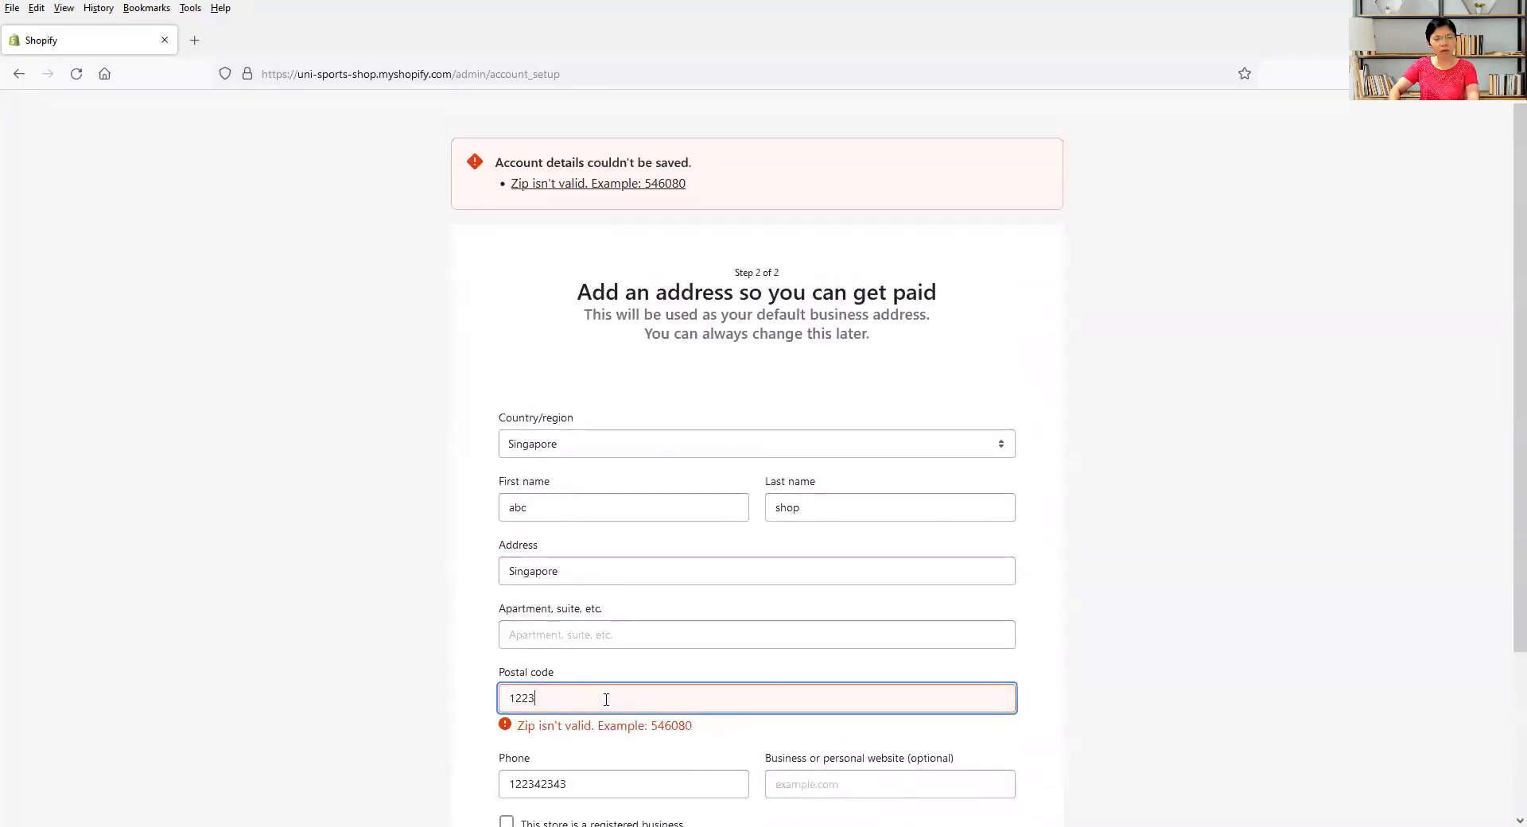
scroll(716, 708, "down", 4)
left_click(959, 700)
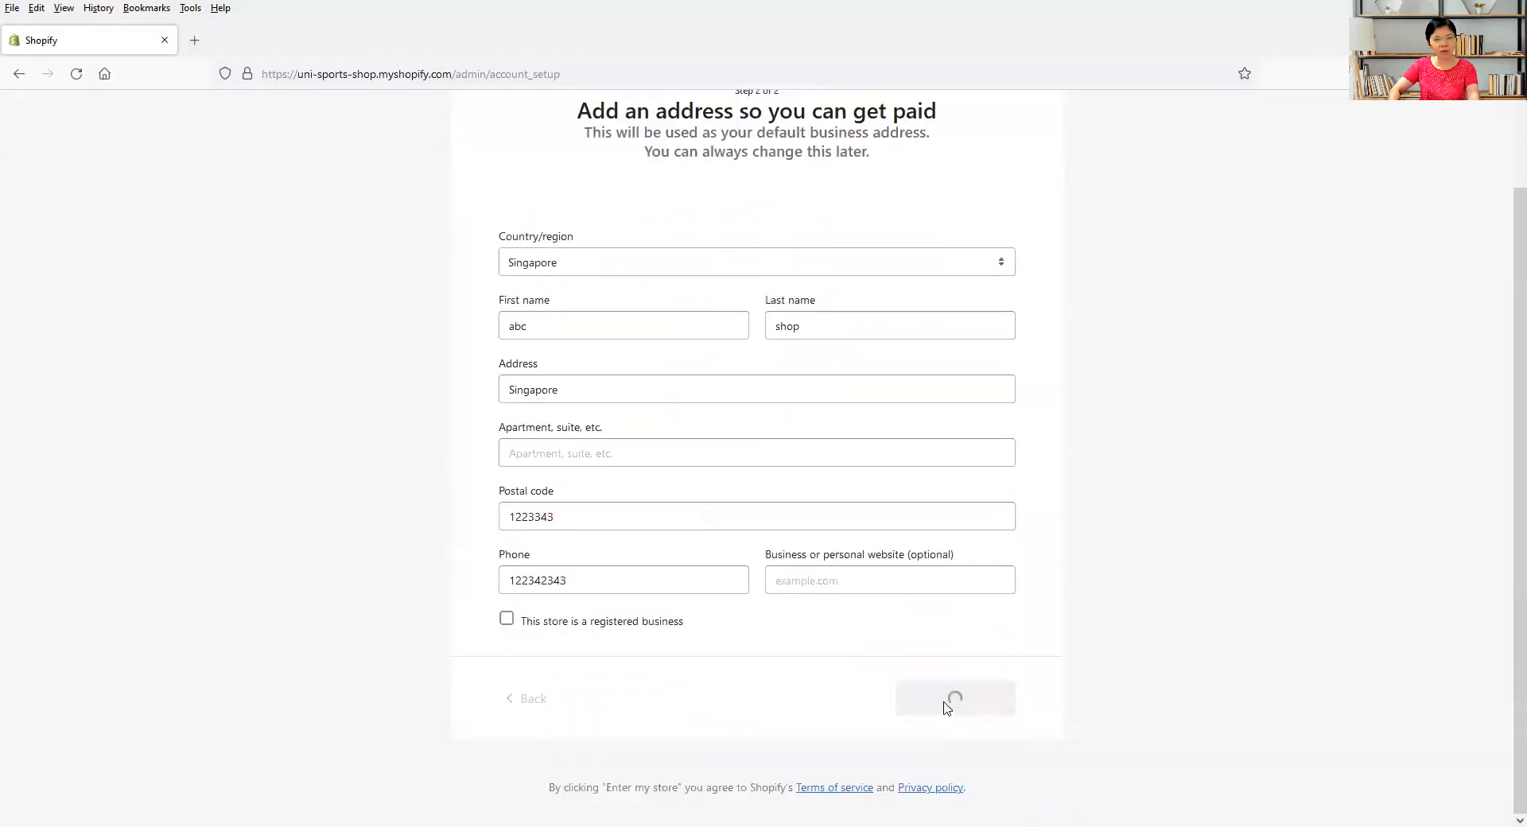
- Replace the postal code with a six-digit one and submit the form to enter the store
left_click(716, 705)
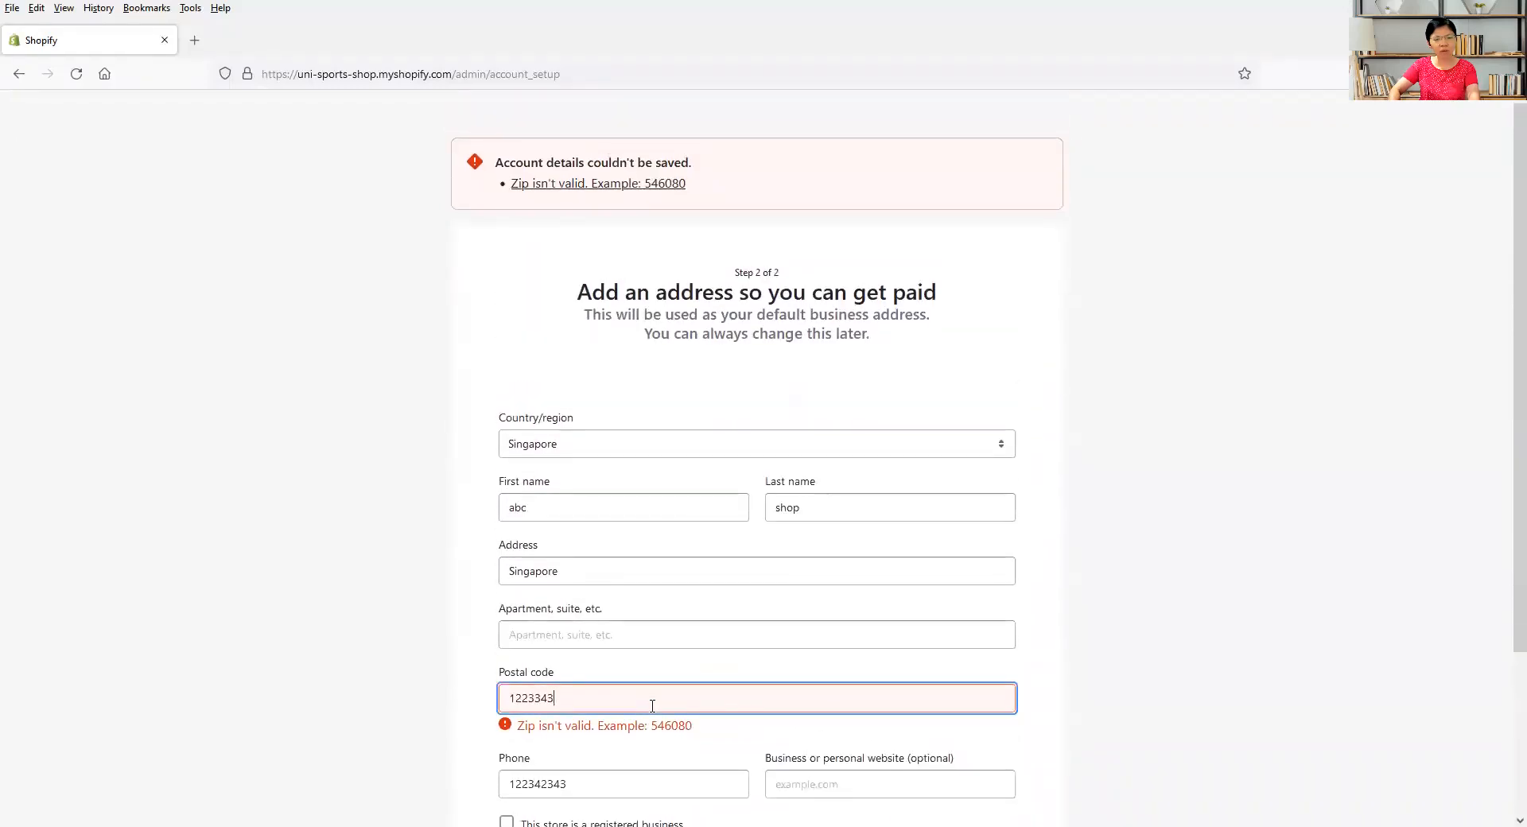
key("BackSpace")
key("BackSpace")
key("BackSpace")
key("BackSpace")
key("BackSpace")
key("BackSpace")
key("BackSpace")
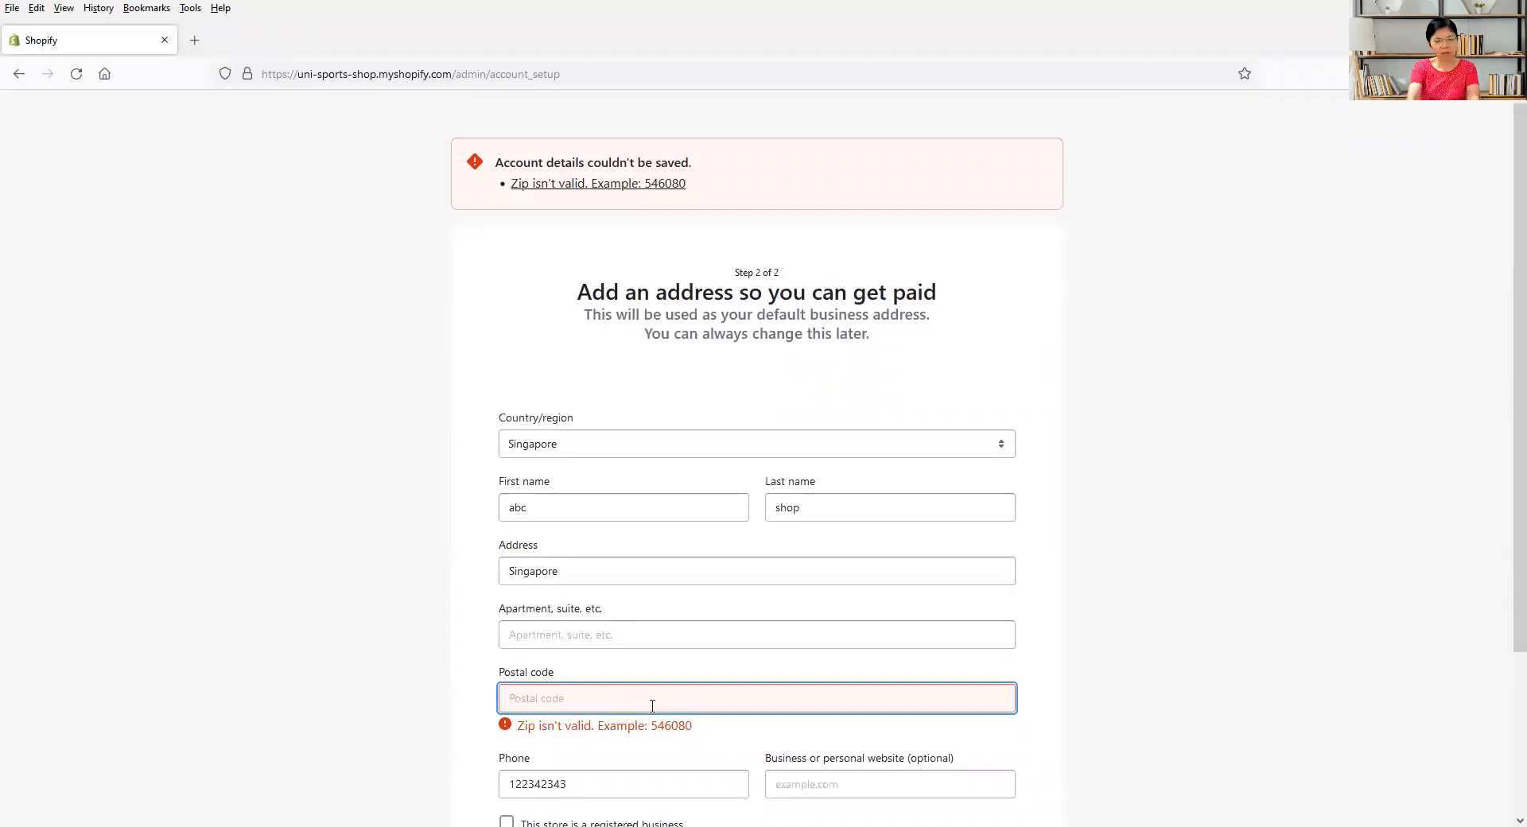
type("343545")
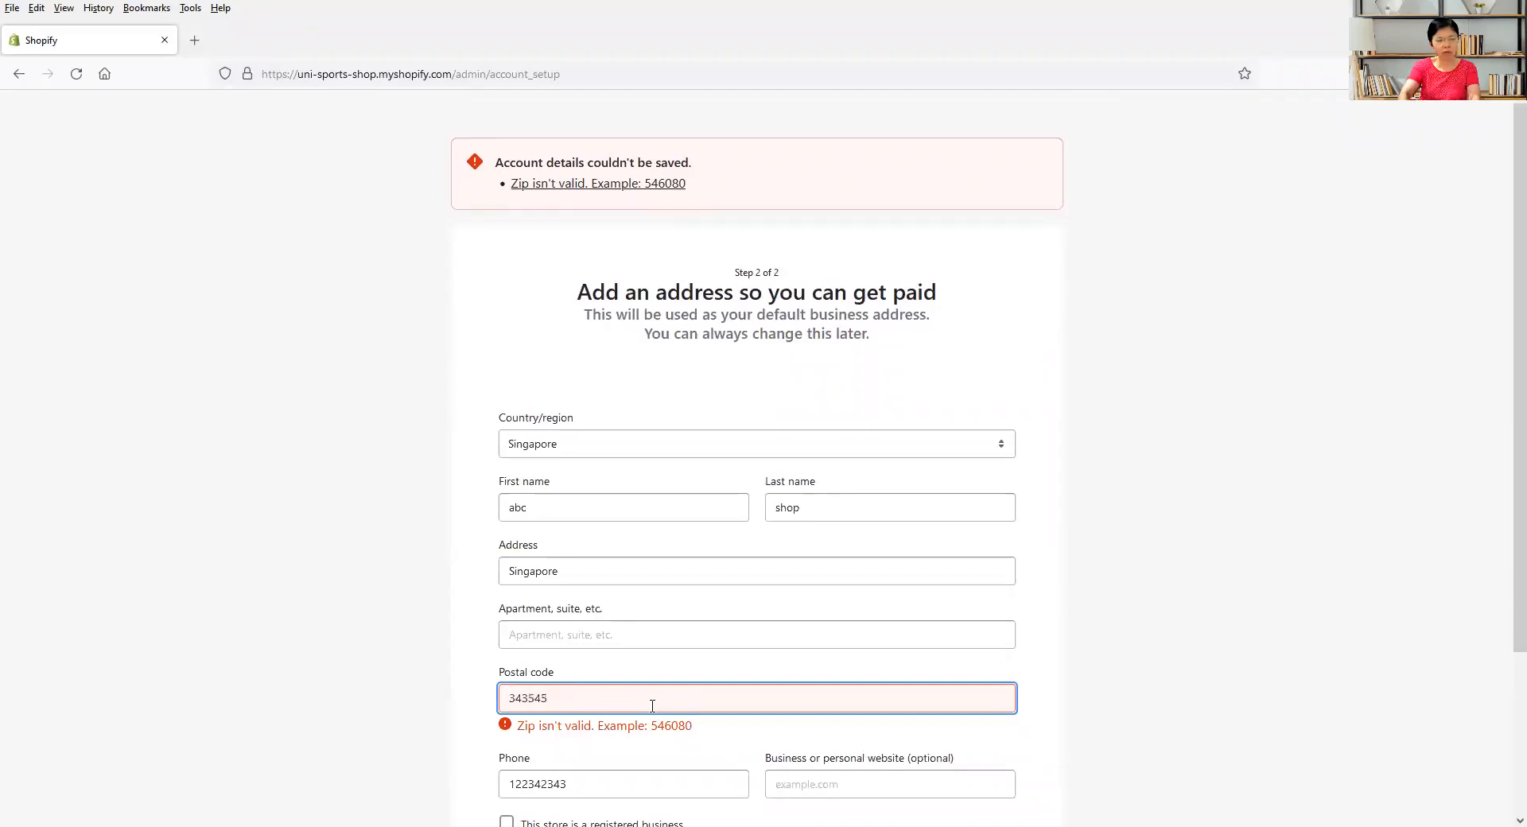
scroll(653, 705, "down", 2)
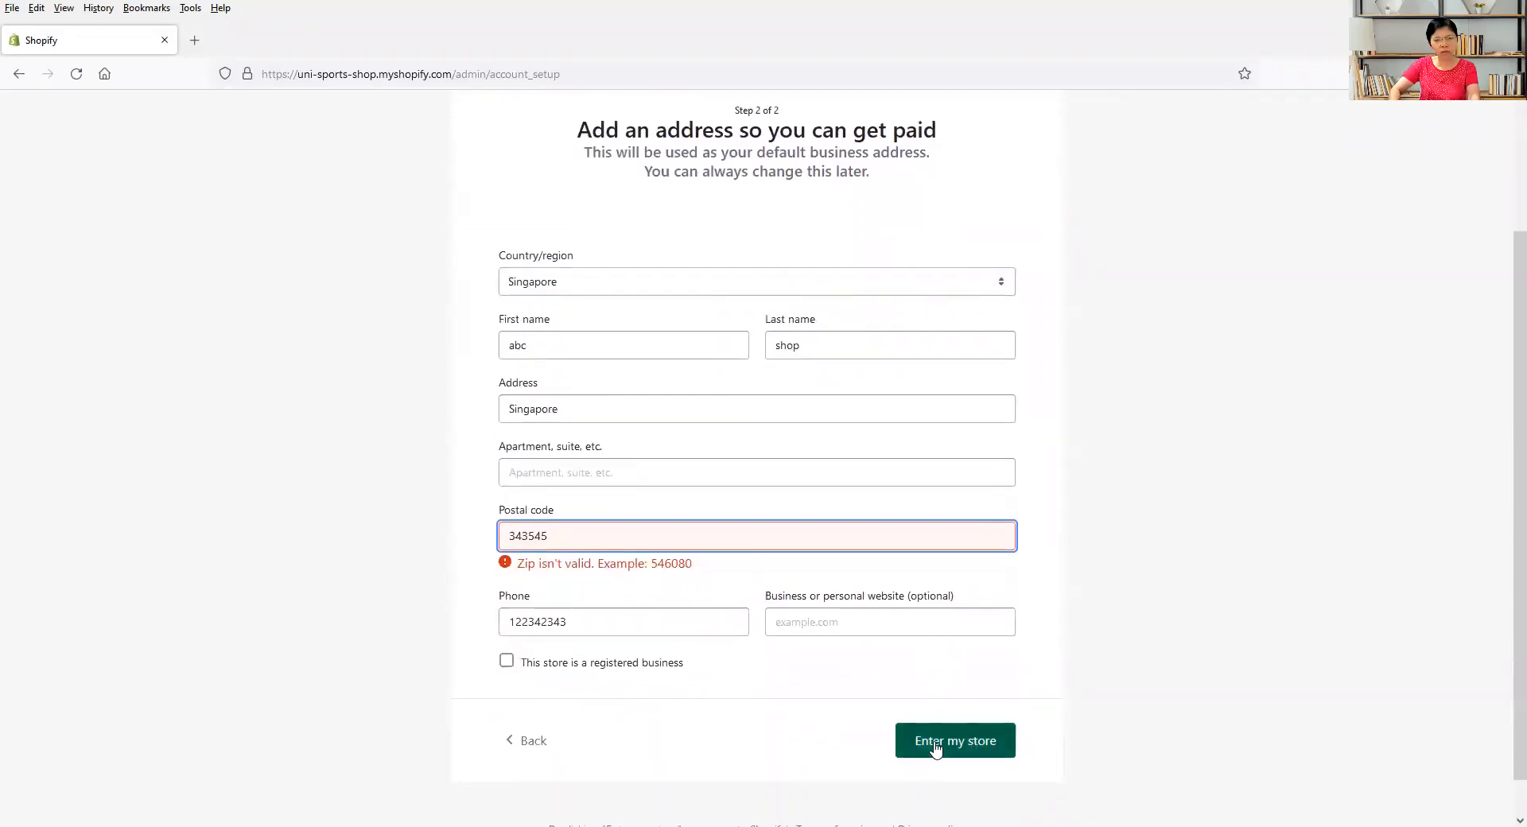
left_click(936, 744)
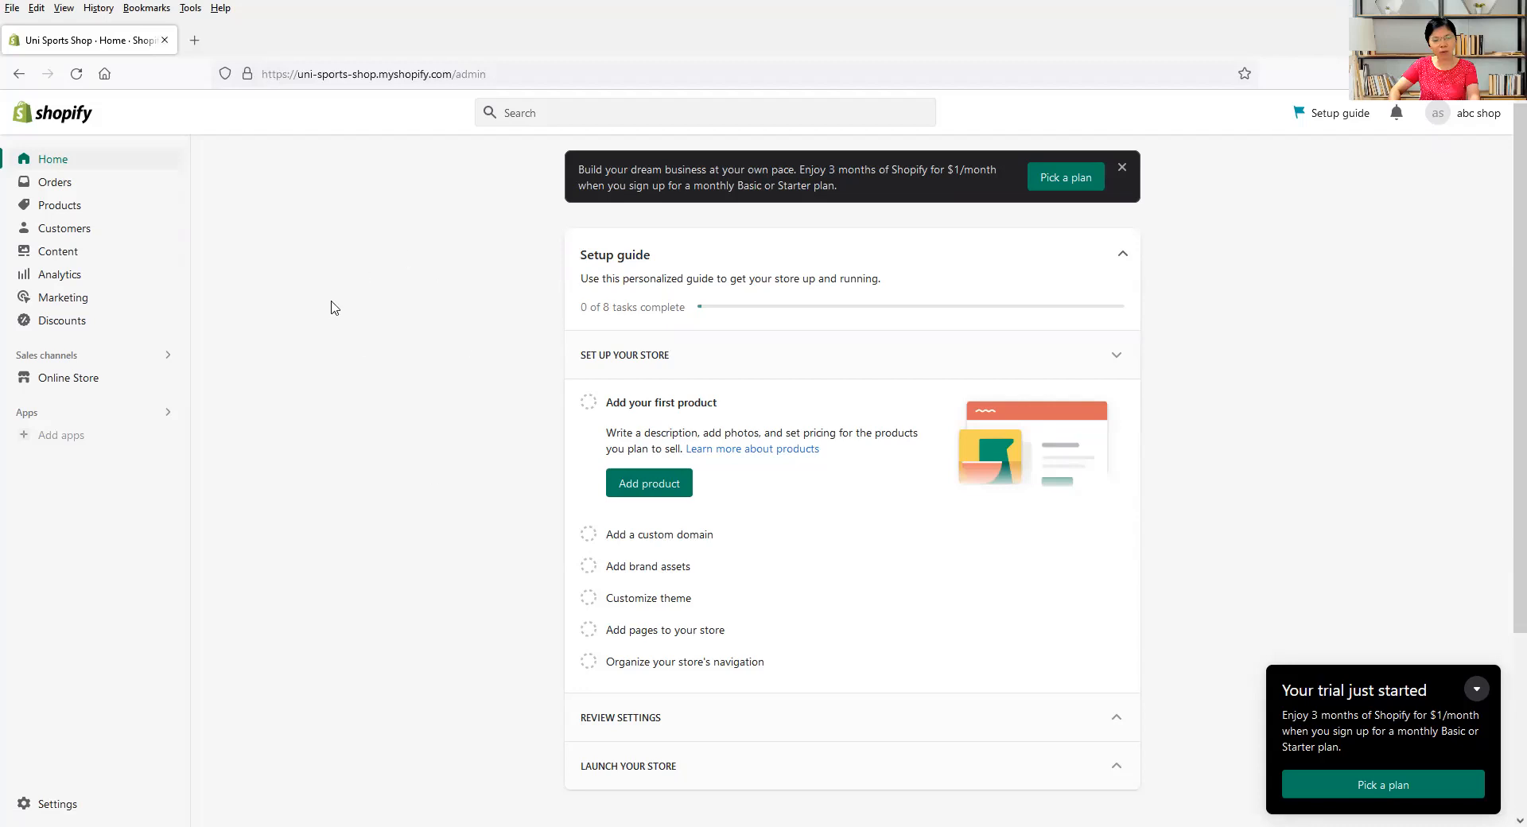
- Collapse the trial notice and open the Online Store themes page at the popular free themes
left_click(1474, 692)
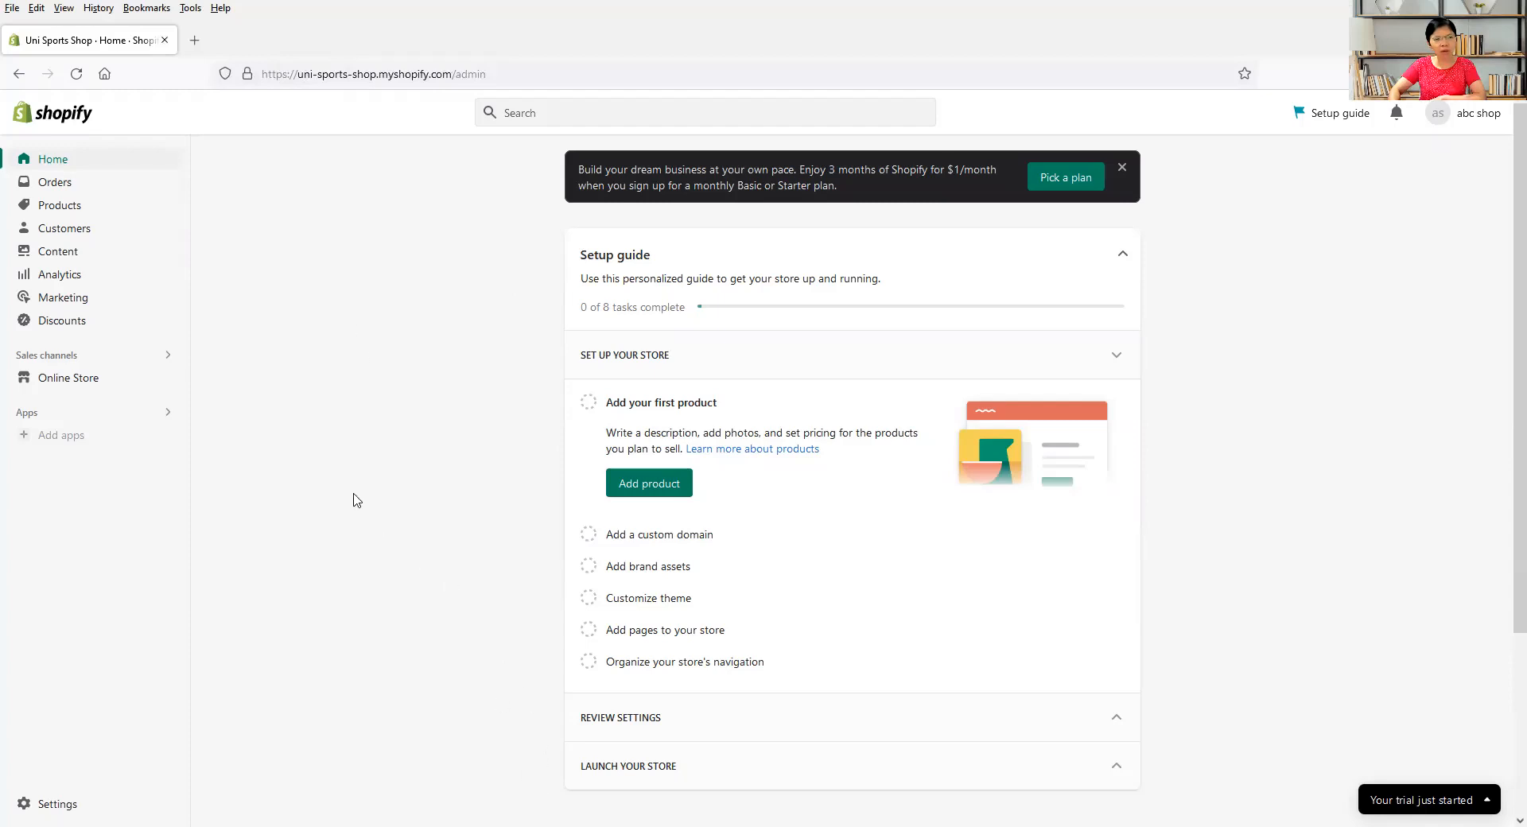
left_click(85, 385)
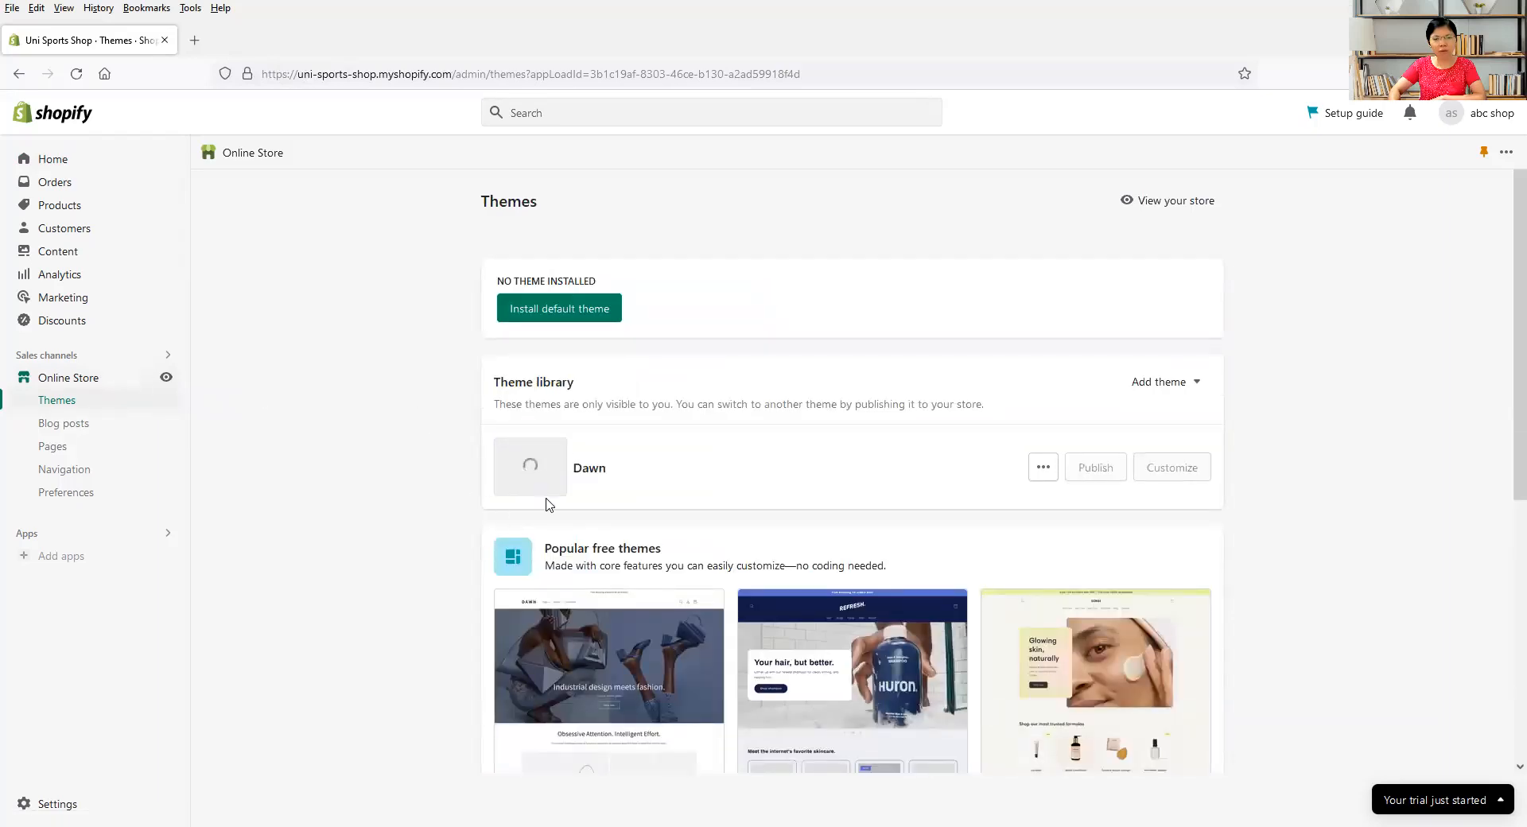
scroll(546, 503, "down", 2)
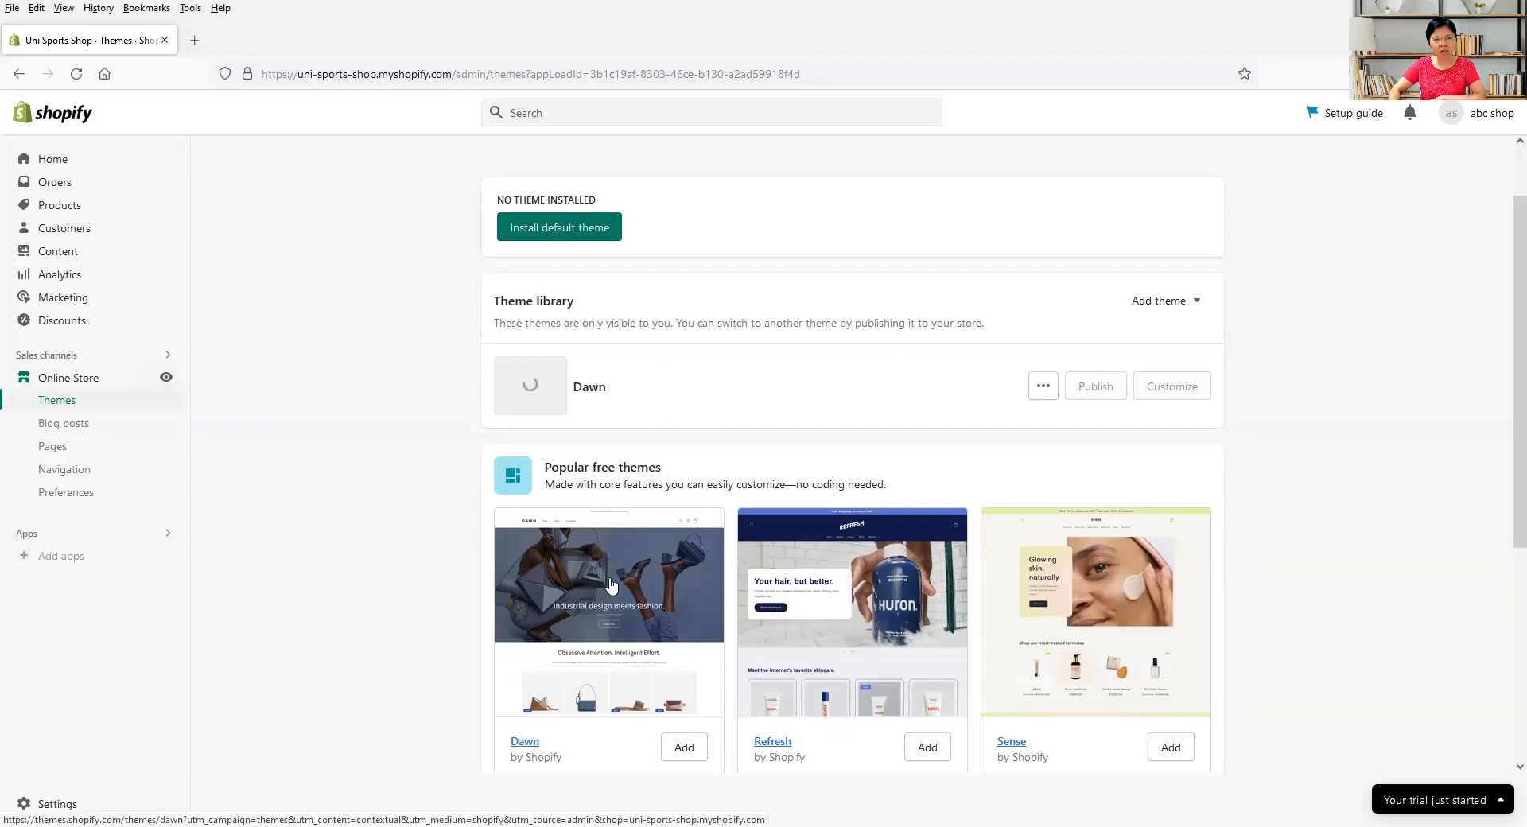
- Look through the popular free themes offered for the online store, from Dawn to Ride
scroll(611, 586, "down", 2)
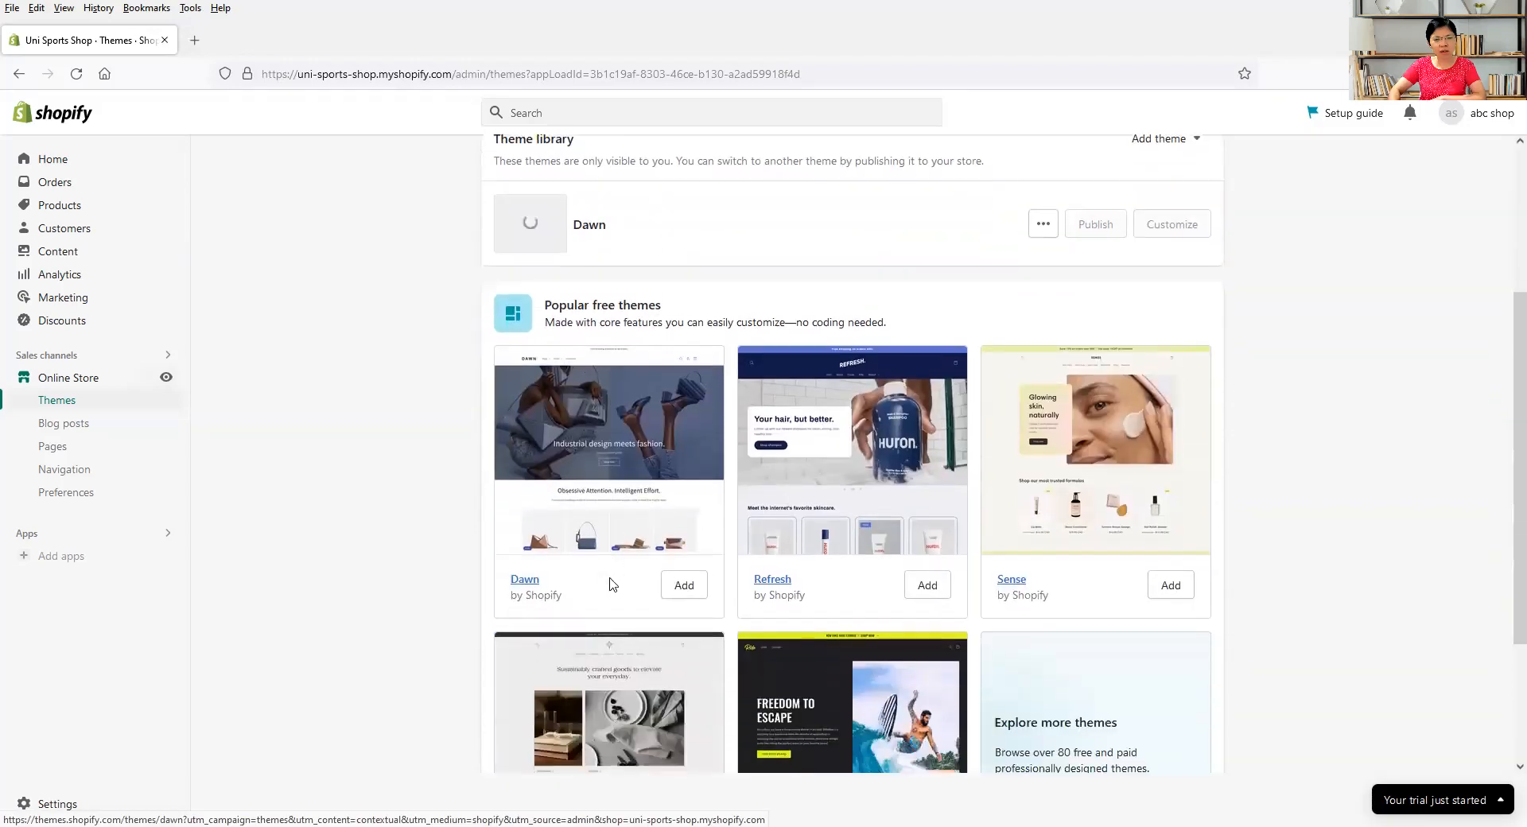
scroll(947, 667, "down", 2)
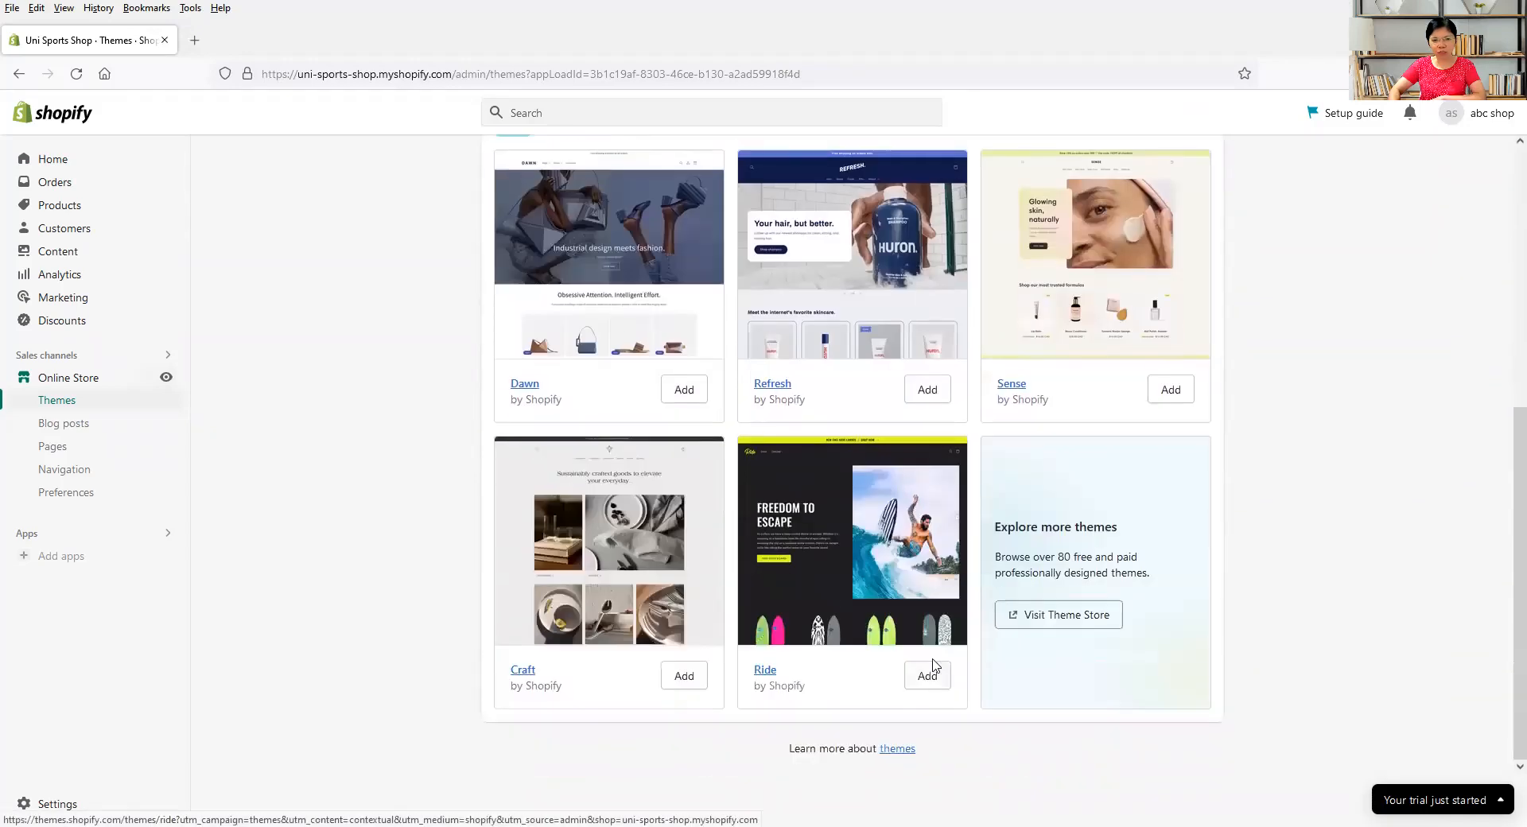
scroll(838, 662, "up", 4)
scroll(838, 662, "down", 3)
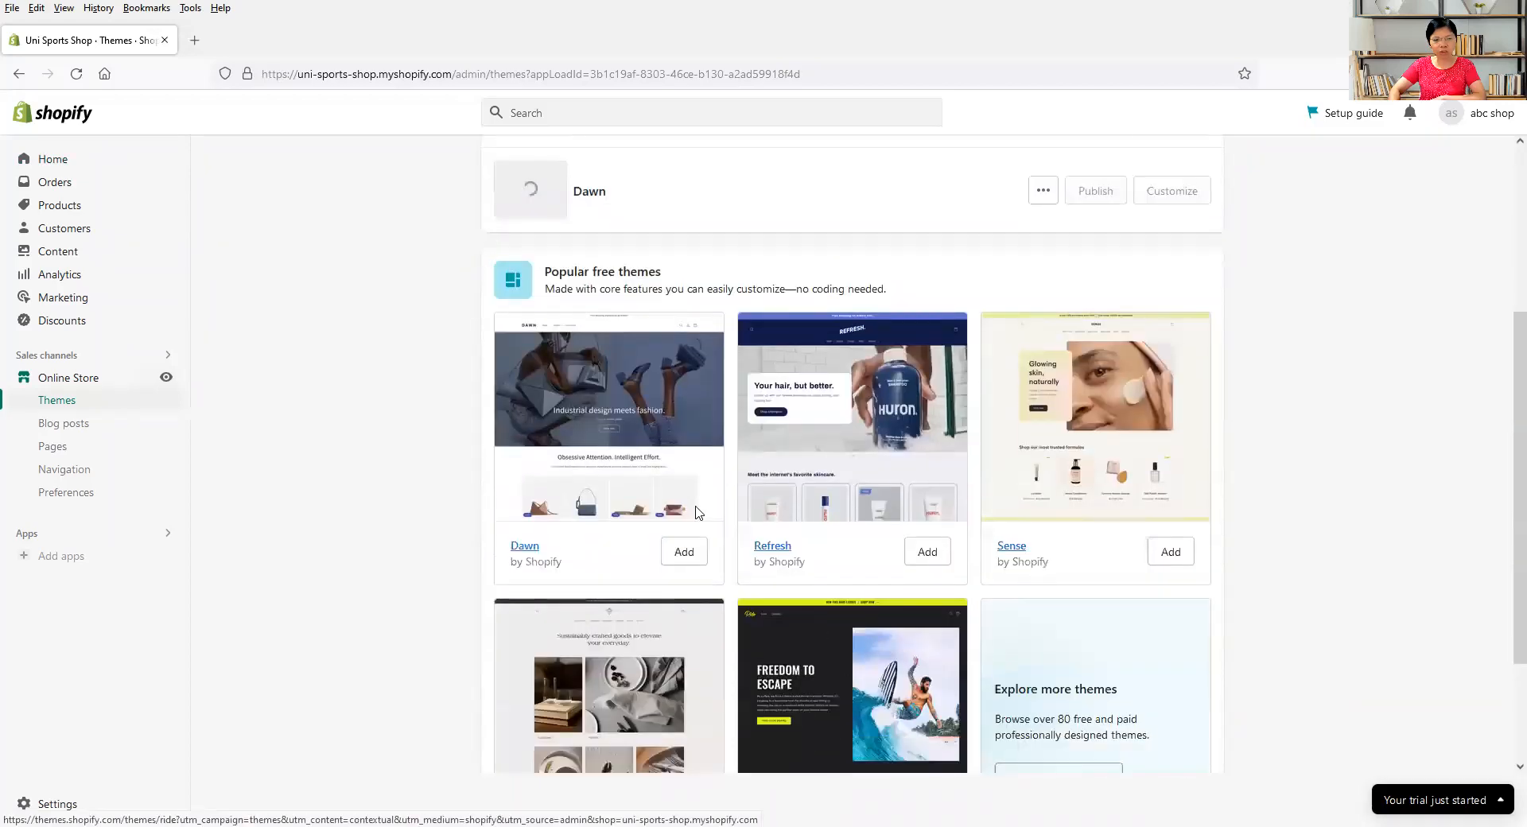
scroll(464, 415, "up", 1)
scroll(461, 418, "up", 1)
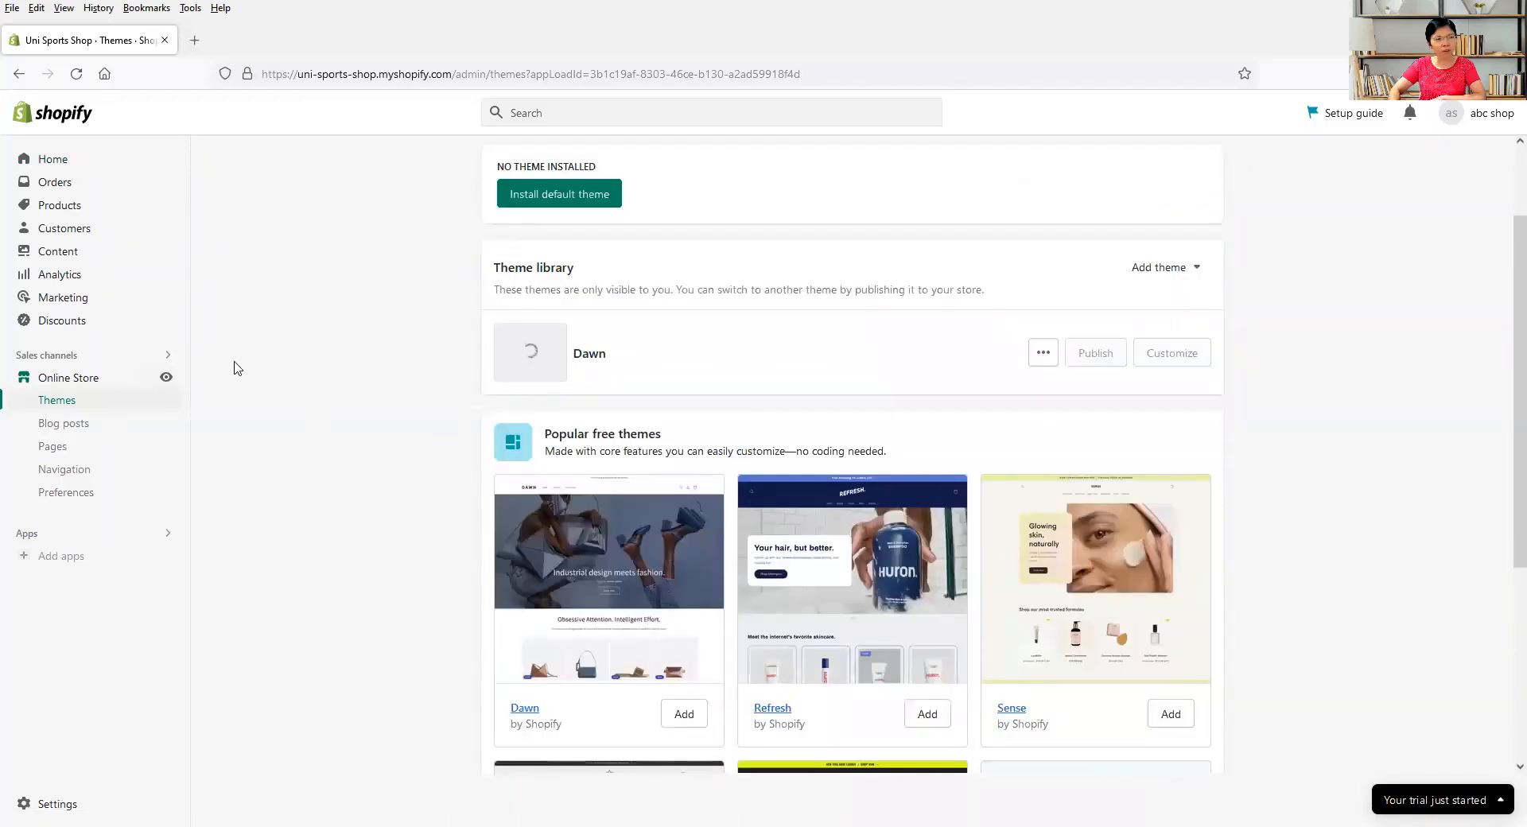
scroll(350, 348, "up", 2)
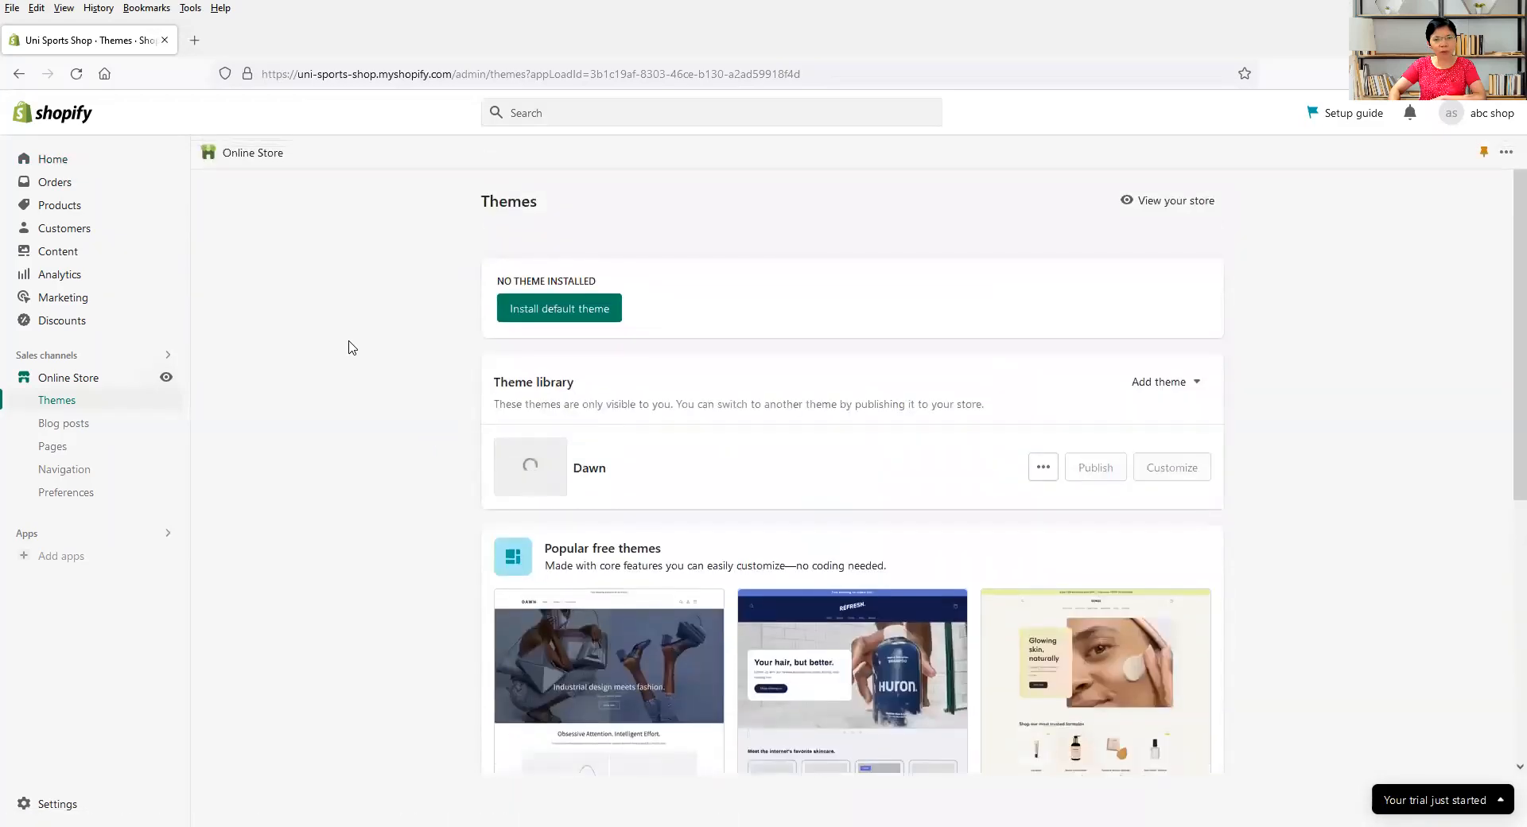
- Start adding a new product to the store, ready to enter its title
left_click(92, 211)
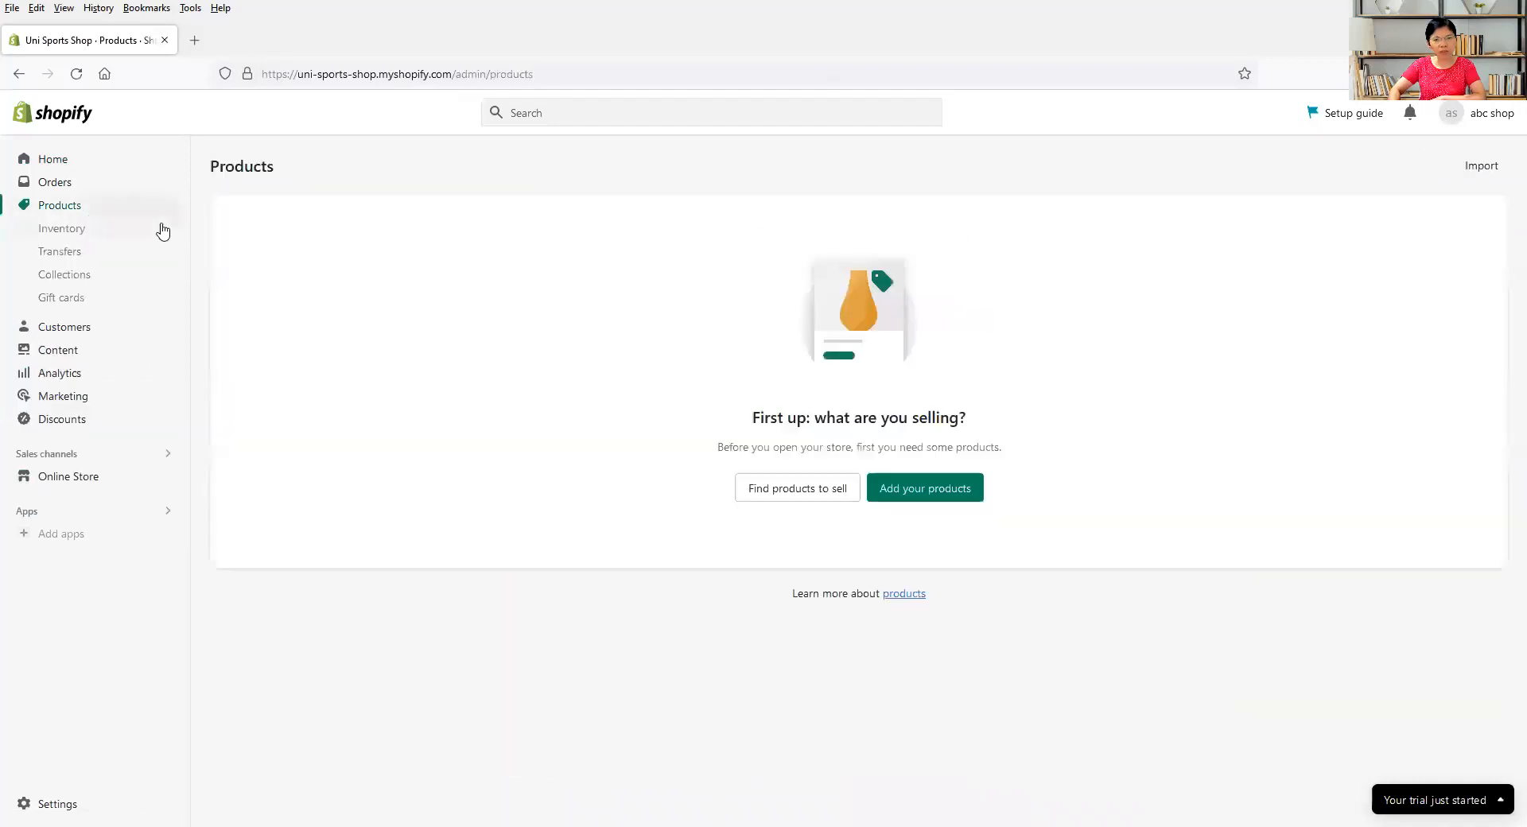
left_click(921, 490)
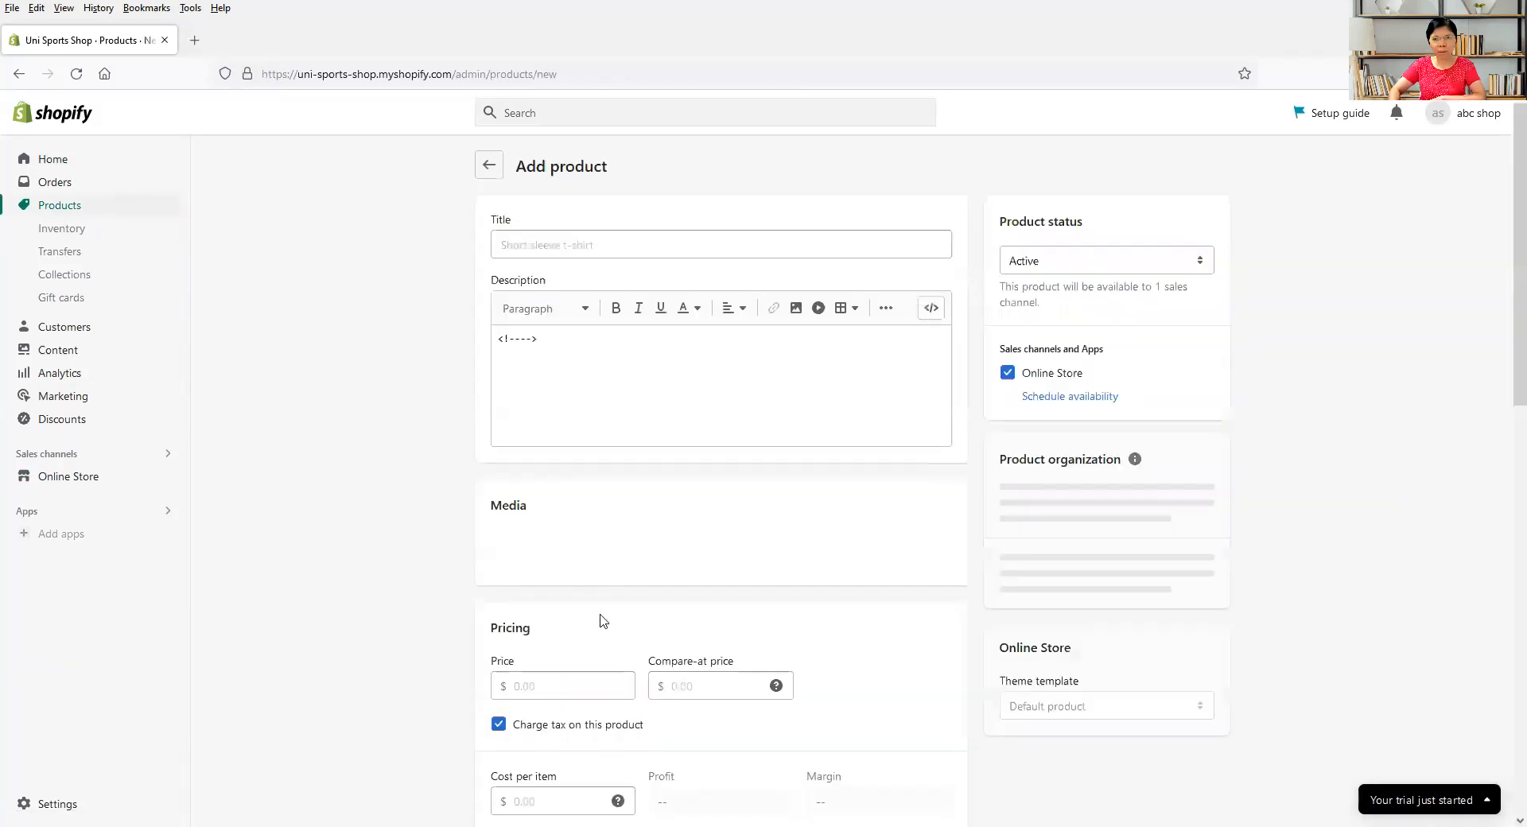
left_click(552, 242)
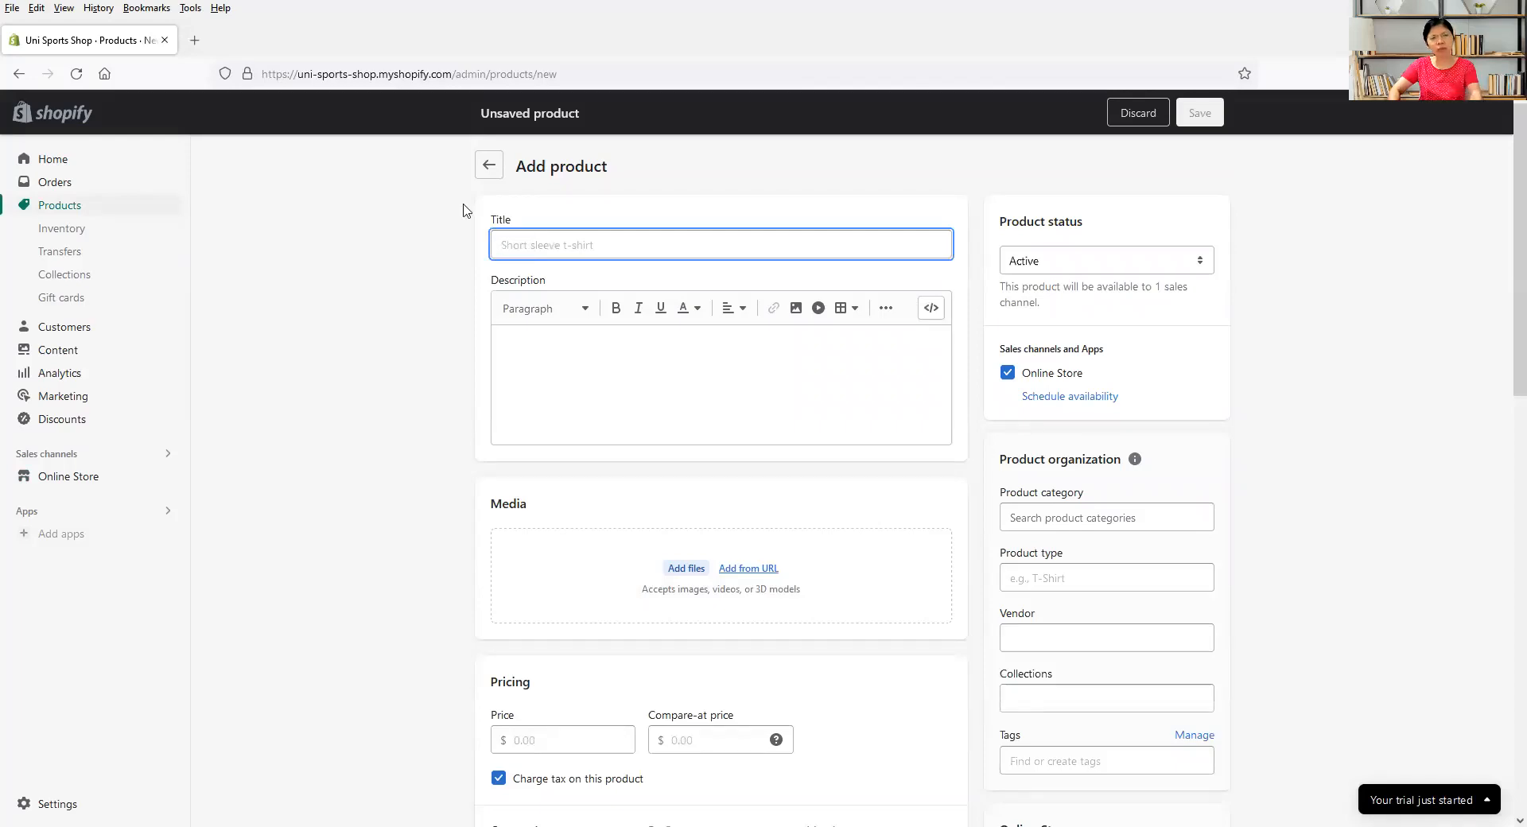
- Open eBay in a new browser tab and view the Jordan 2 OG Chicago 2022 shoe from the trending kicks
left_click(195, 40)
type("eb")
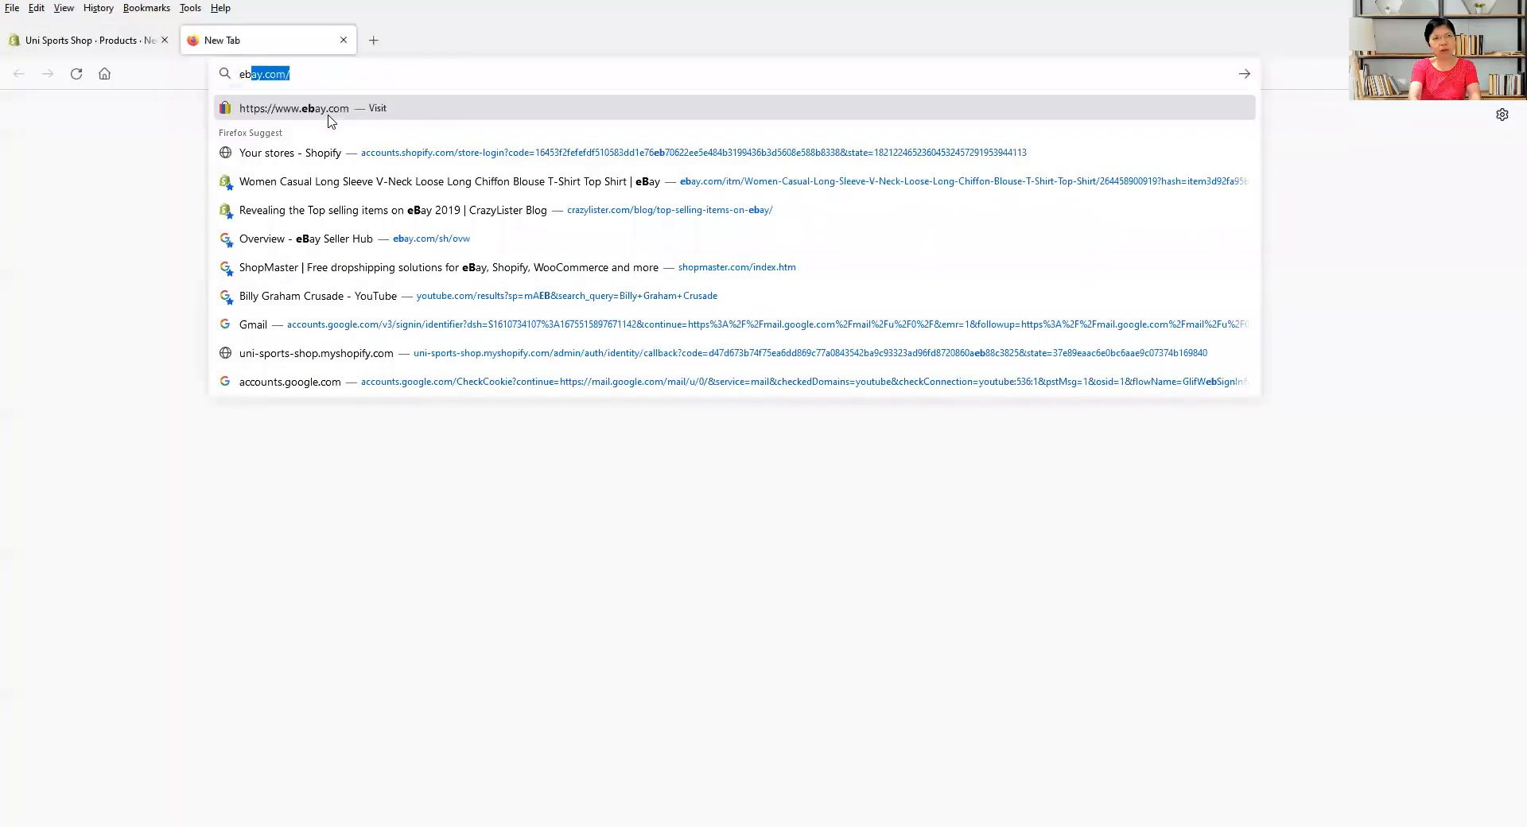
type("ay")
key("Return")
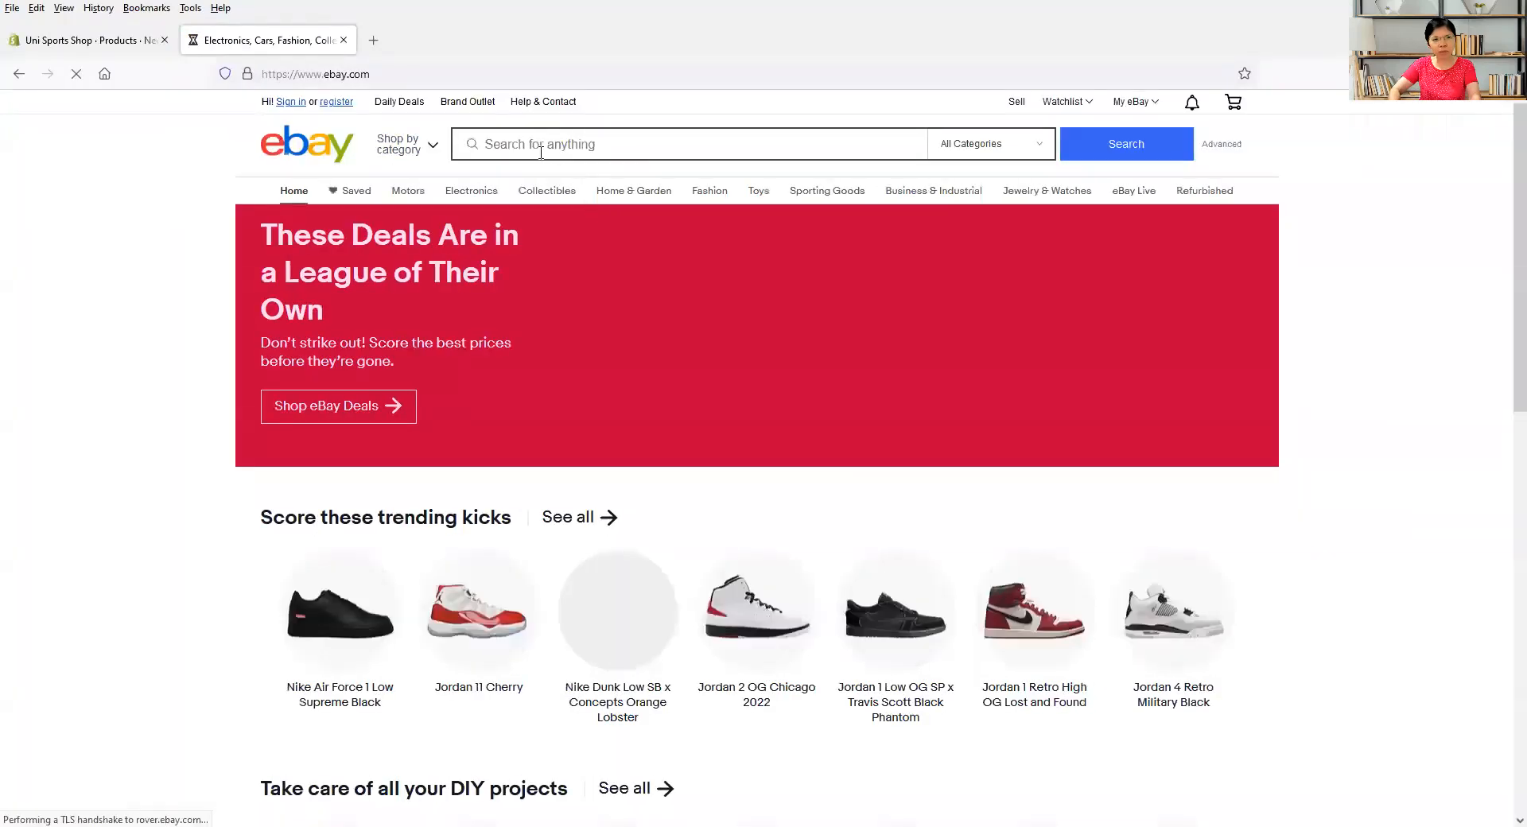
left_click(541, 151)
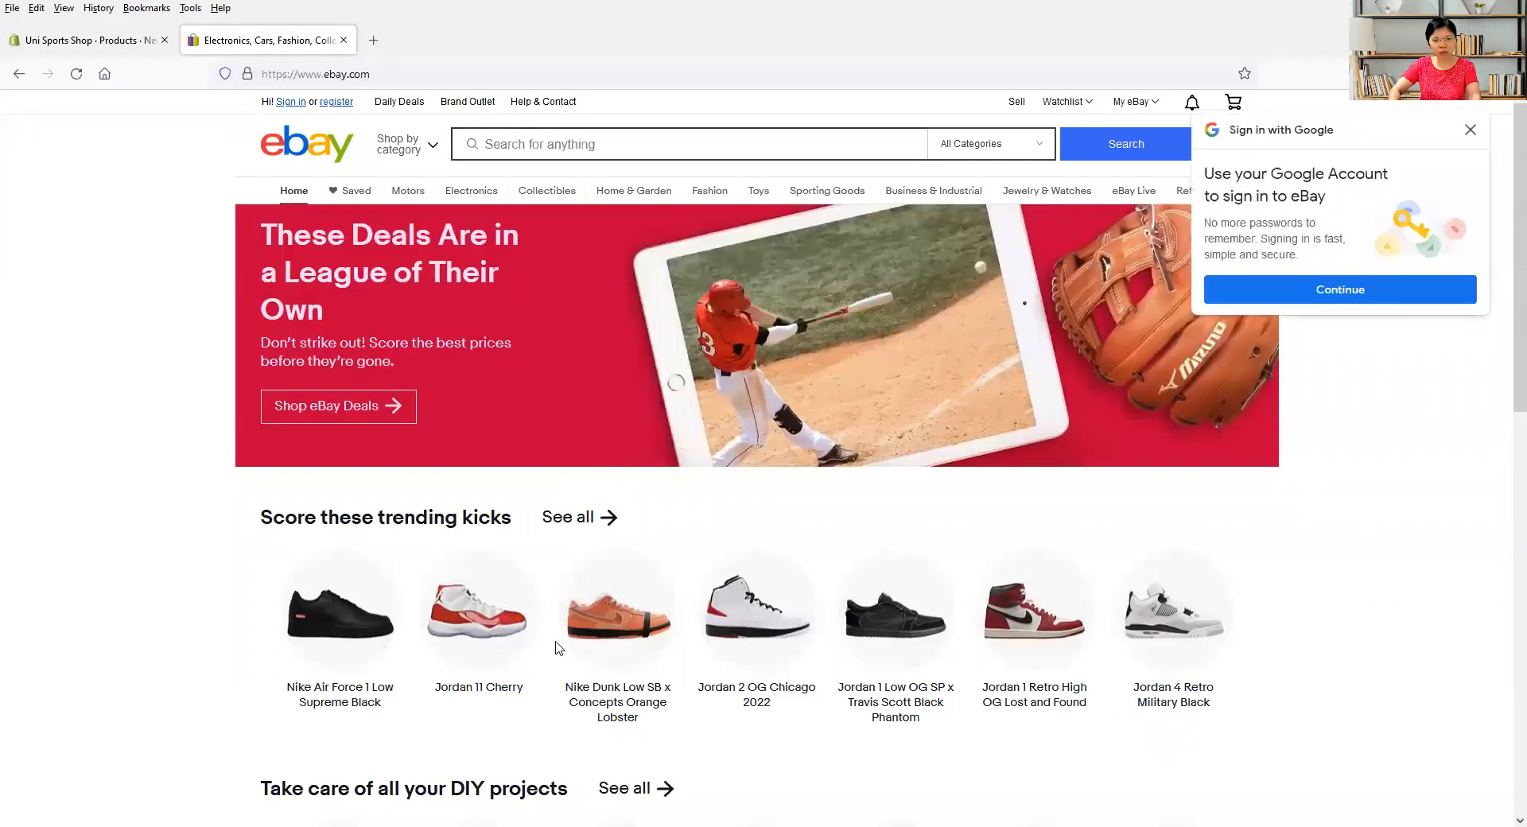
left_click(734, 620)
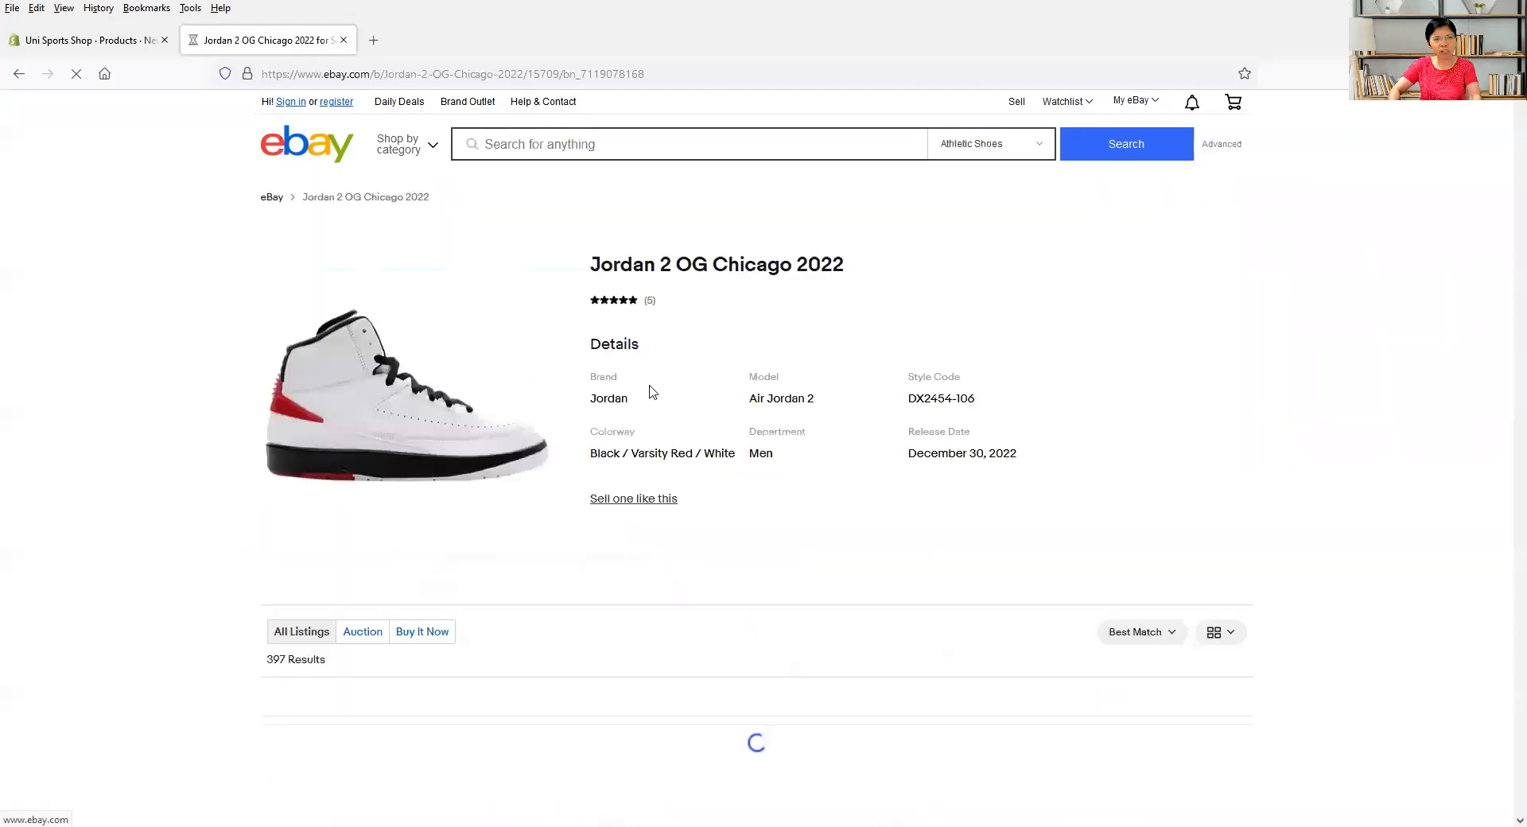
- Copy the shoe name Jordan 2 OG Chicago 2022 from eBay into the new Shopify product's title
left_click_drag(592, 293, 878, 307)
key("ctrl+c")
left_click(104, 44)
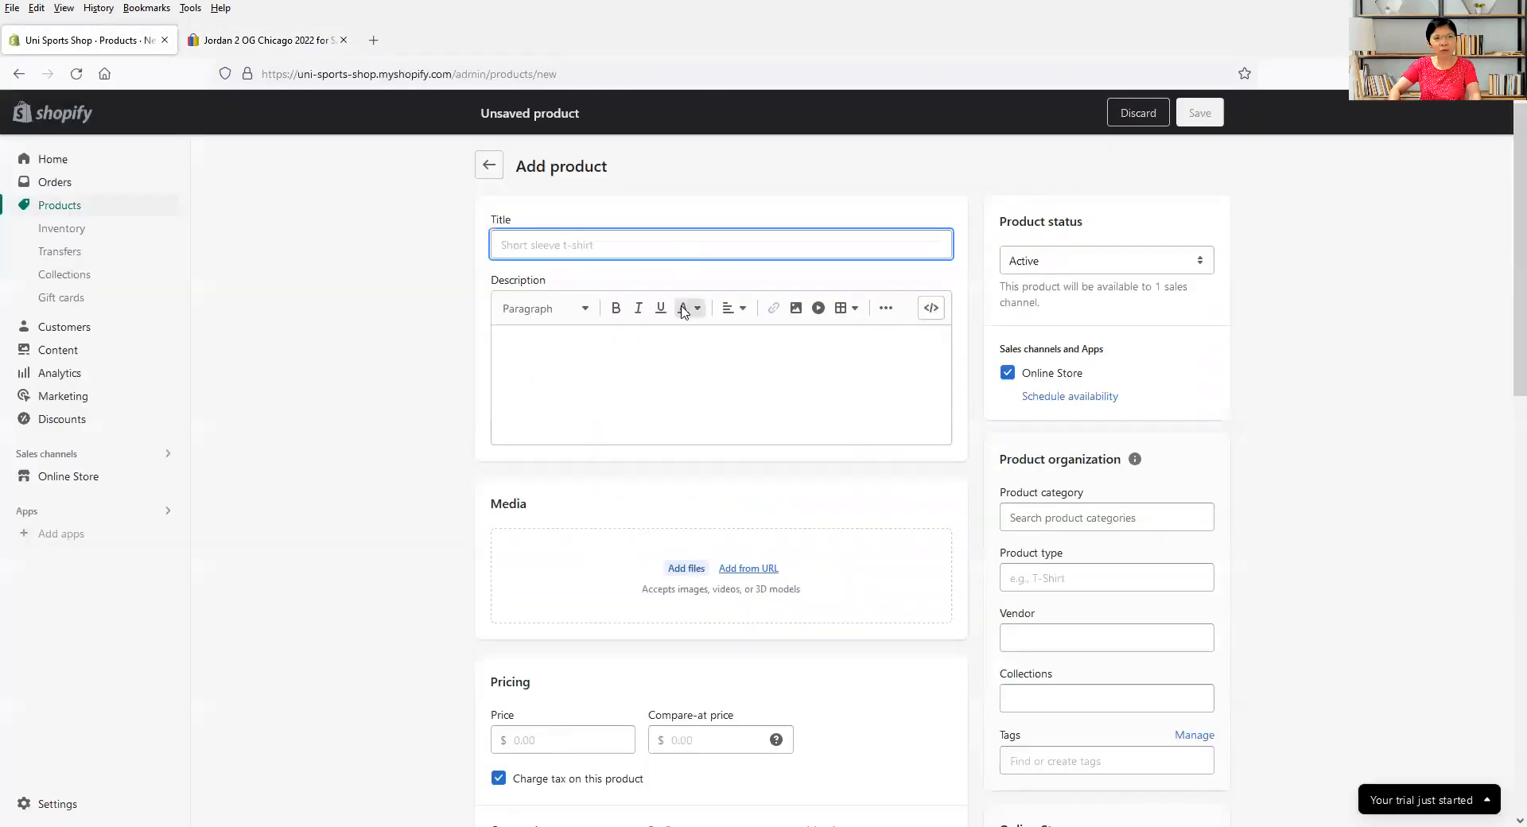
key("ctrl+v")
left_click(604, 387)
- Look through the eBay page and its listings for a description of the Jordan 2 OG Chicago 2022
left_click(315, 48)
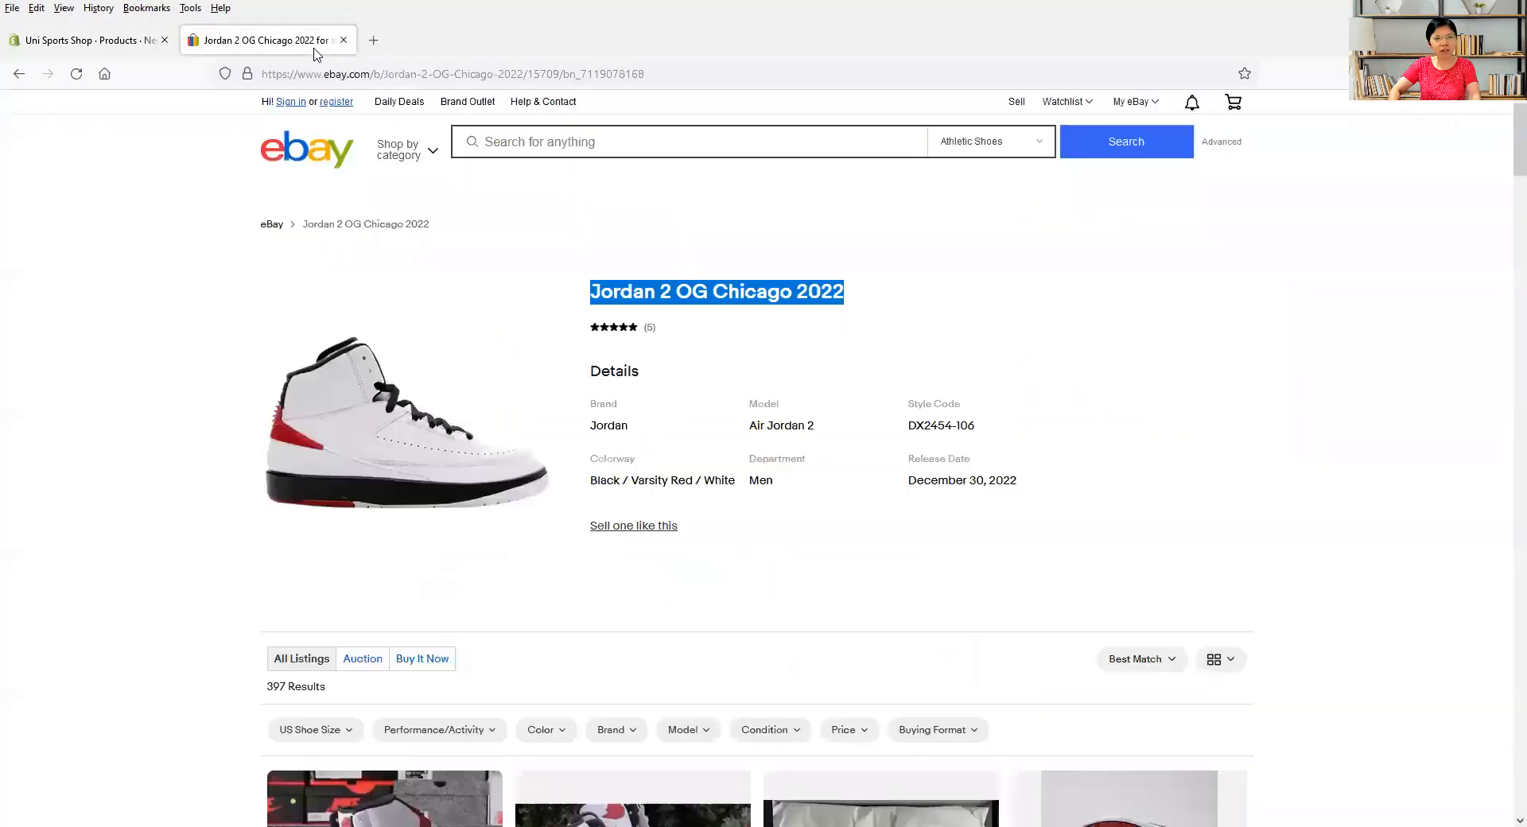
scroll(738, 562, "down", 10)
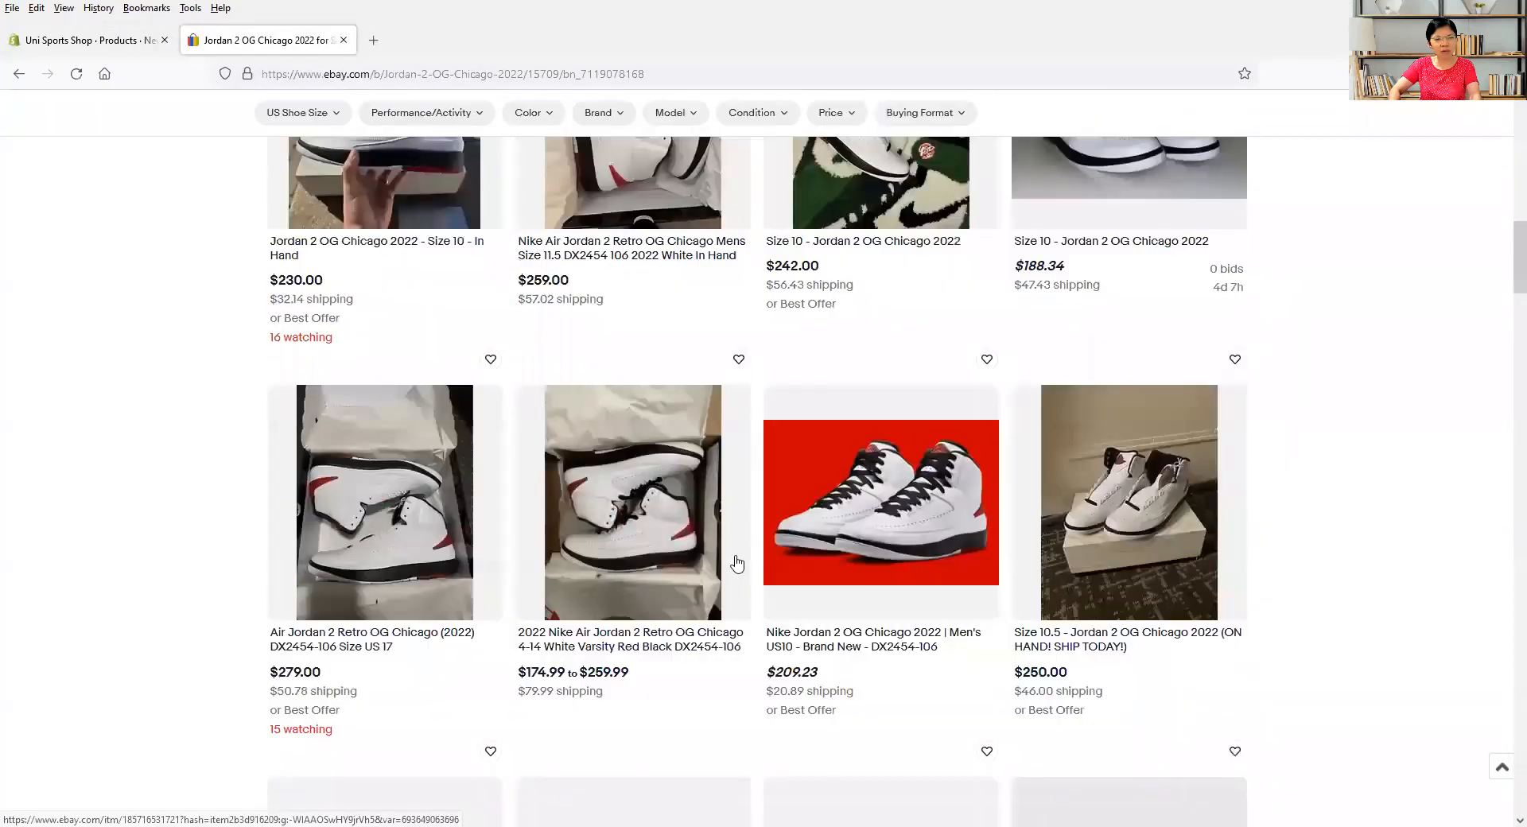
scroll(737, 563, "down", 10)
scroll(736, 564, "up", 20)
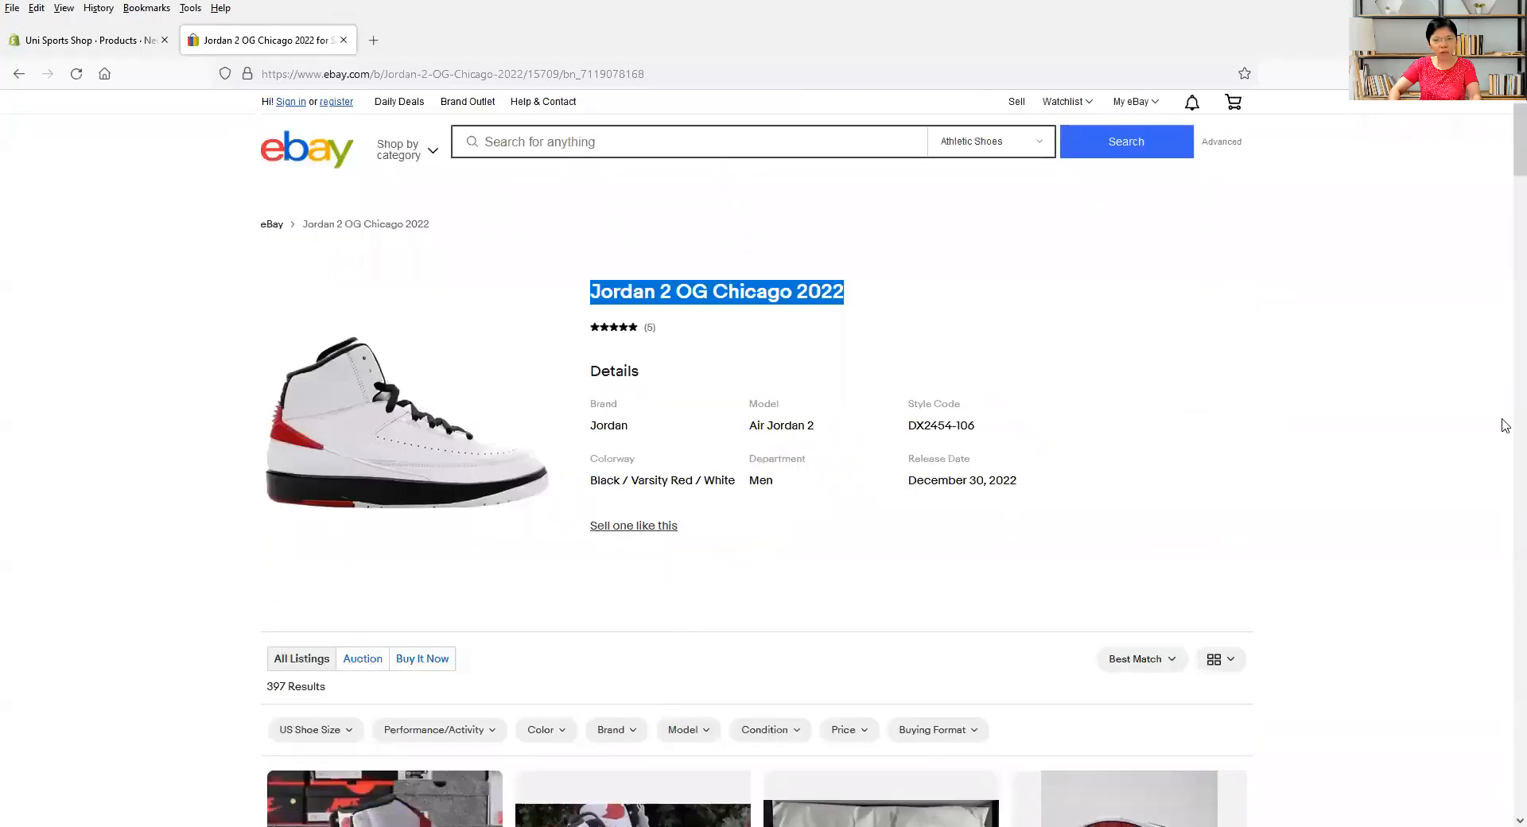
left_click_drag(1506, 226, 1503, 151)
- Search Google for Jordan 2 OG Chicago 2022 in a new browser tab and open the StockX result
left_click(374, 41)
key("ctrl+v")
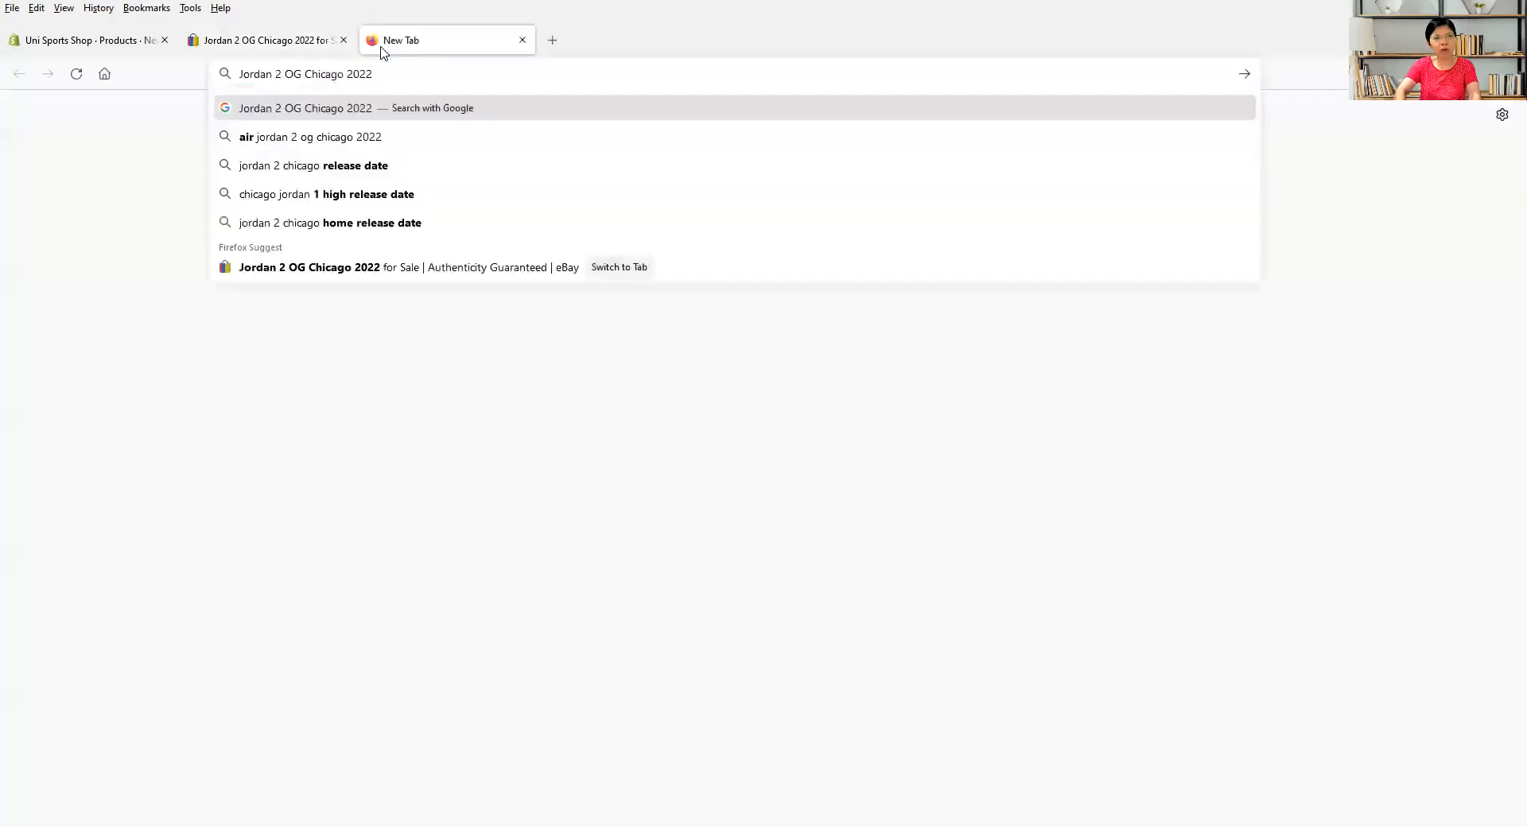
key("Return")
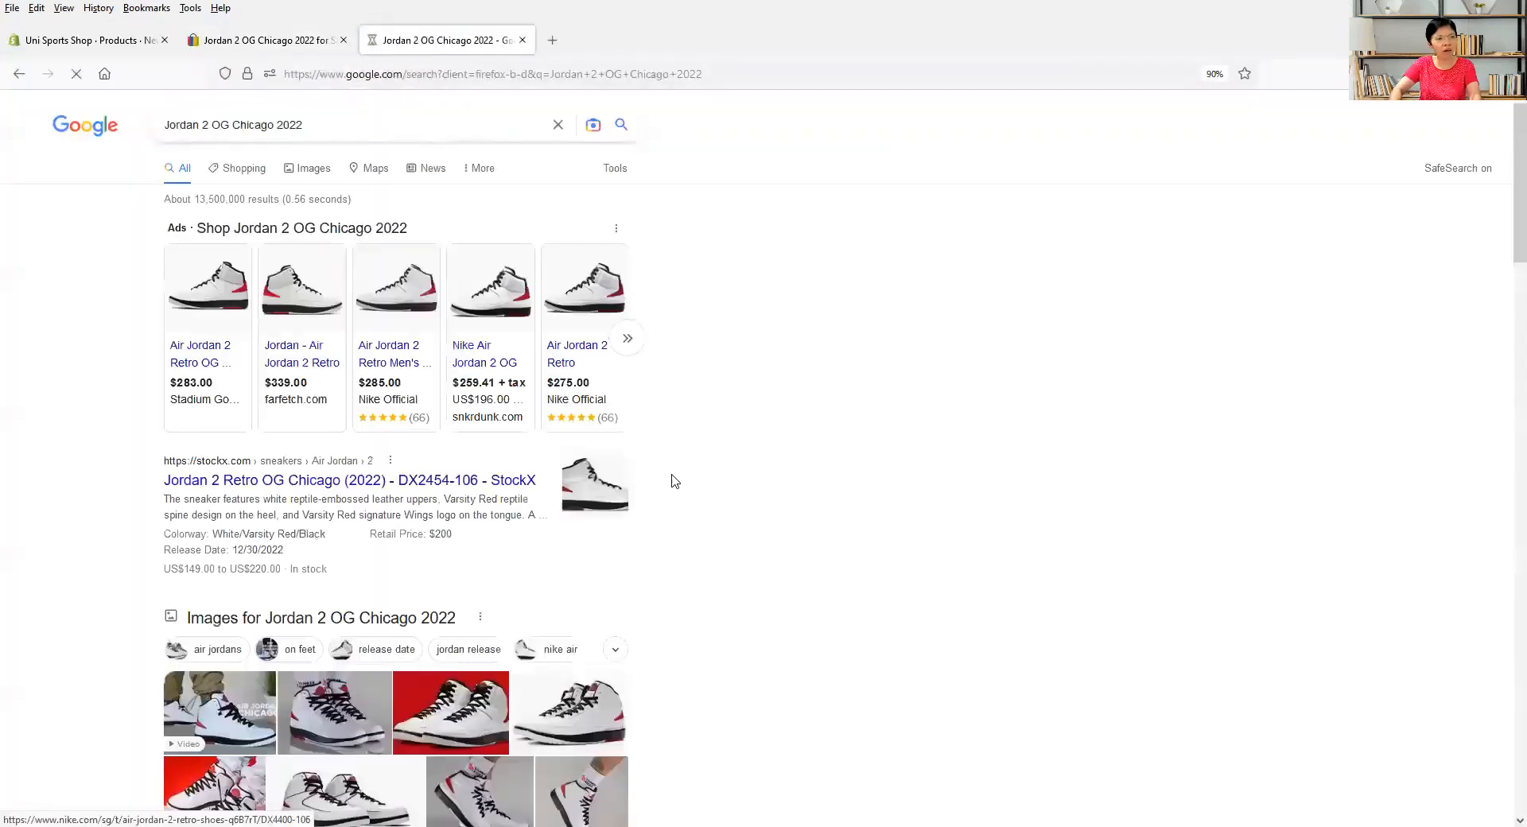
left_click(347, 481)
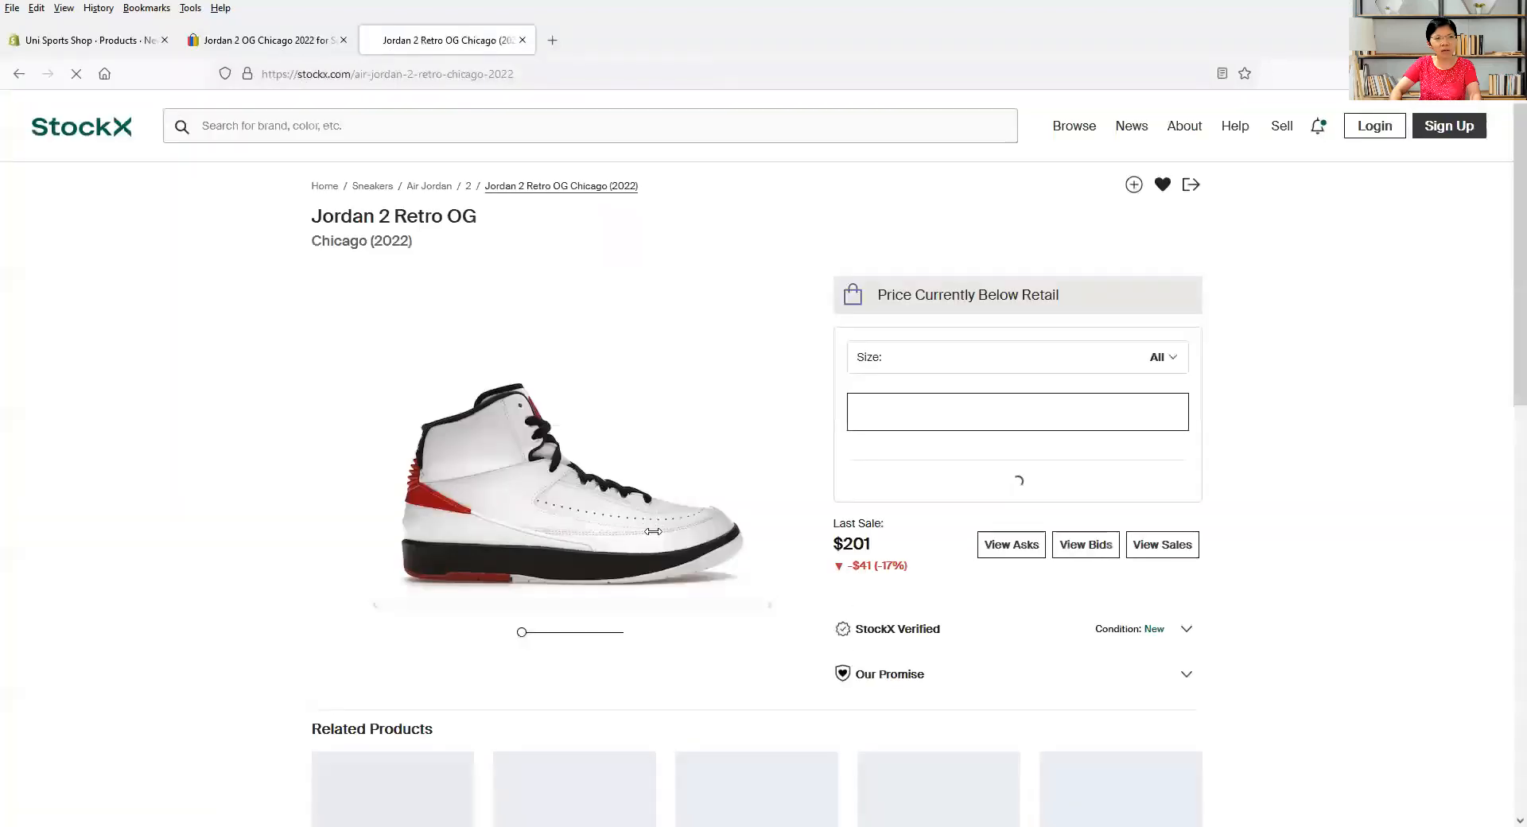
- Expand the product description on the StockX page and copy its first paragraph
scroll(653, 532, "down", 3)
scroll(655, 536, "down", 5)
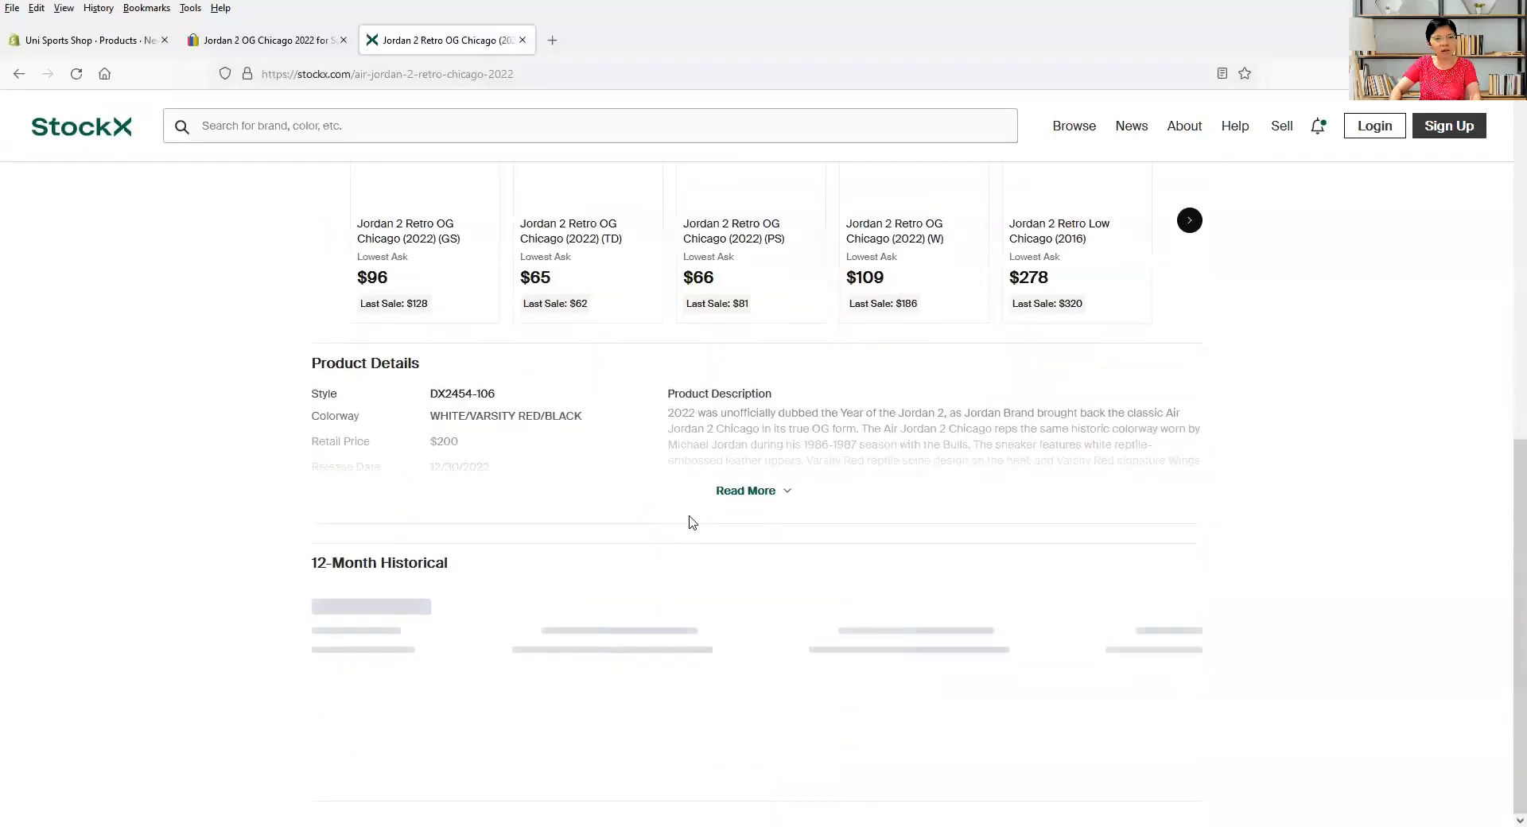
left_click(724, 491)
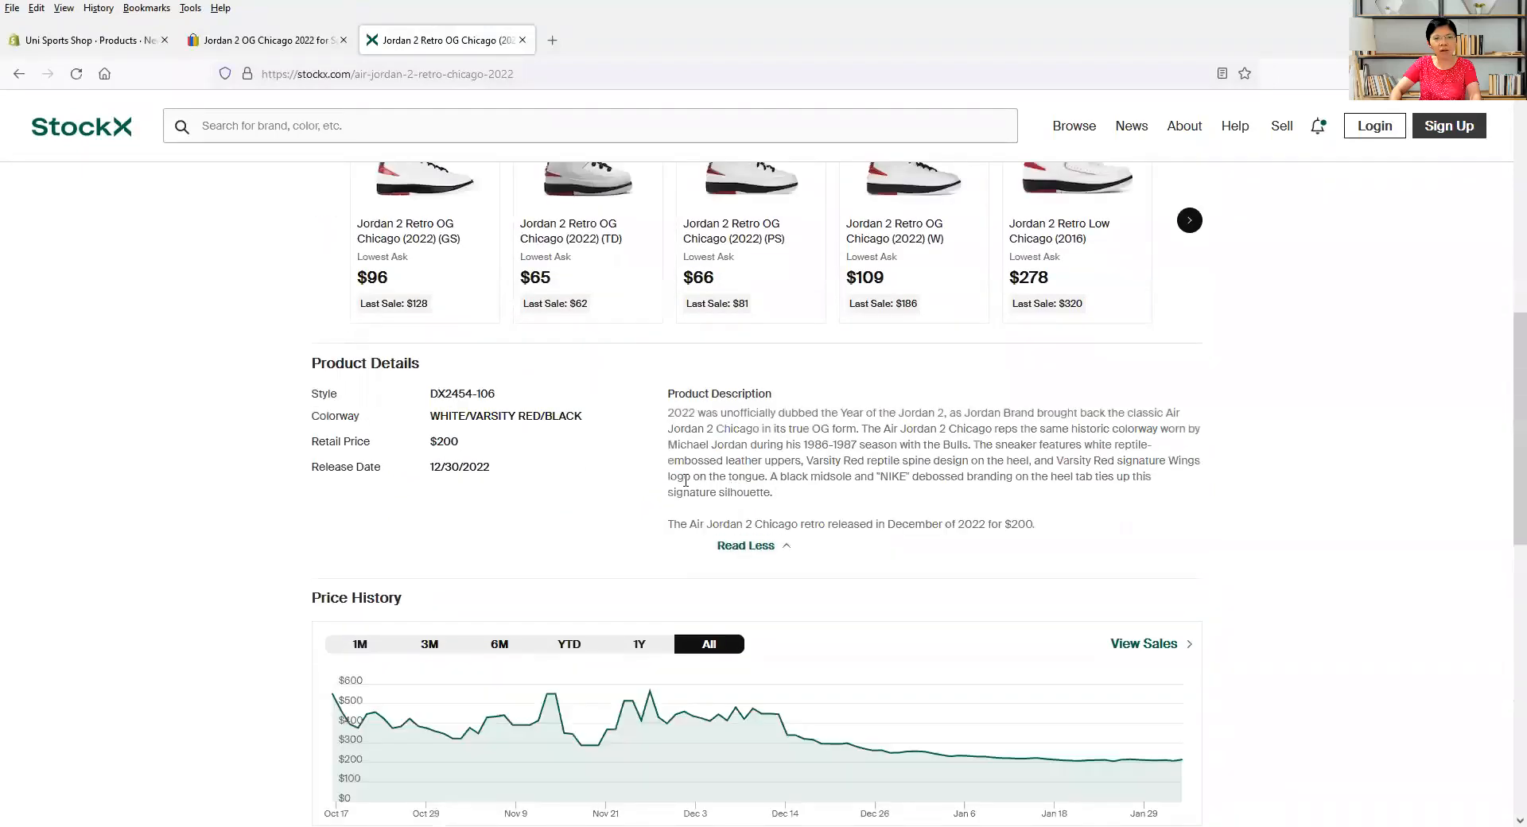
left_click_drag(664, 407, 807, 479)
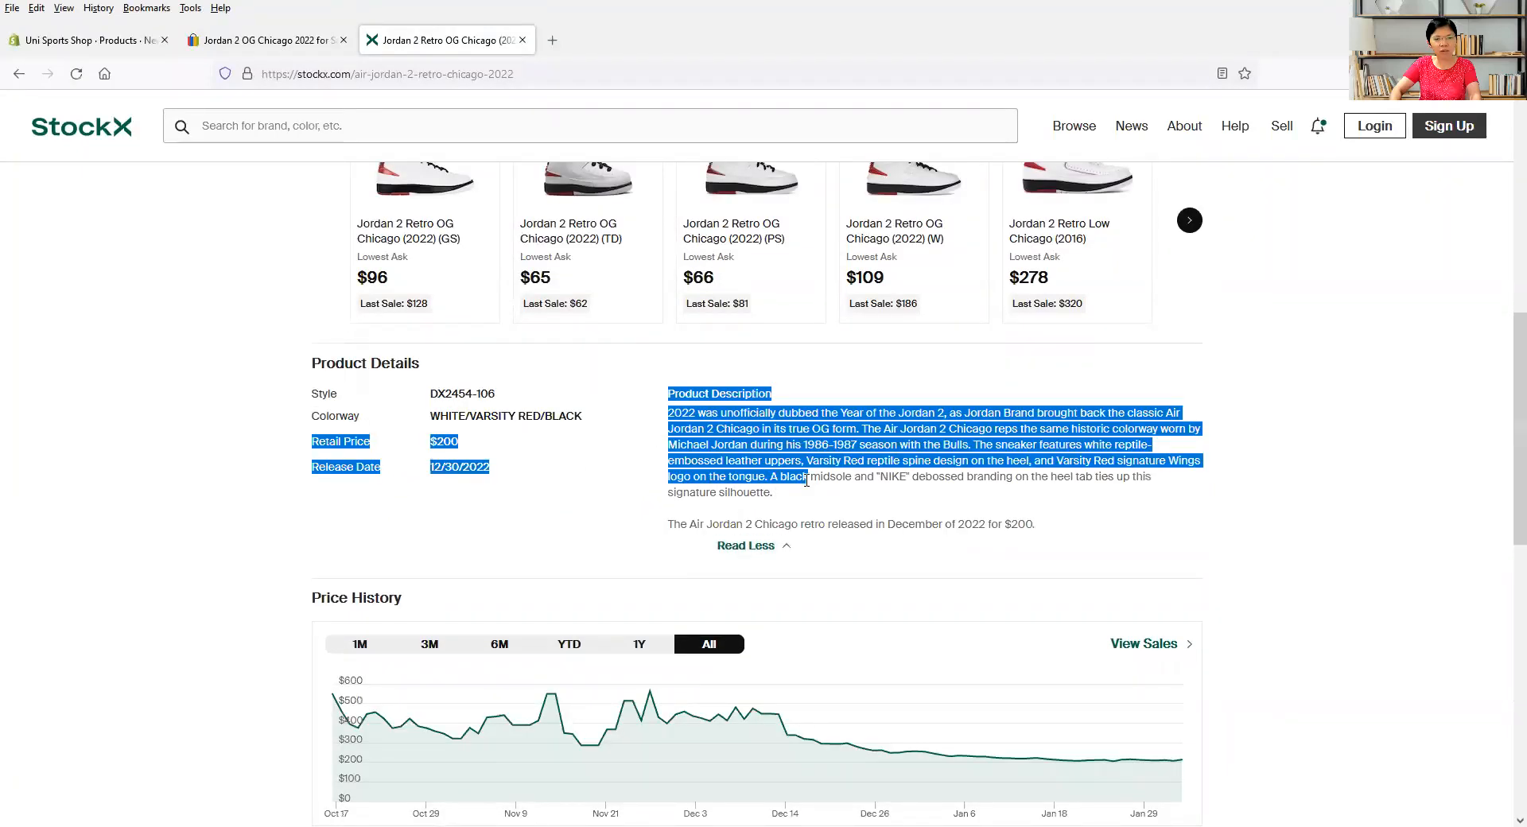
left_click(1008, 534)
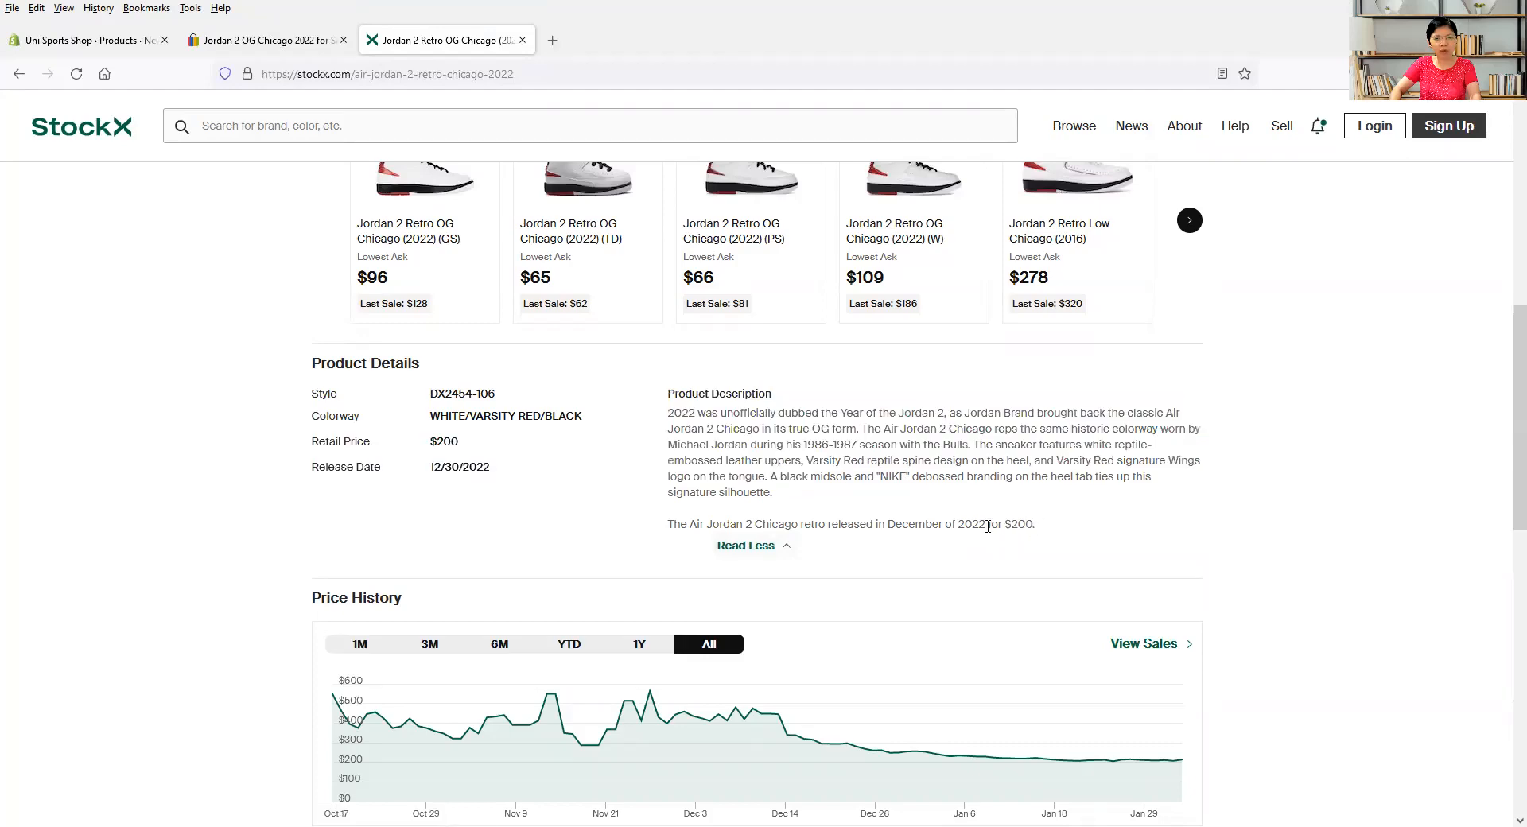
left_click_drag(817, 514, 670, 419)
key("ctrl+c")
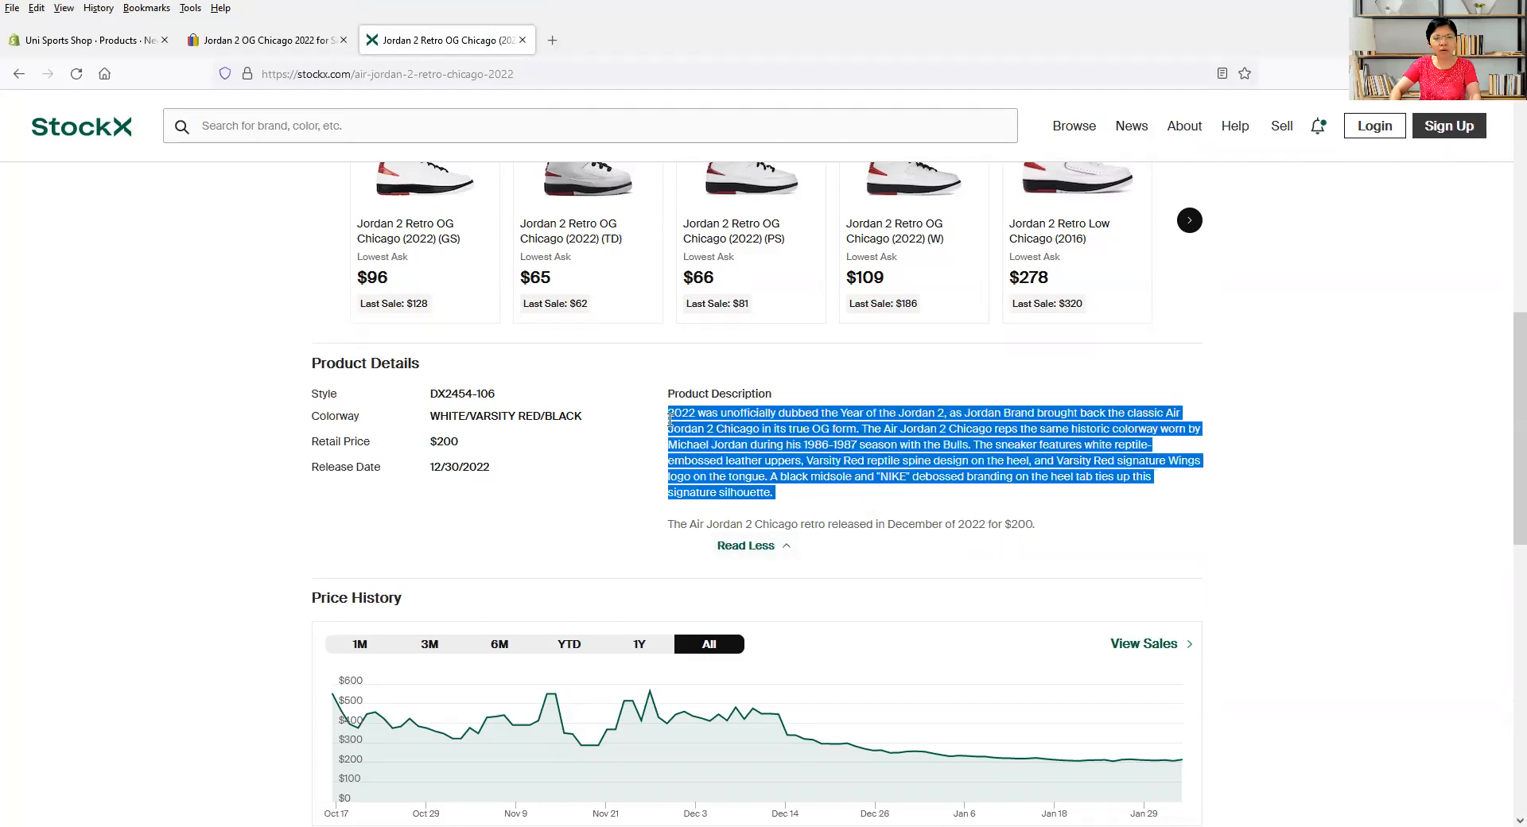
- Paste the copied StockX paragraph into the description of the new Shopify product
scroll(689, 443, "up", 5)
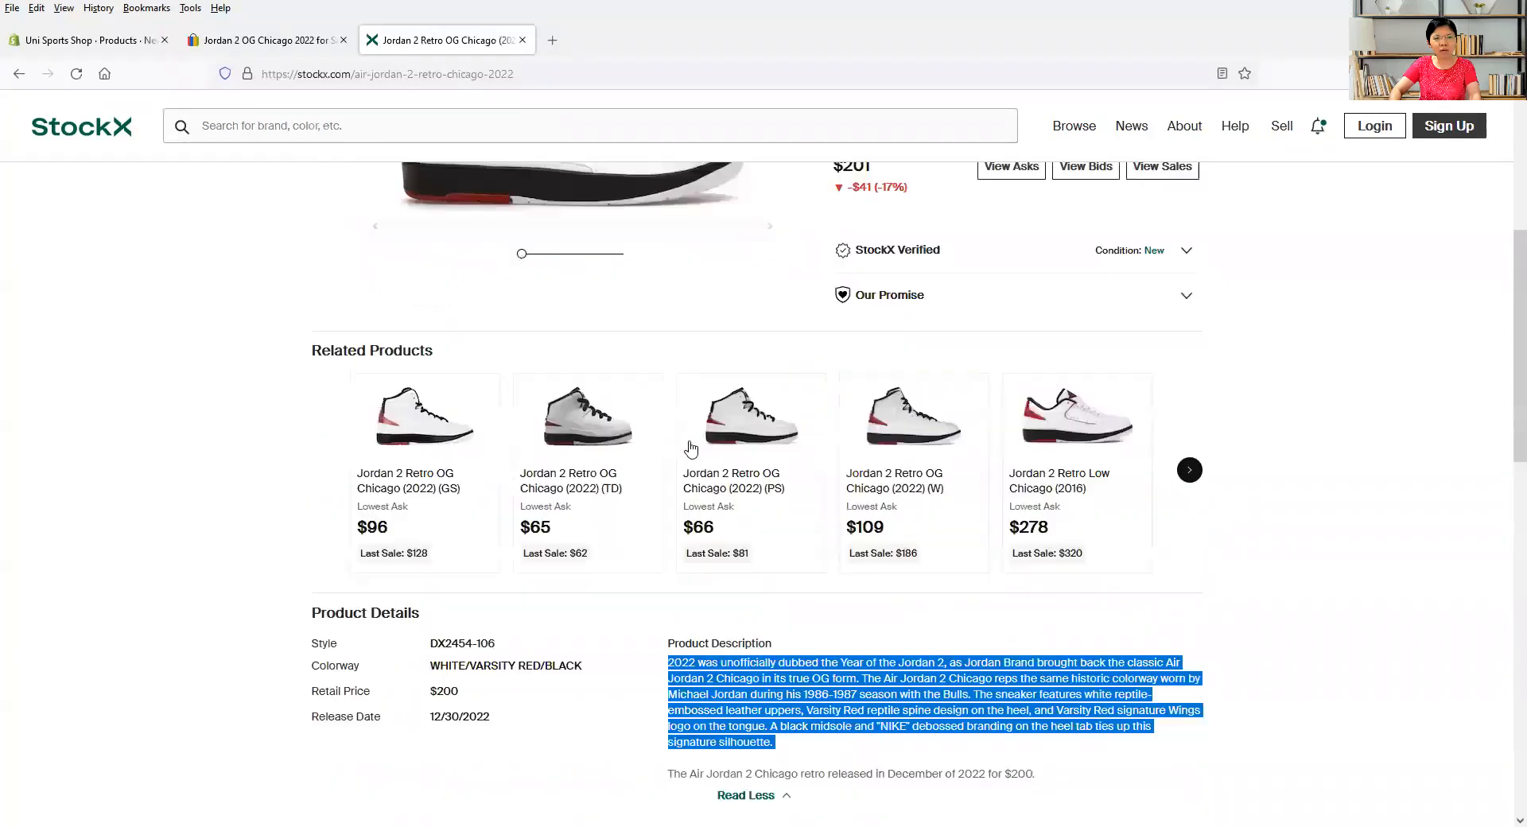
left_click(87, 40)
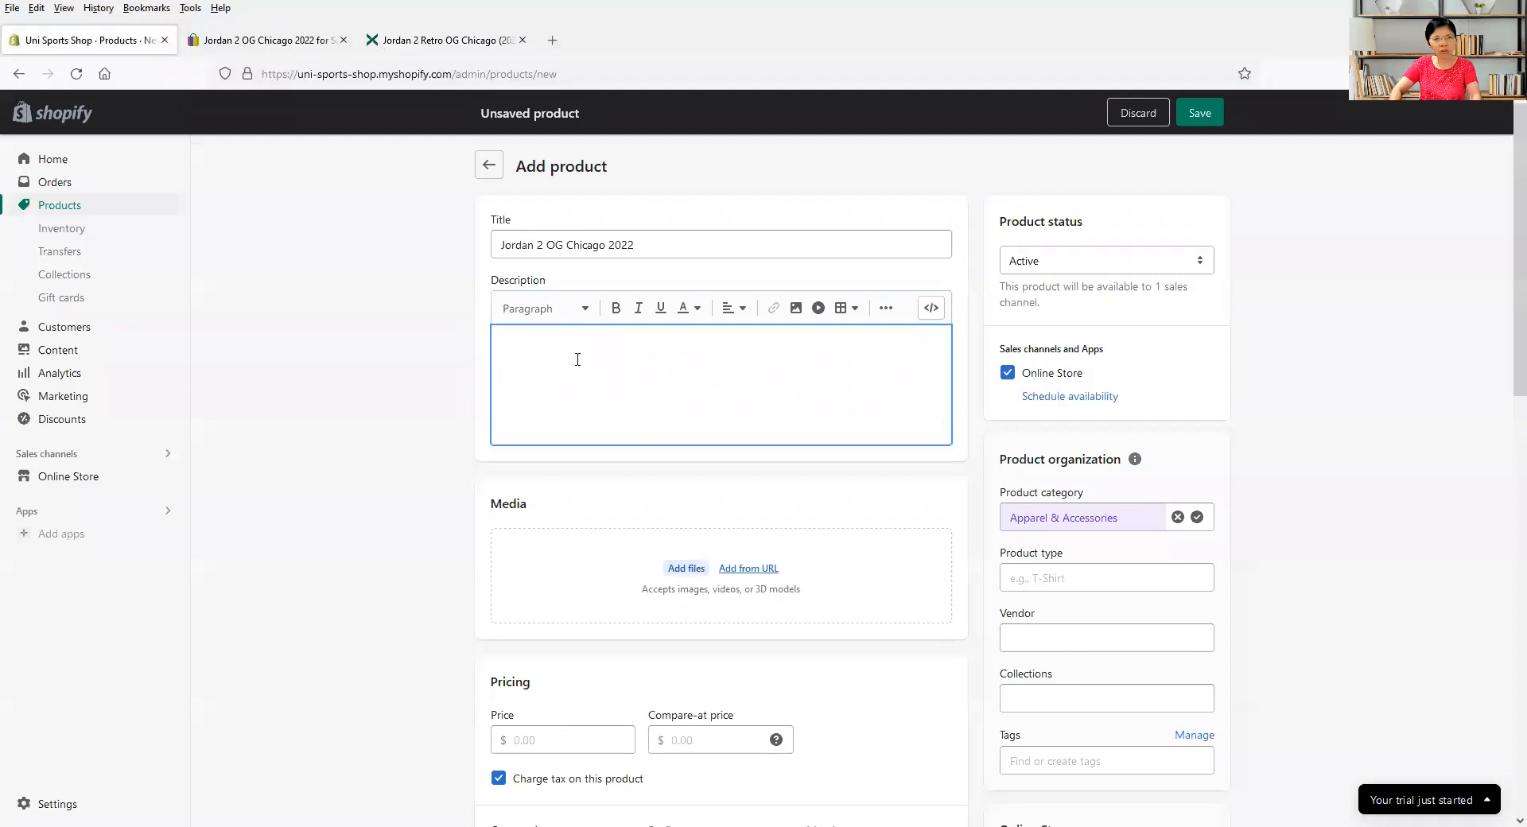
key("ctrl+v")
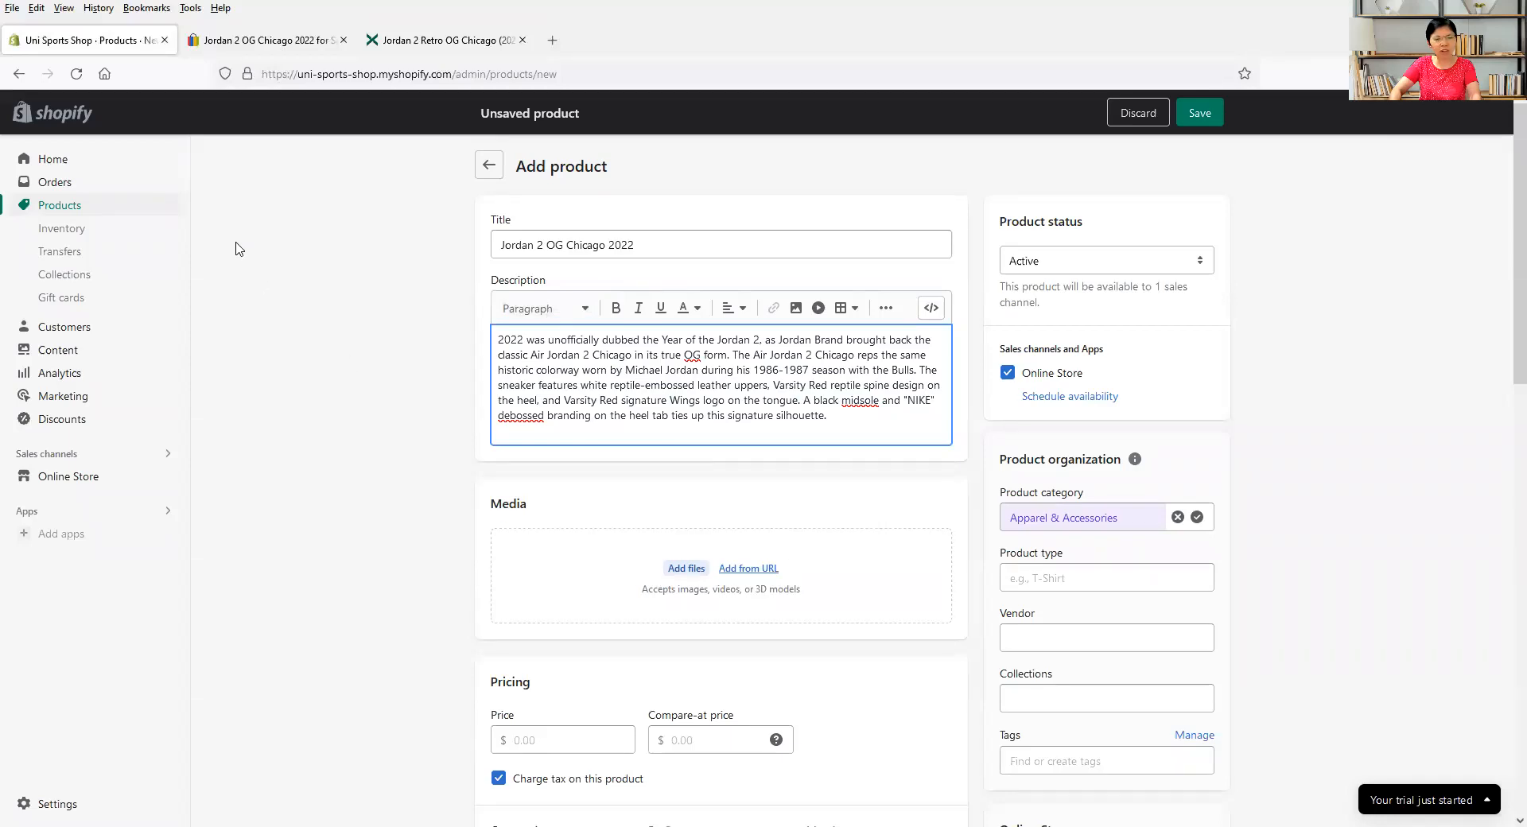
- Copy the image link of the shoe photo on eBay and add it to the Shopify product's media from URL
left_click(271, 39)
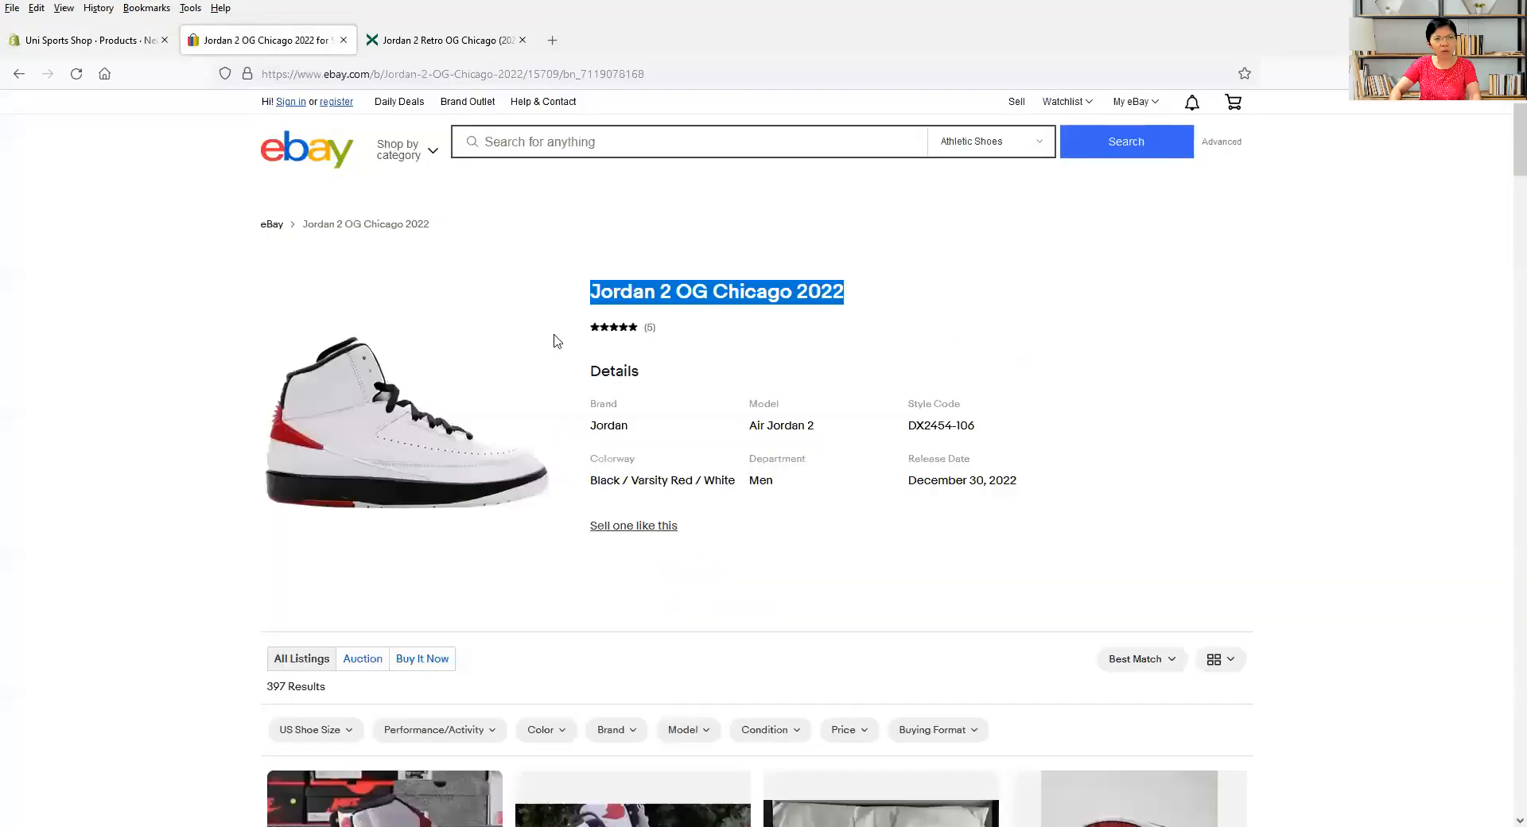
right_click(407, 466)
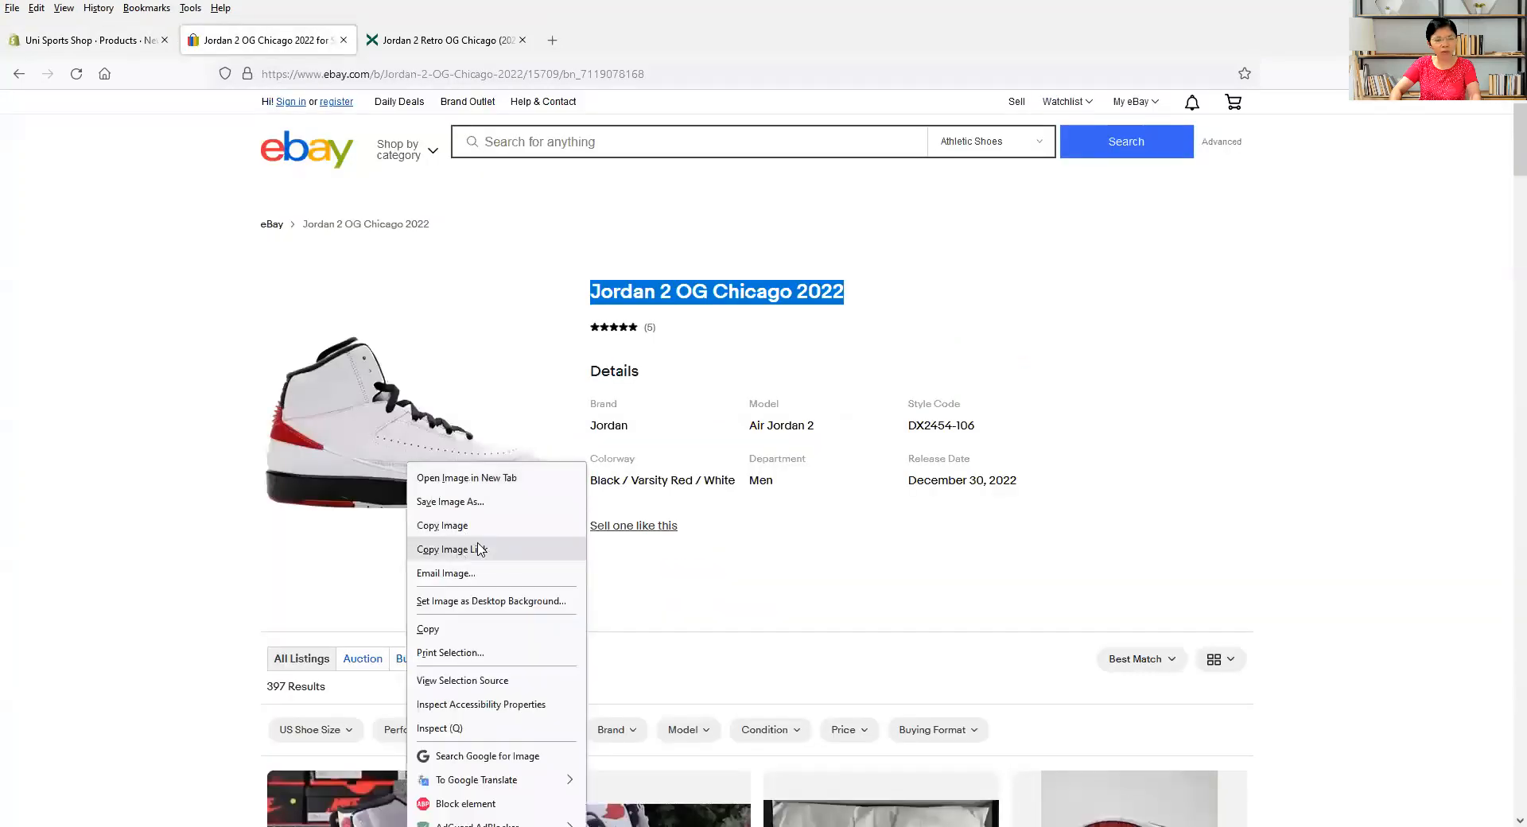
left_click(485, 550)
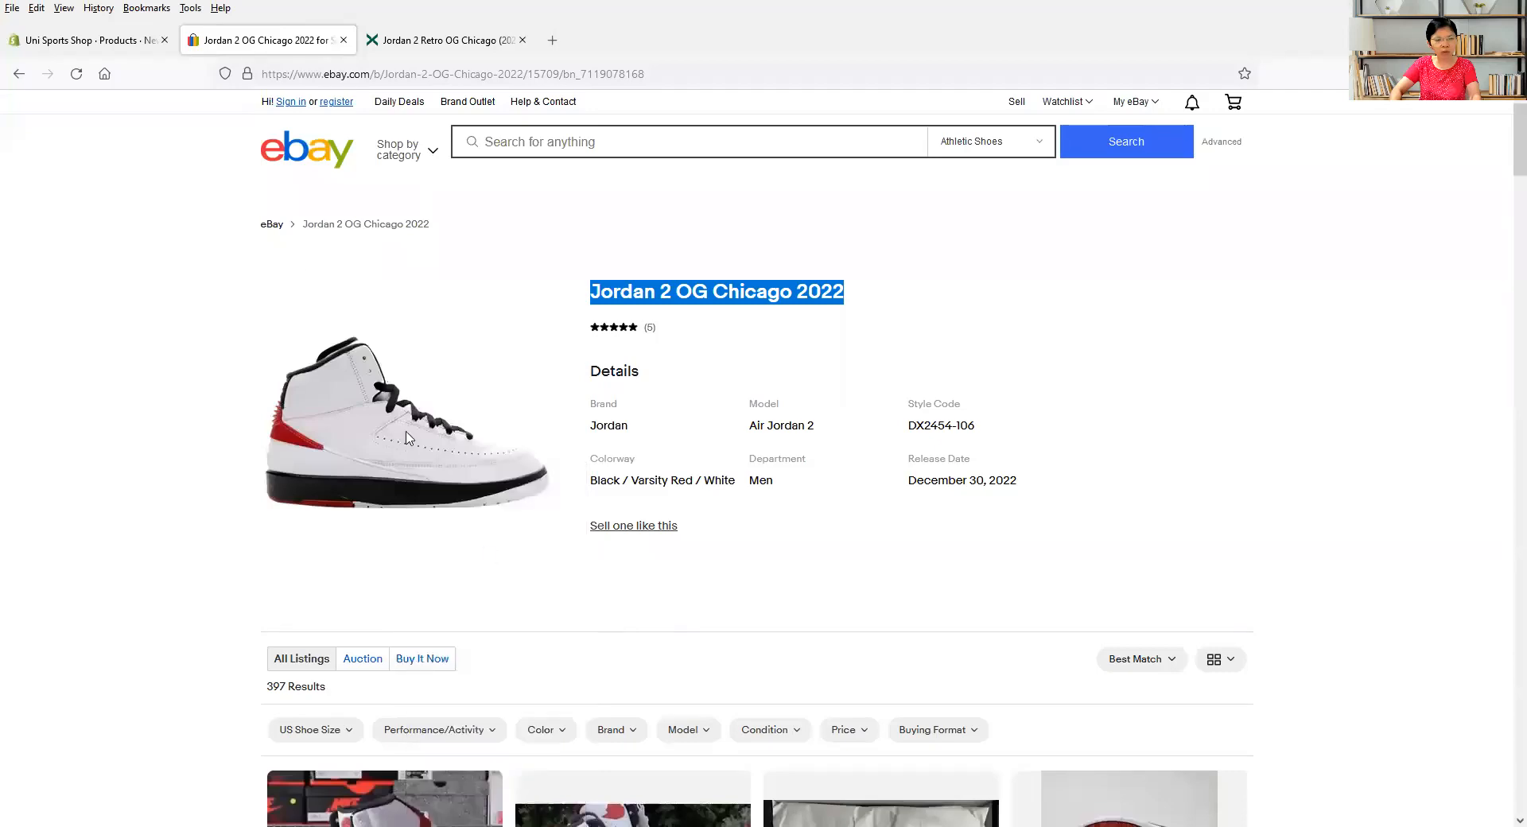
left_click(126, 41)
left_click(748, 568)
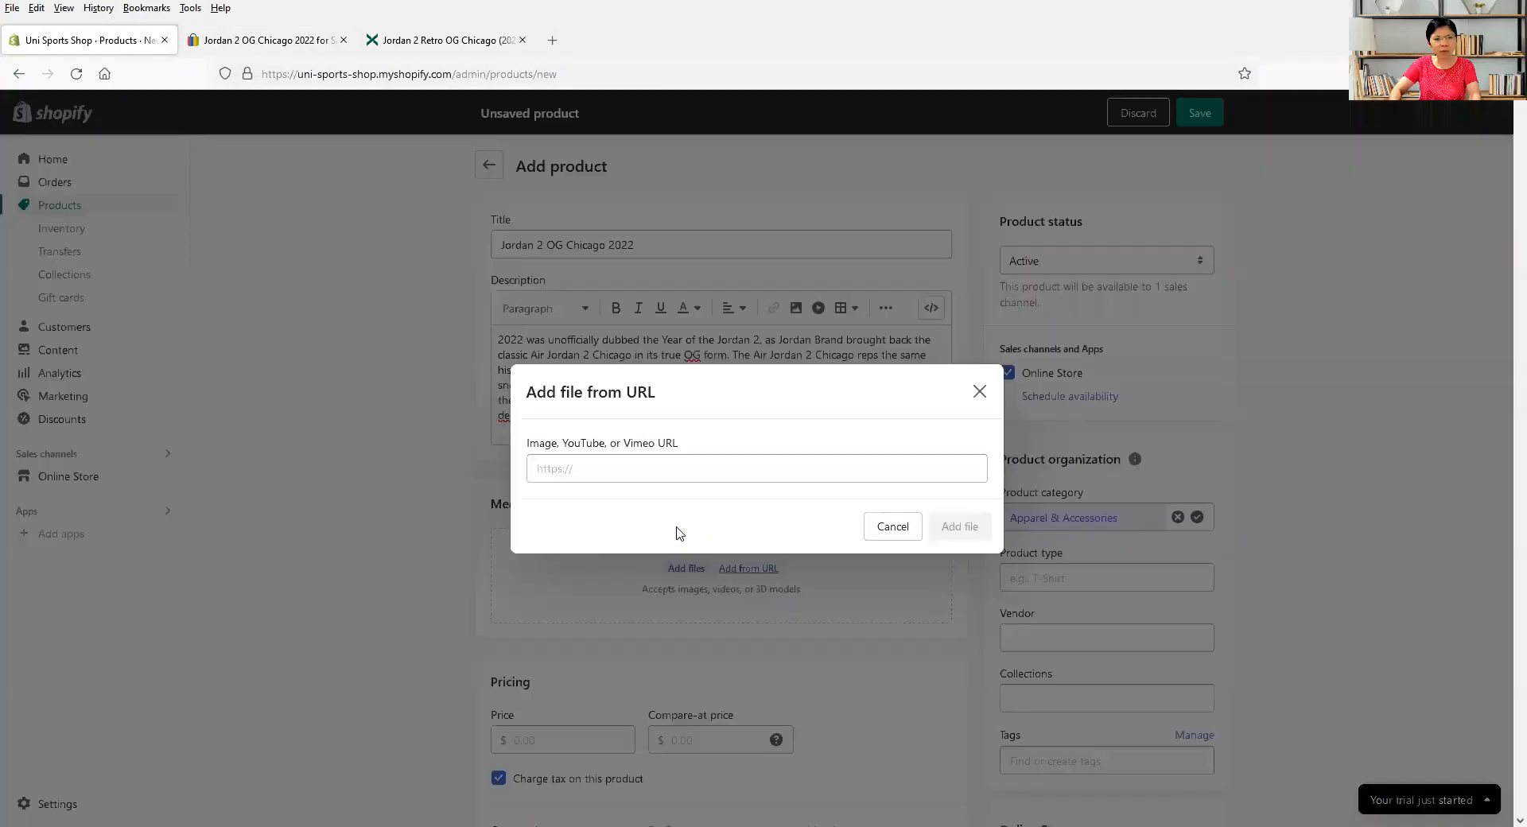
left_click(657, 470)
key("ctrl+v")
left_click(963, 528)
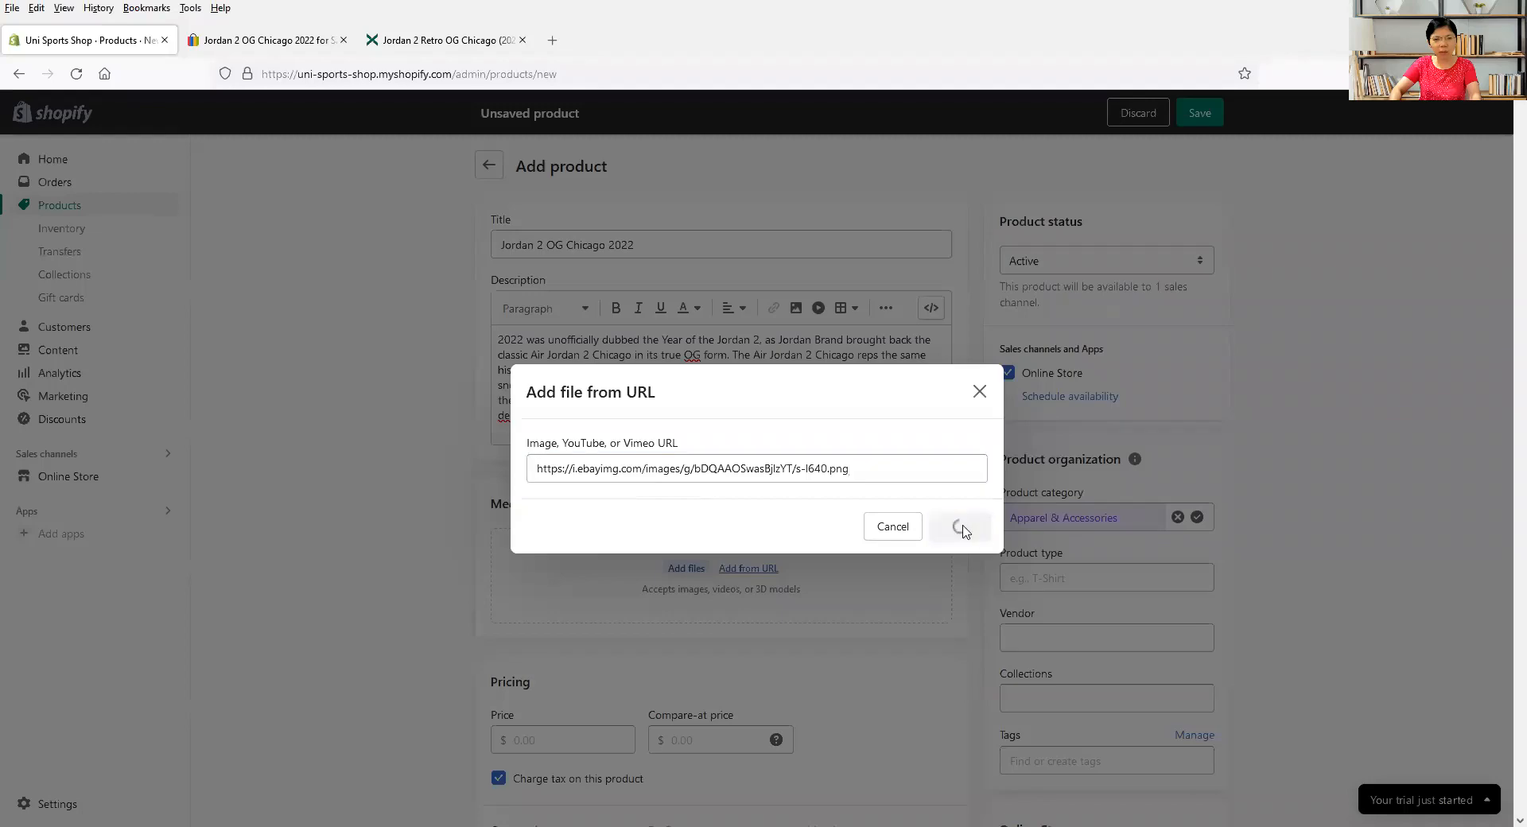
scroll(848, 666, "down", 2)
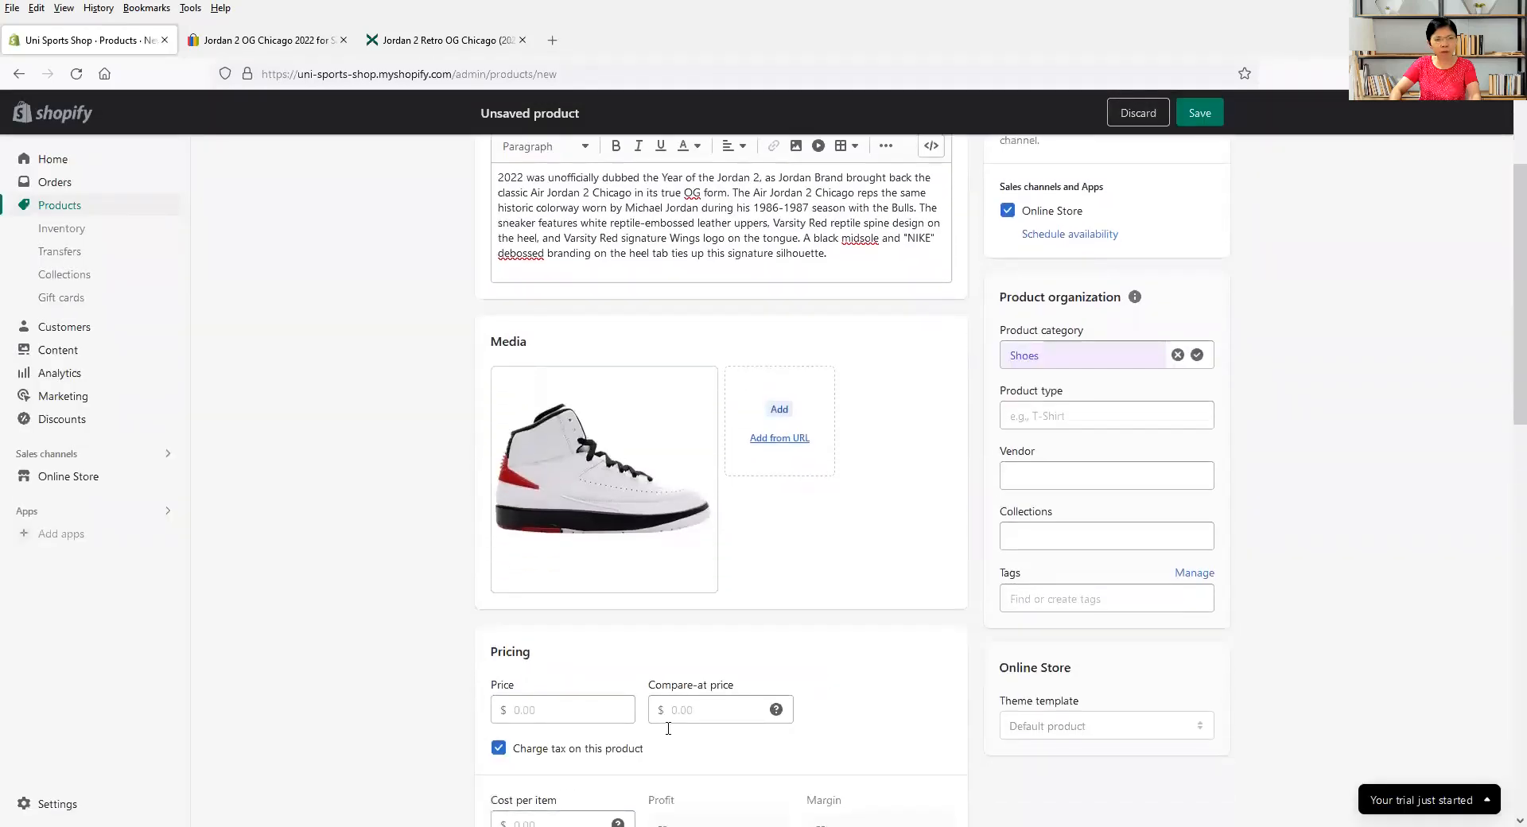
left_click(778, 411)
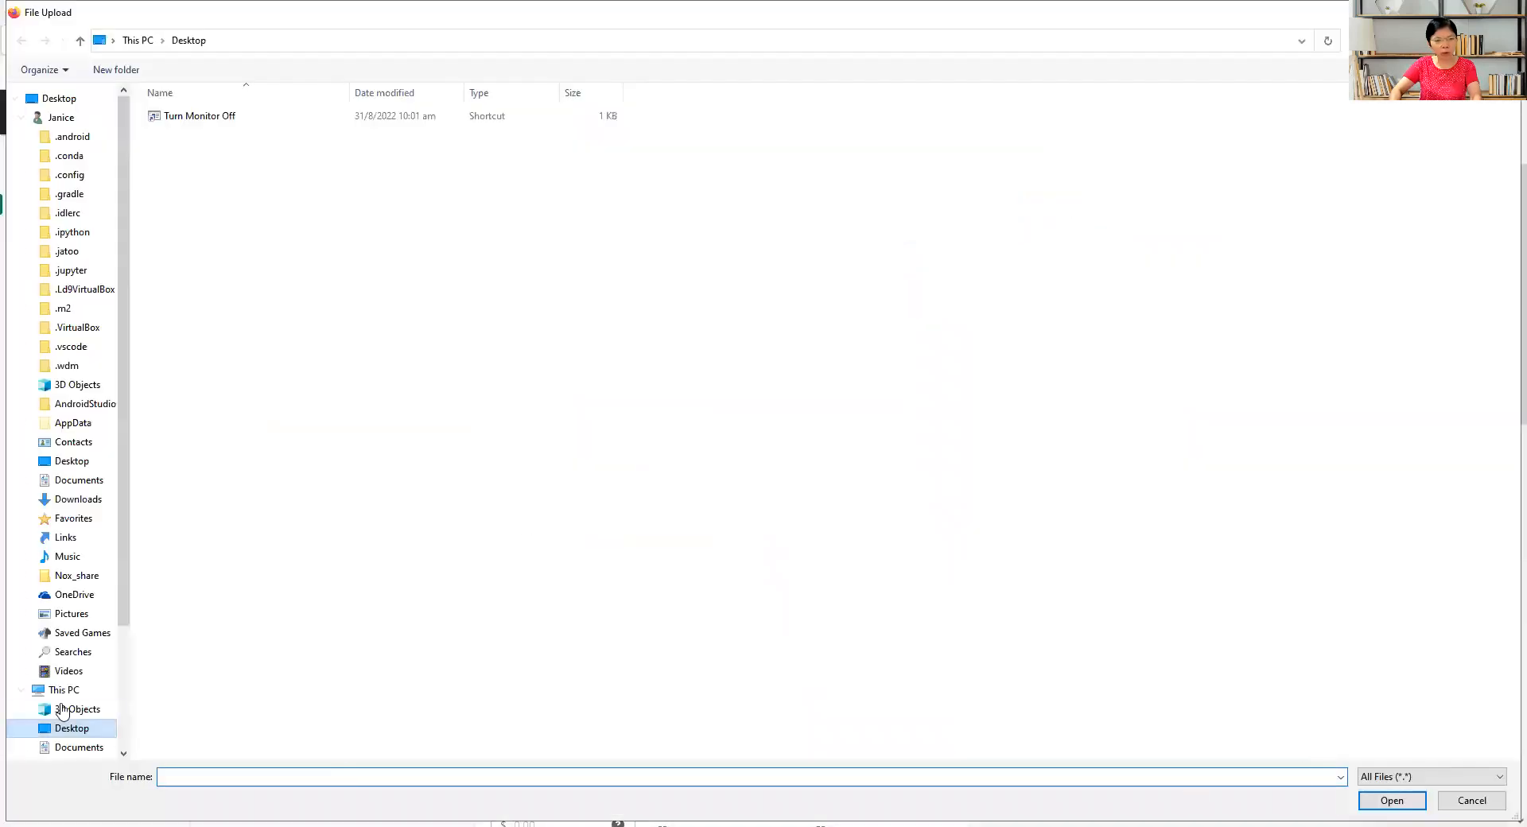
left_click(1462, 802)
left_click(298, 36)
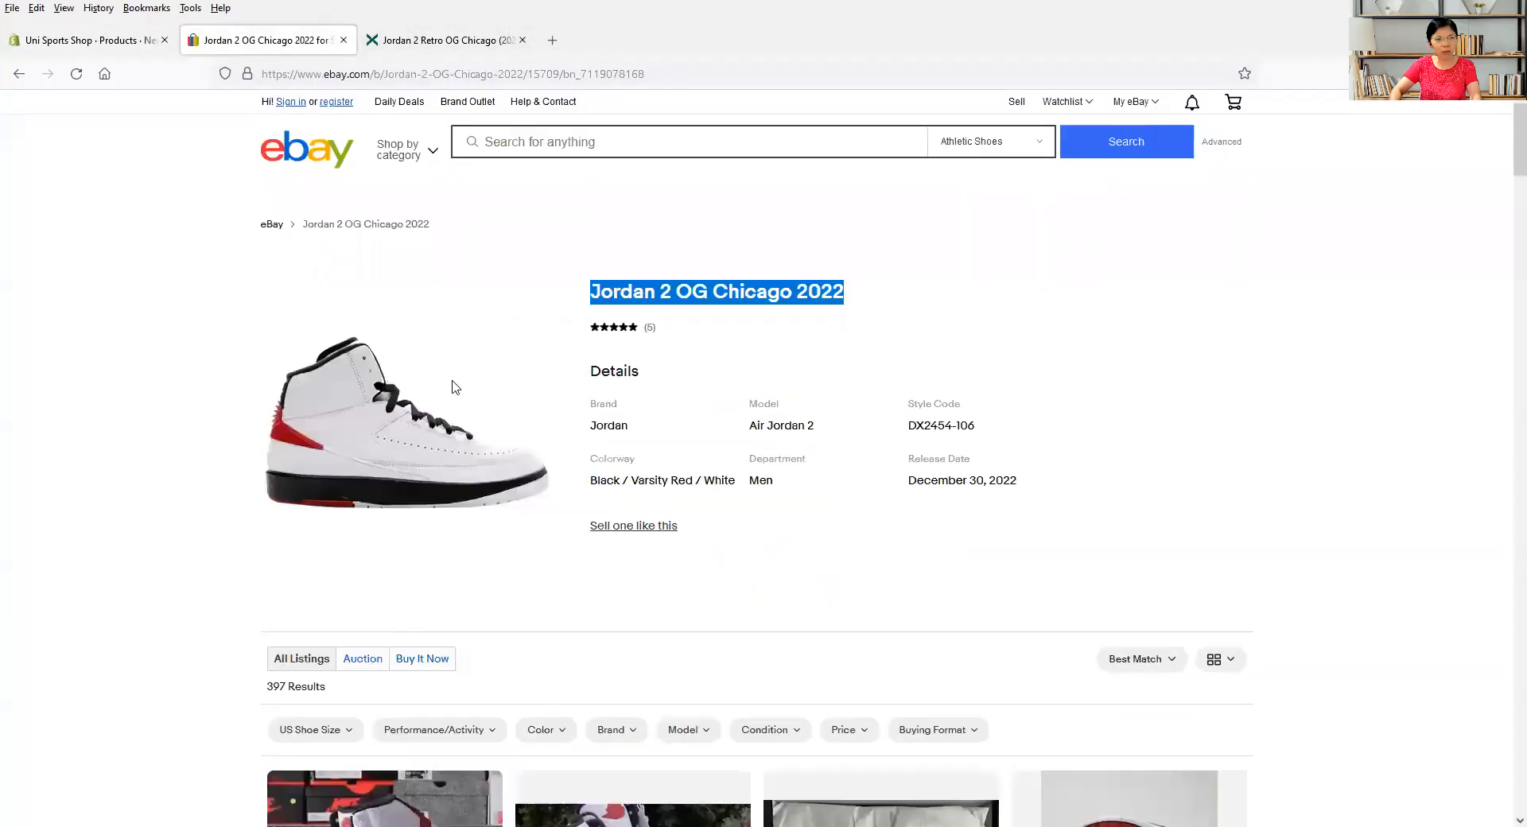
right_click(454, 407)
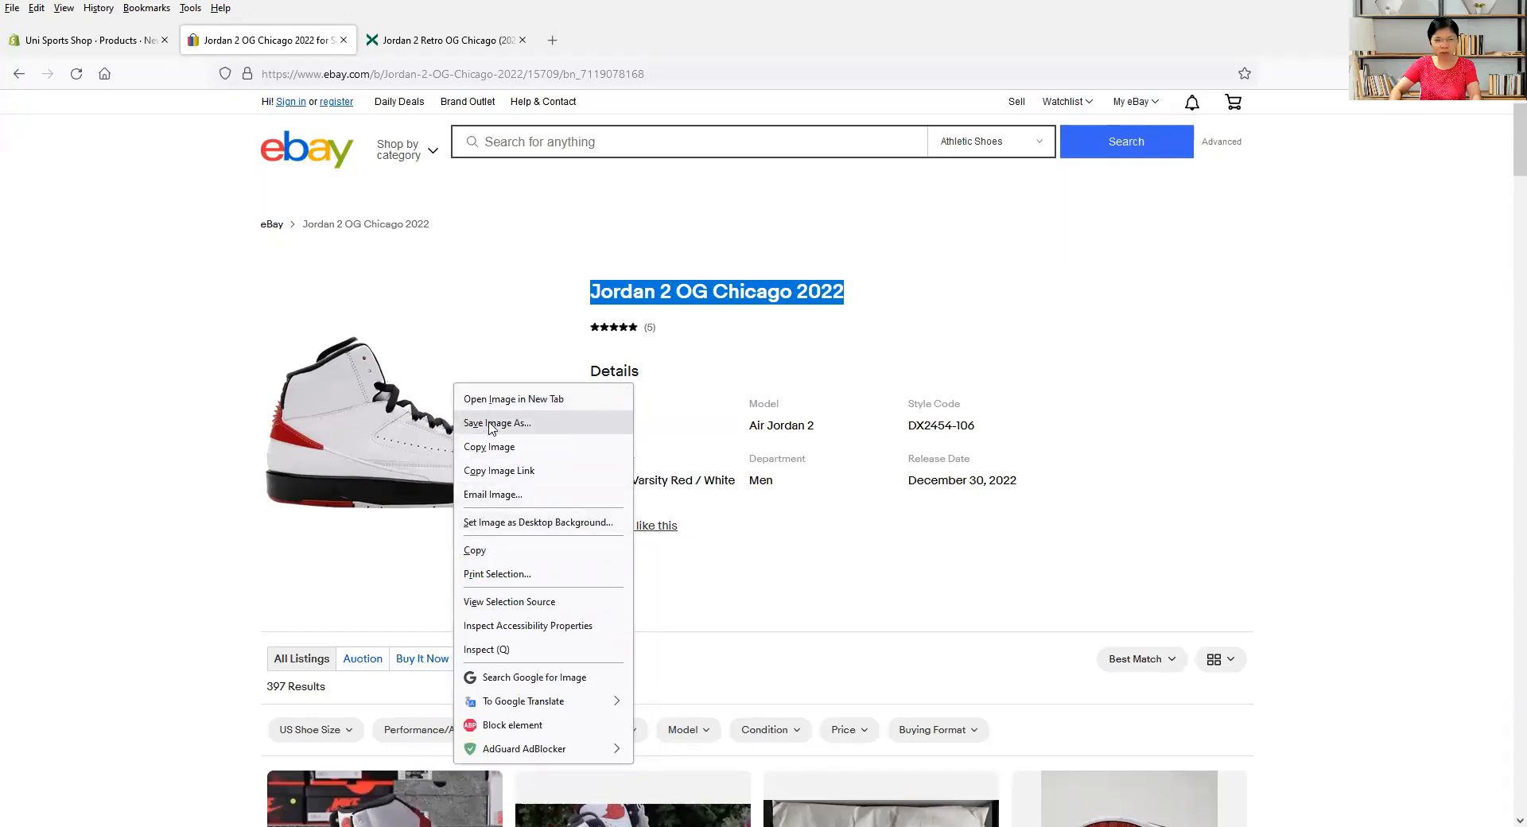
left_click(508, 299)
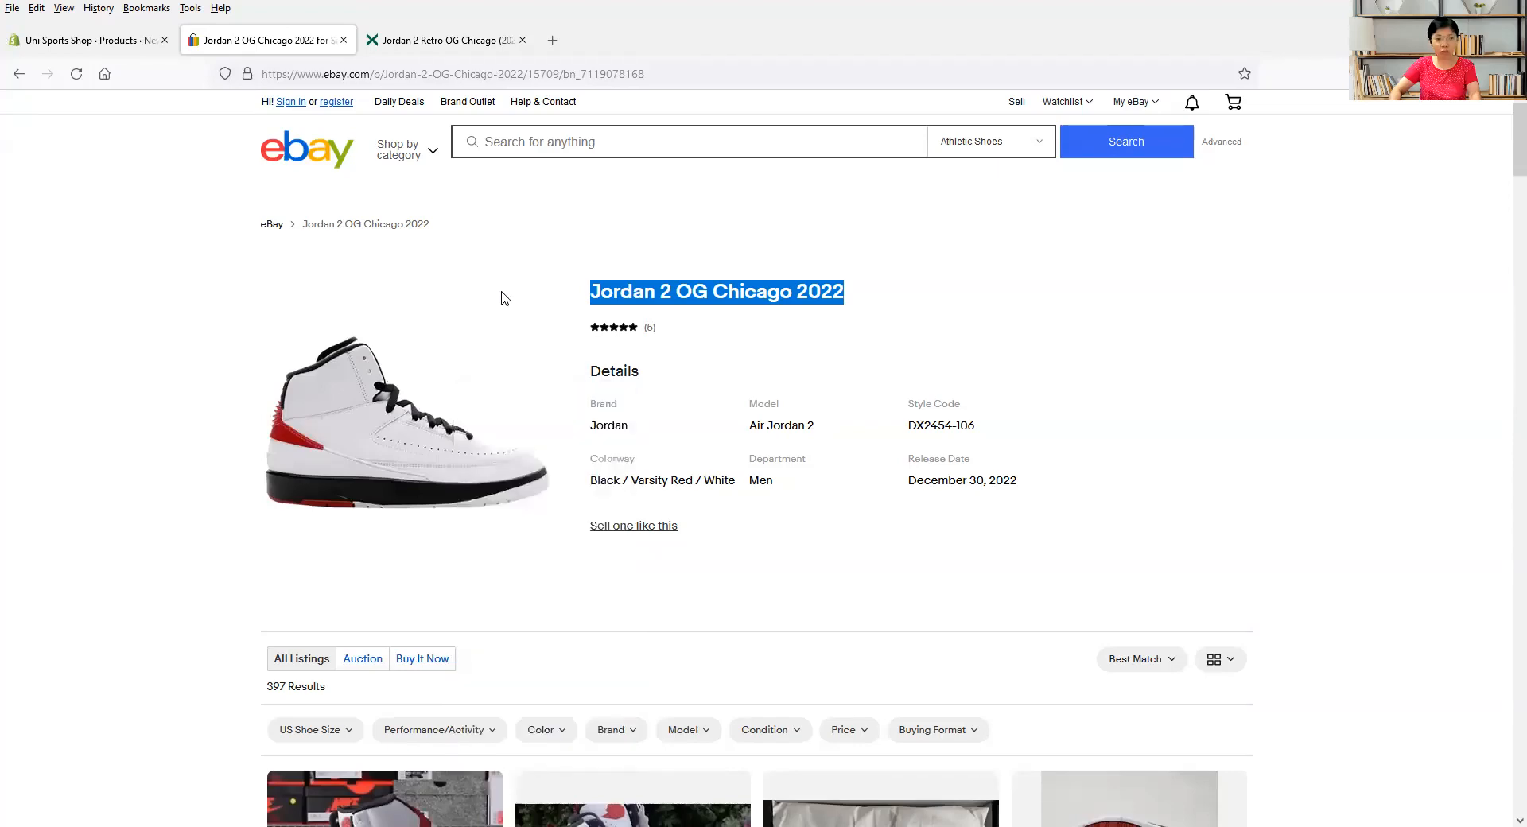
left_click(89, 40)
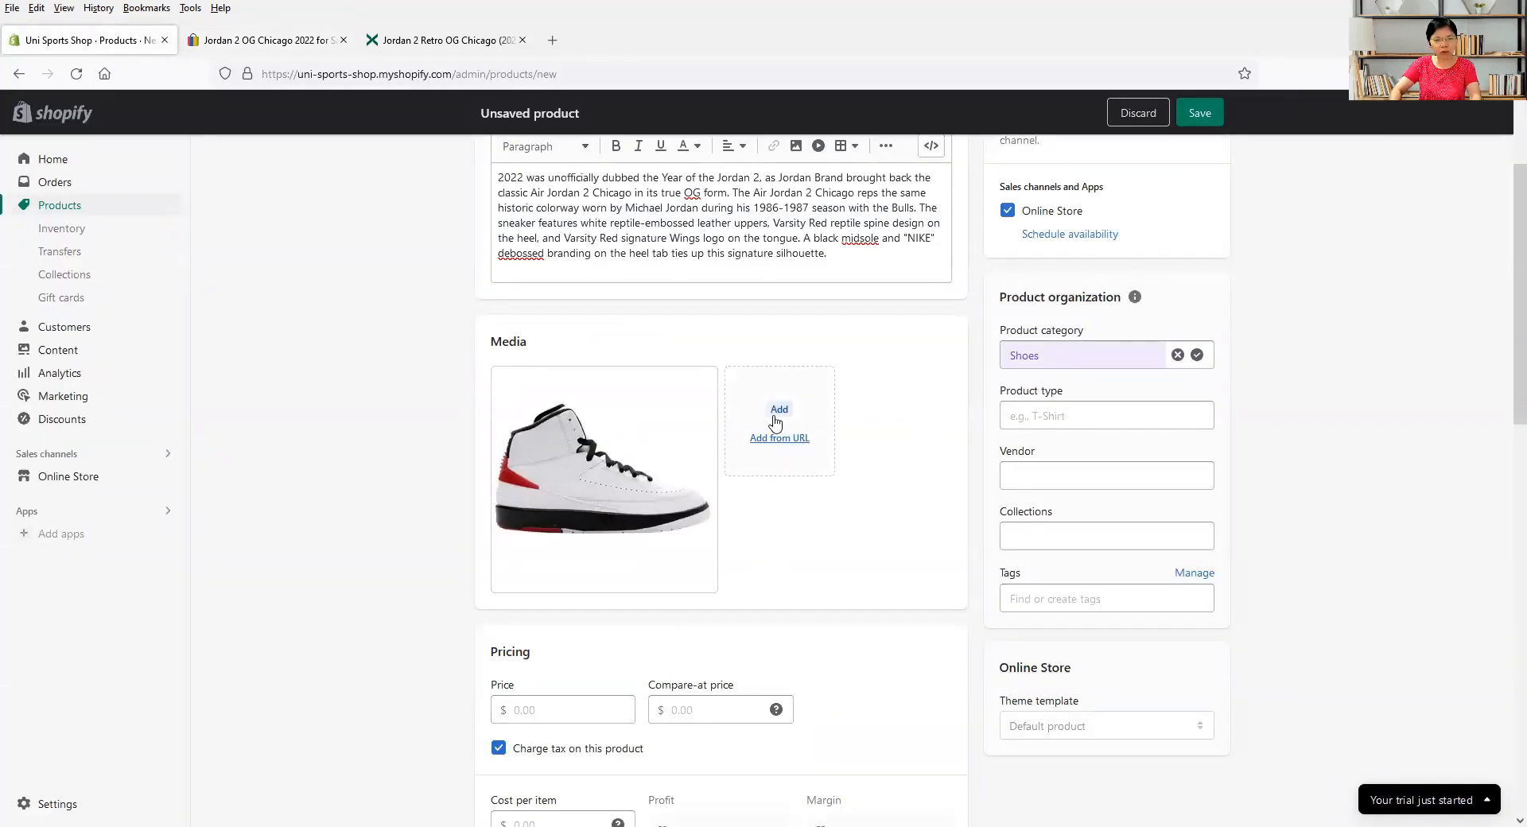
left_click(1472, 802)
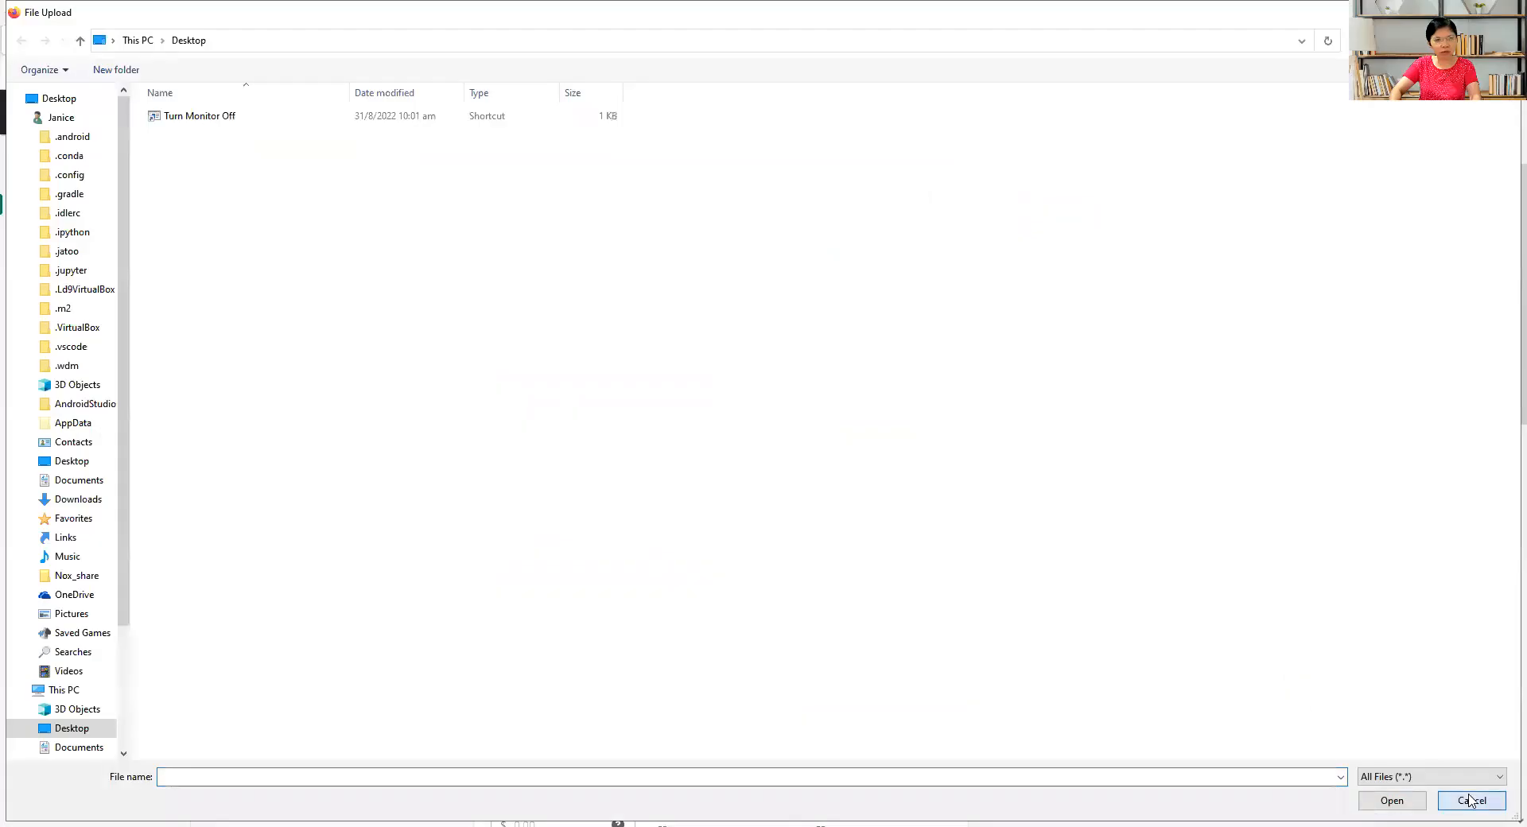
- Save the shoe photo from the eBay page as s-l640.png in the Downloads folder
left_click(263, 38)
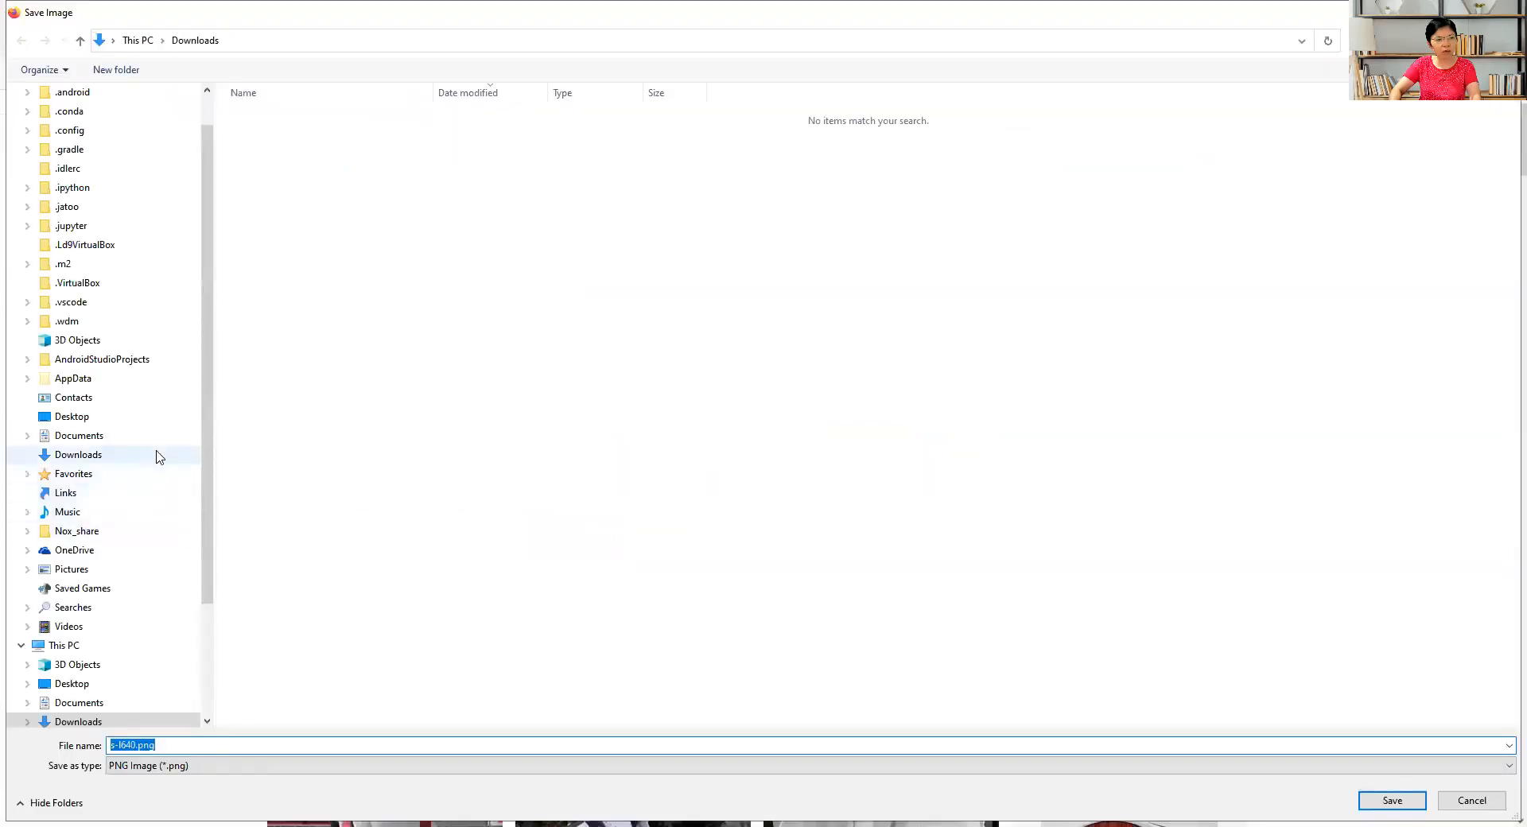
left_click(159, 456)
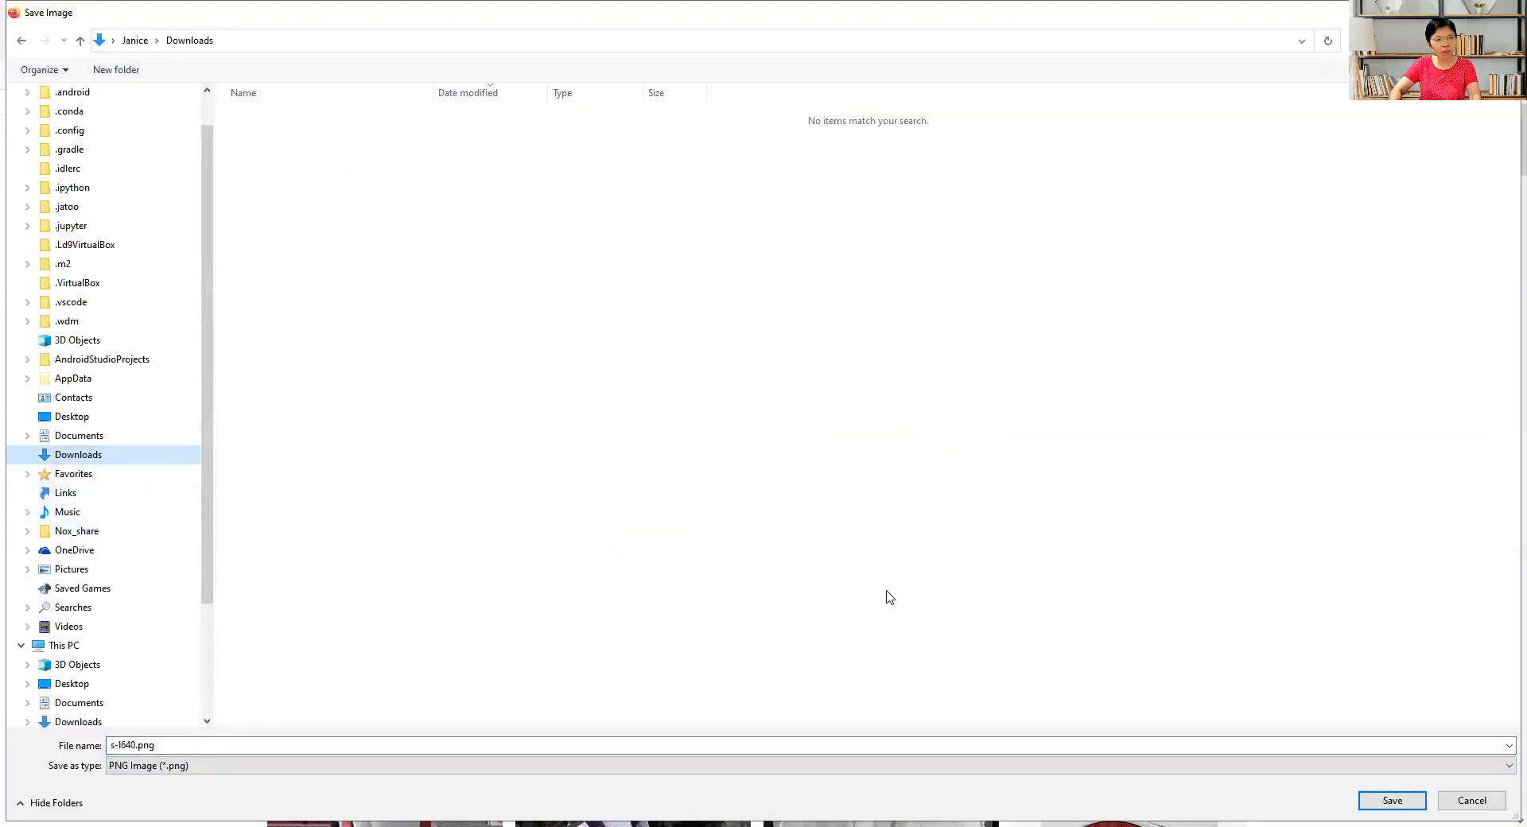
left_click(1394, 801)
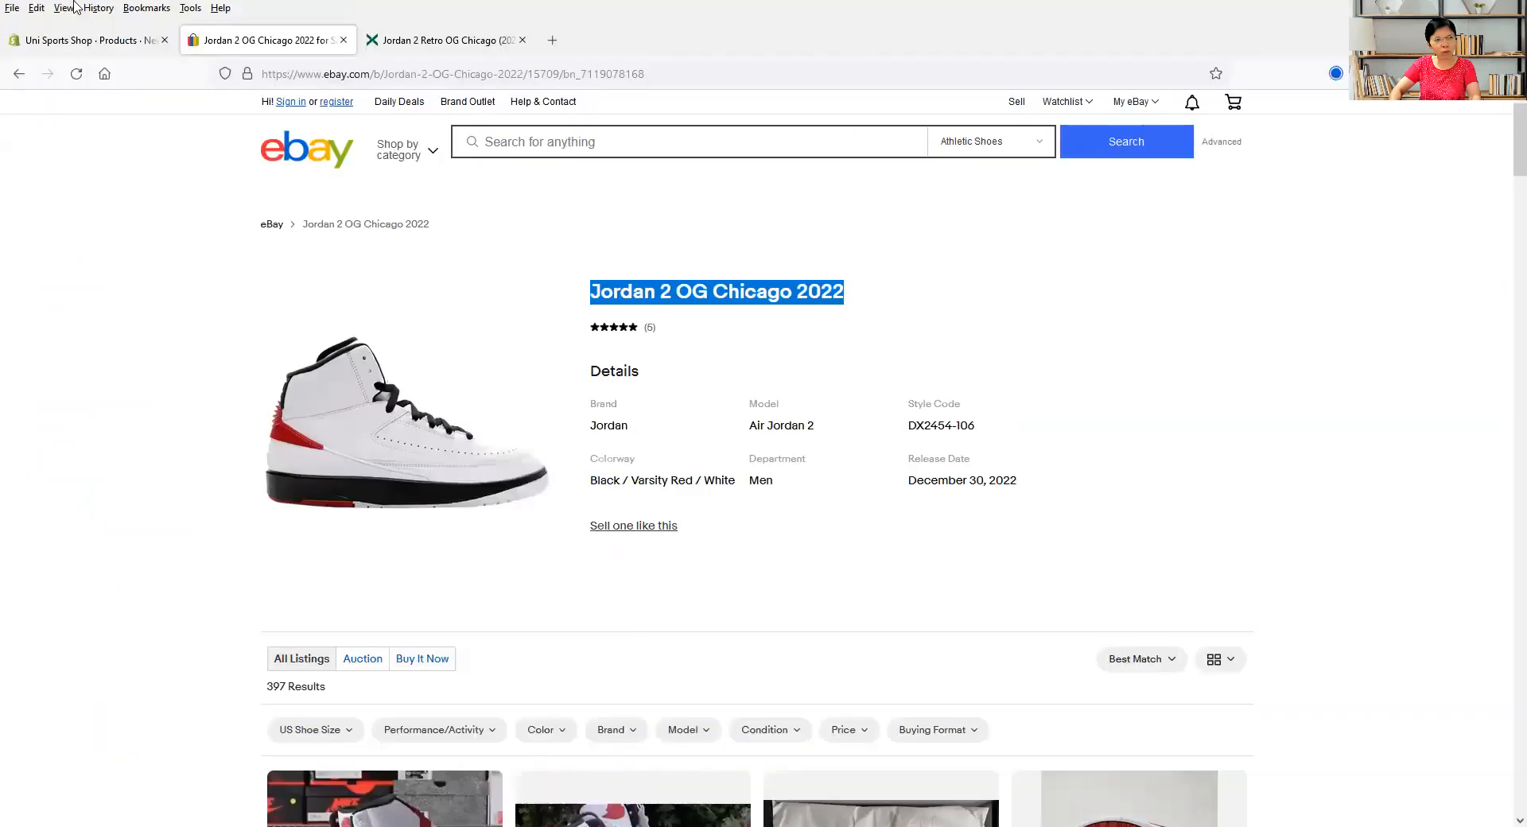
- Upload s-l640.png from the Downloads folder to the Shopify product's media
left_click(88, 39)
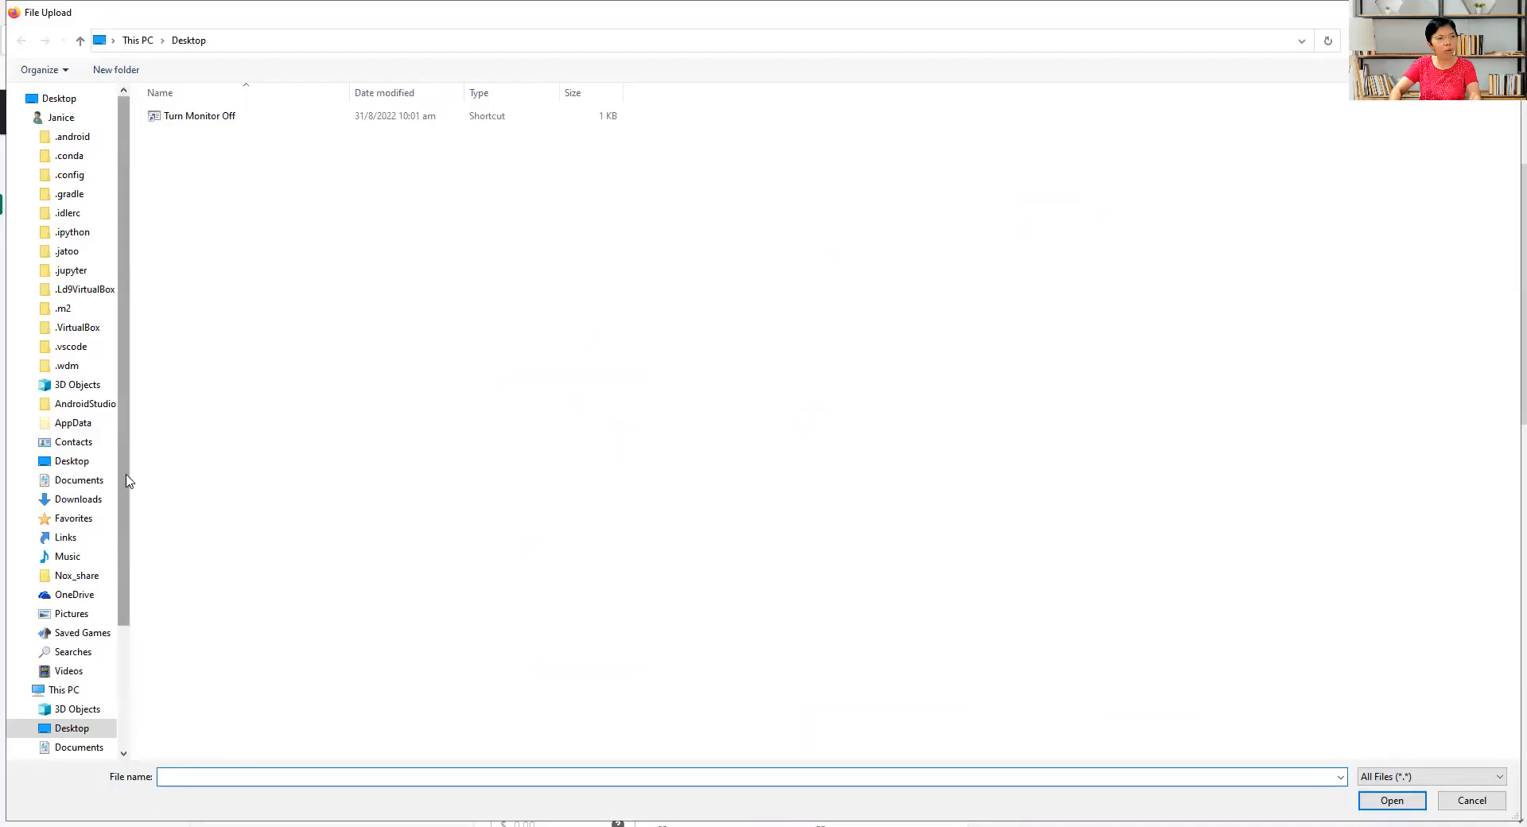
left_click(78, 499)
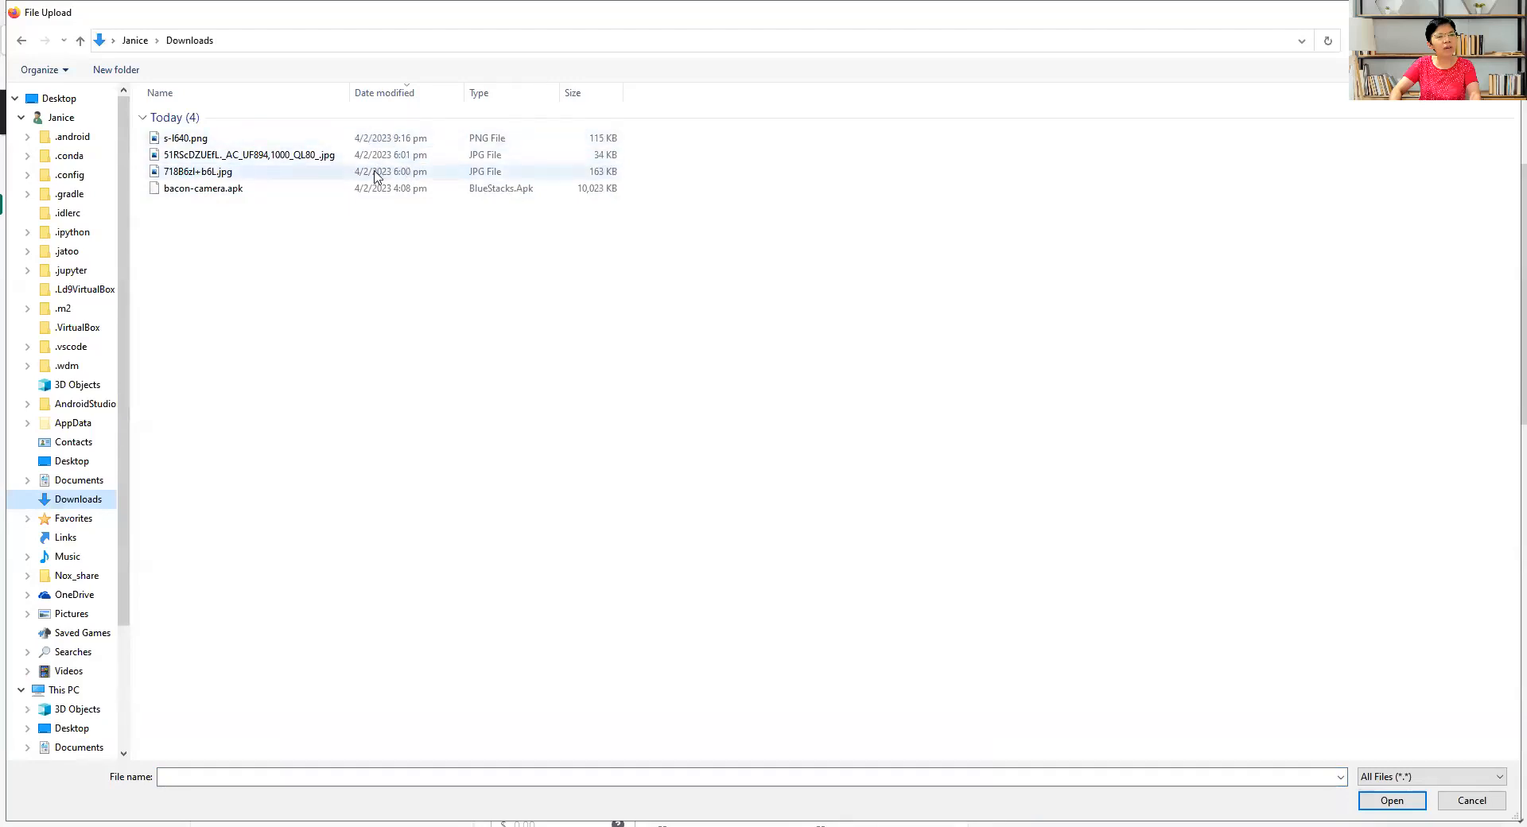
left_click(382, 139)
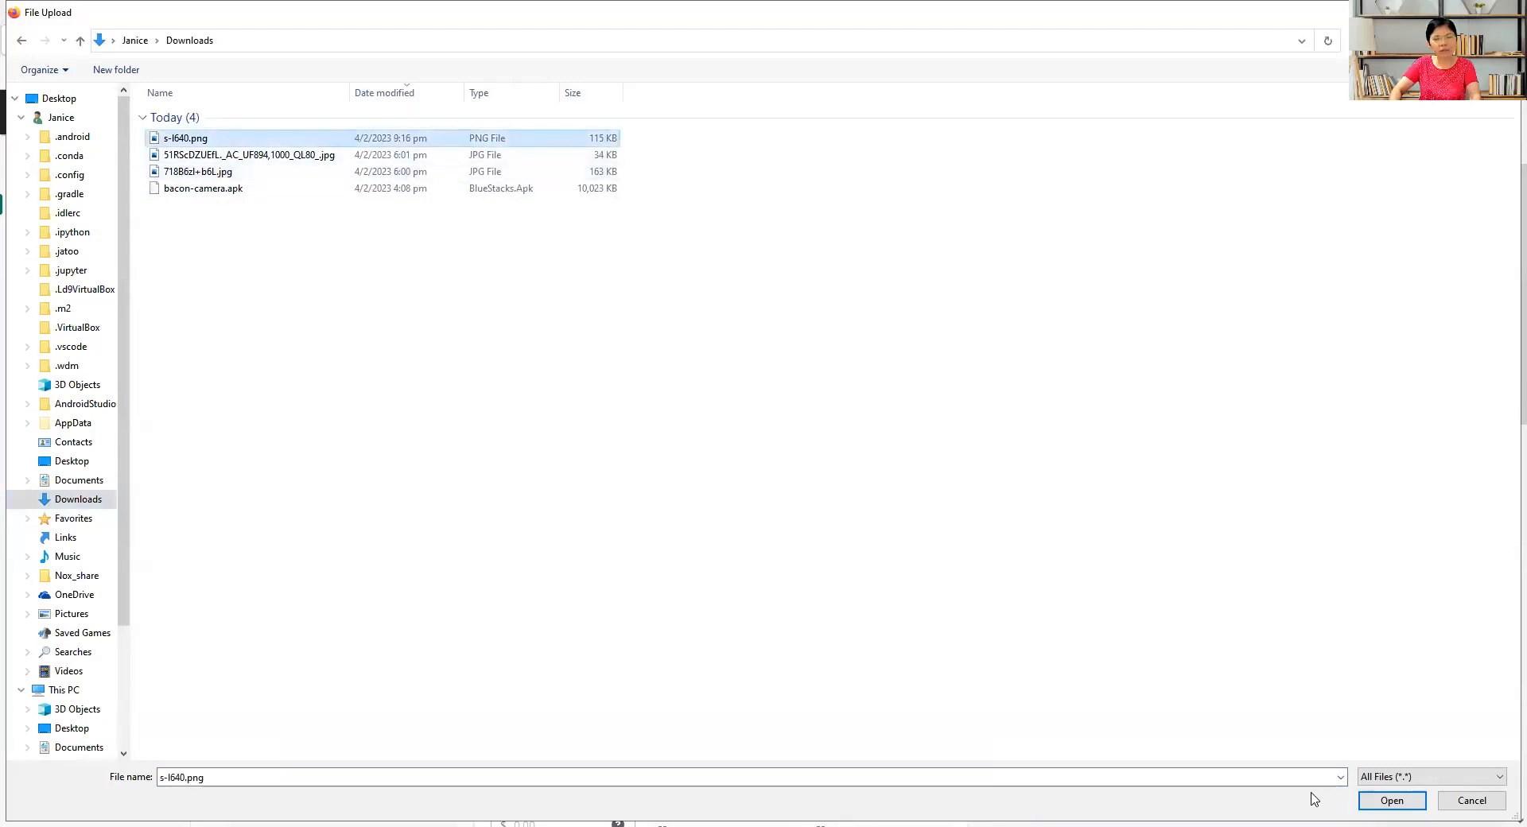
left_click(1390, 801)
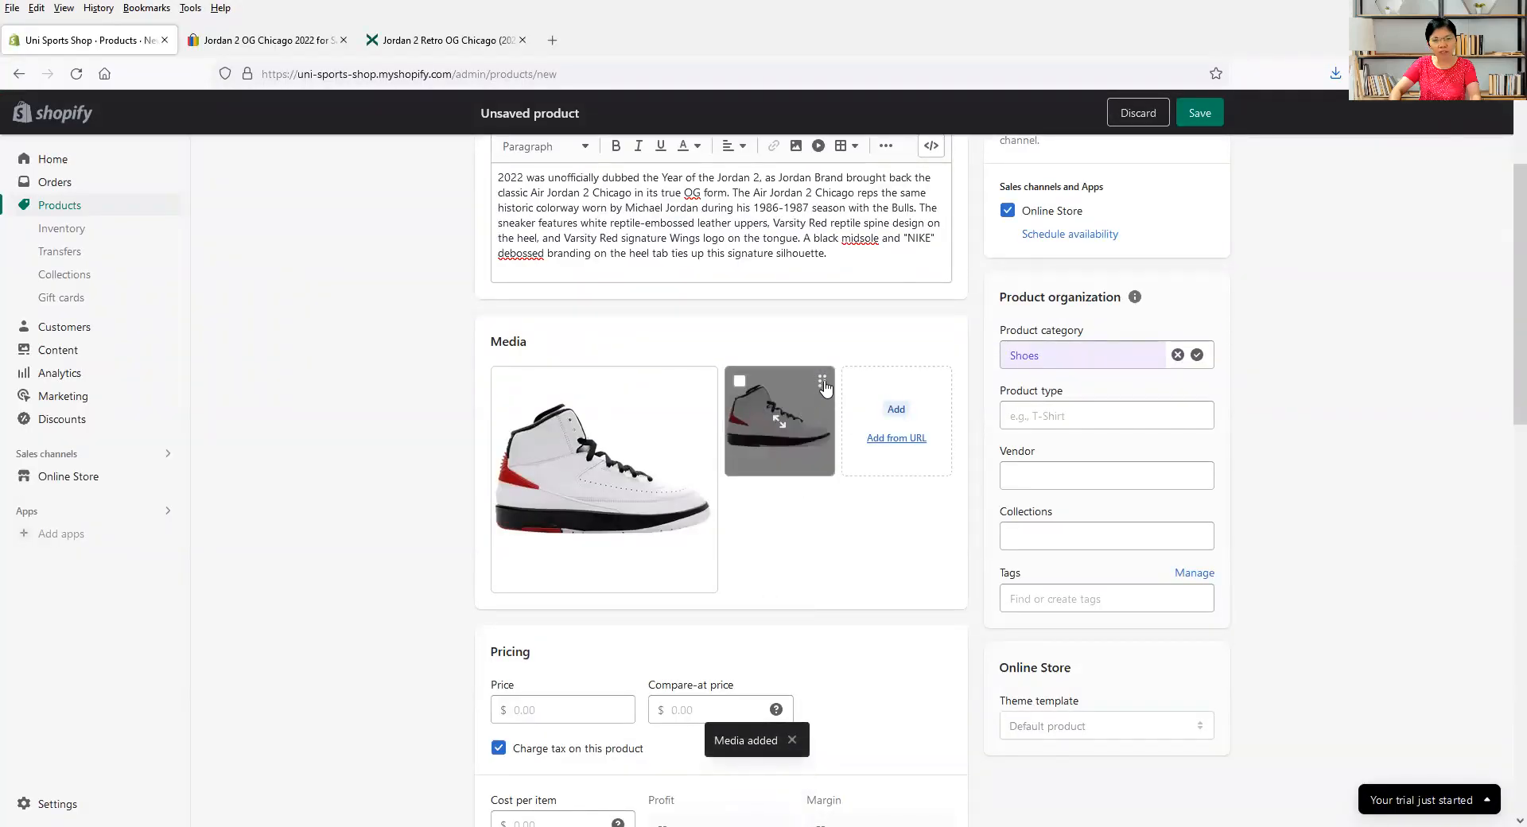
- Delete the second, duplicate shoe image from the product's media
left_click(739, 381)
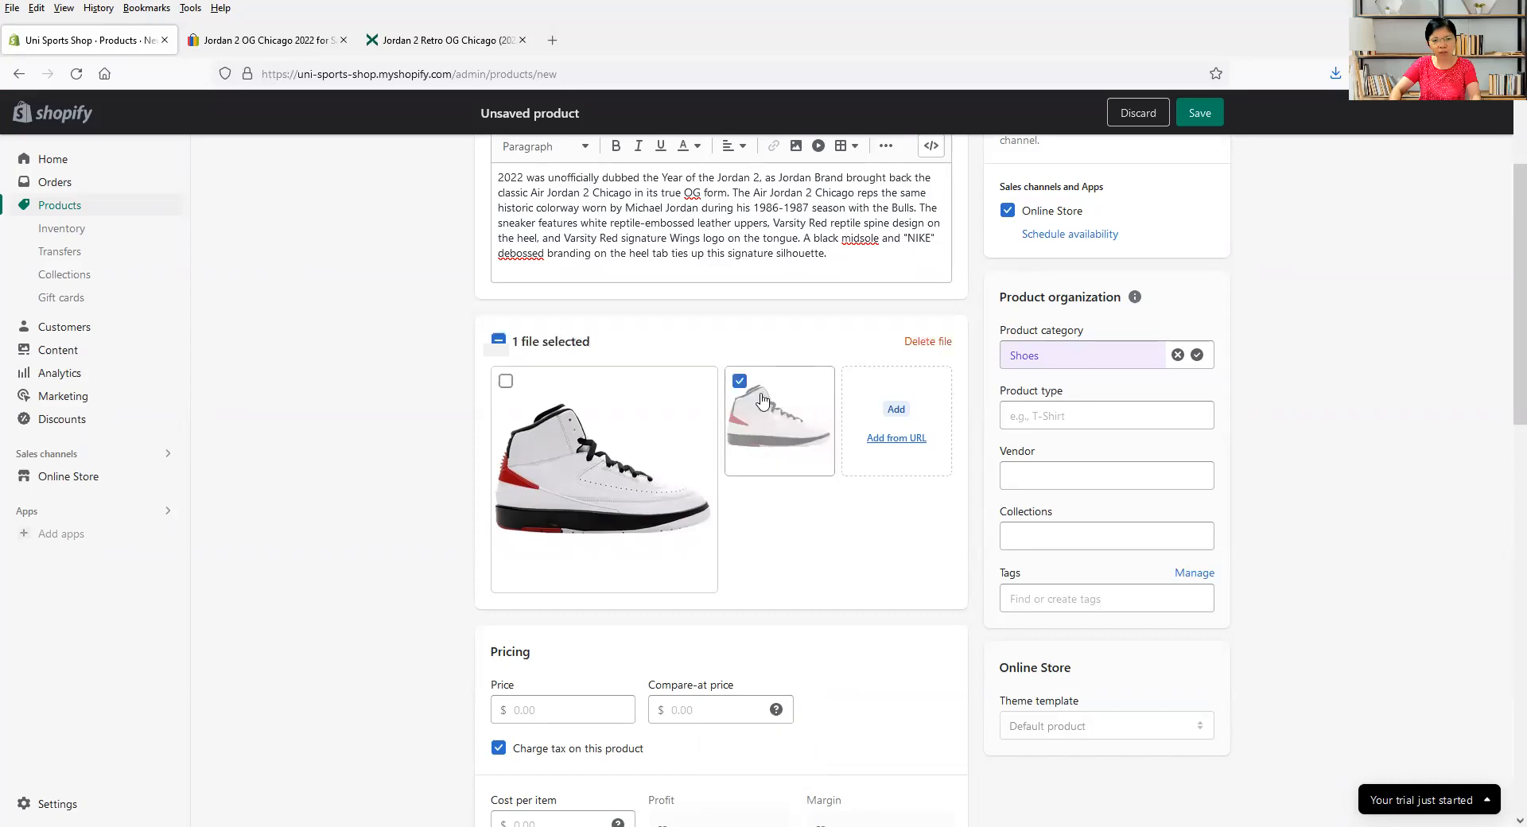
left_click(927, 342)
left_click(970, 517)
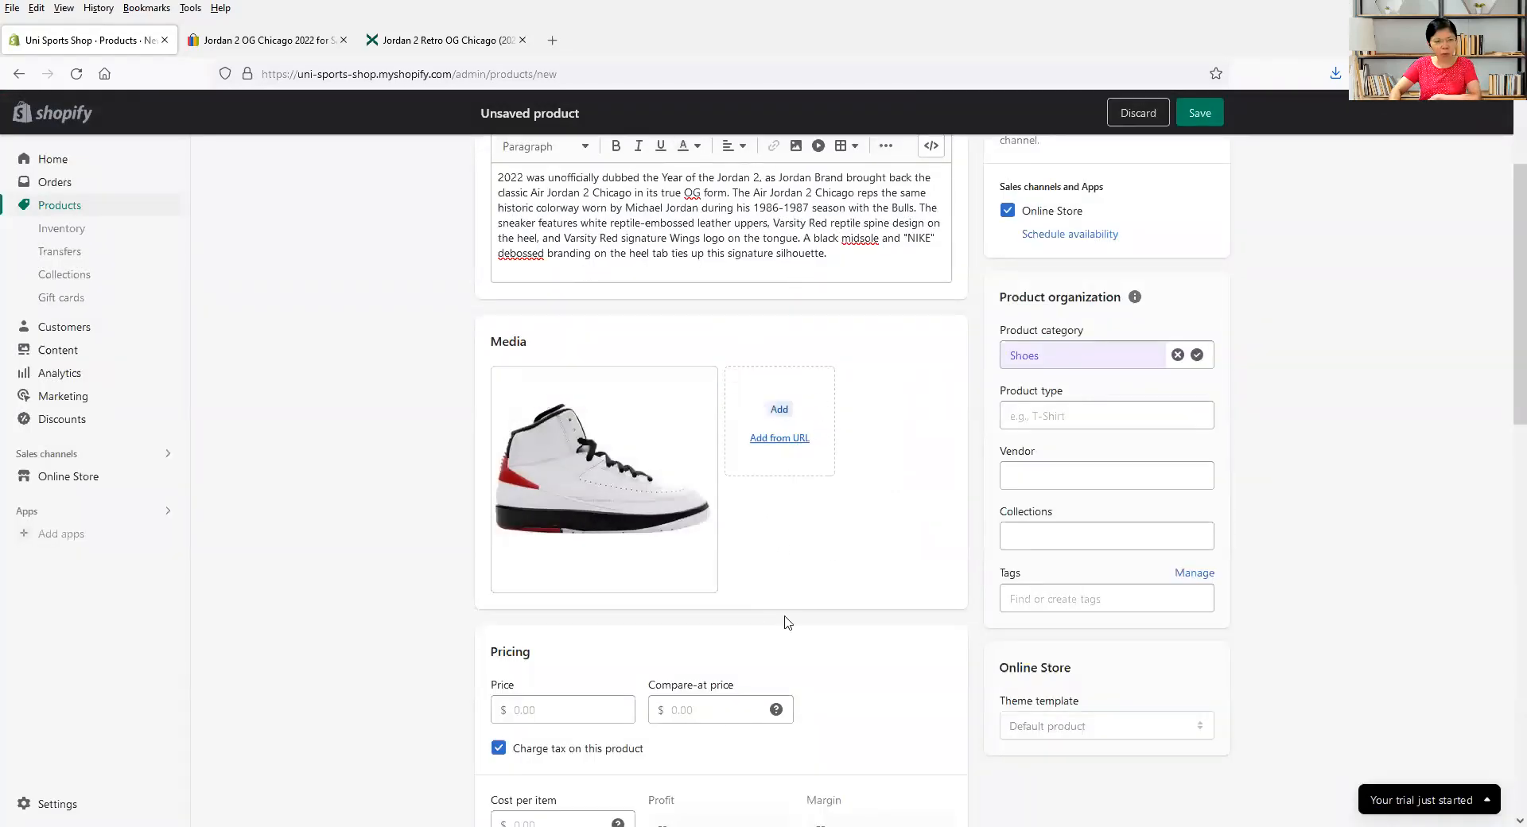
- Check the eBay and StockX pages of the Jordan 2 OG Chicago 2022 for its selling price
scroll(787, 622, "down", 2)
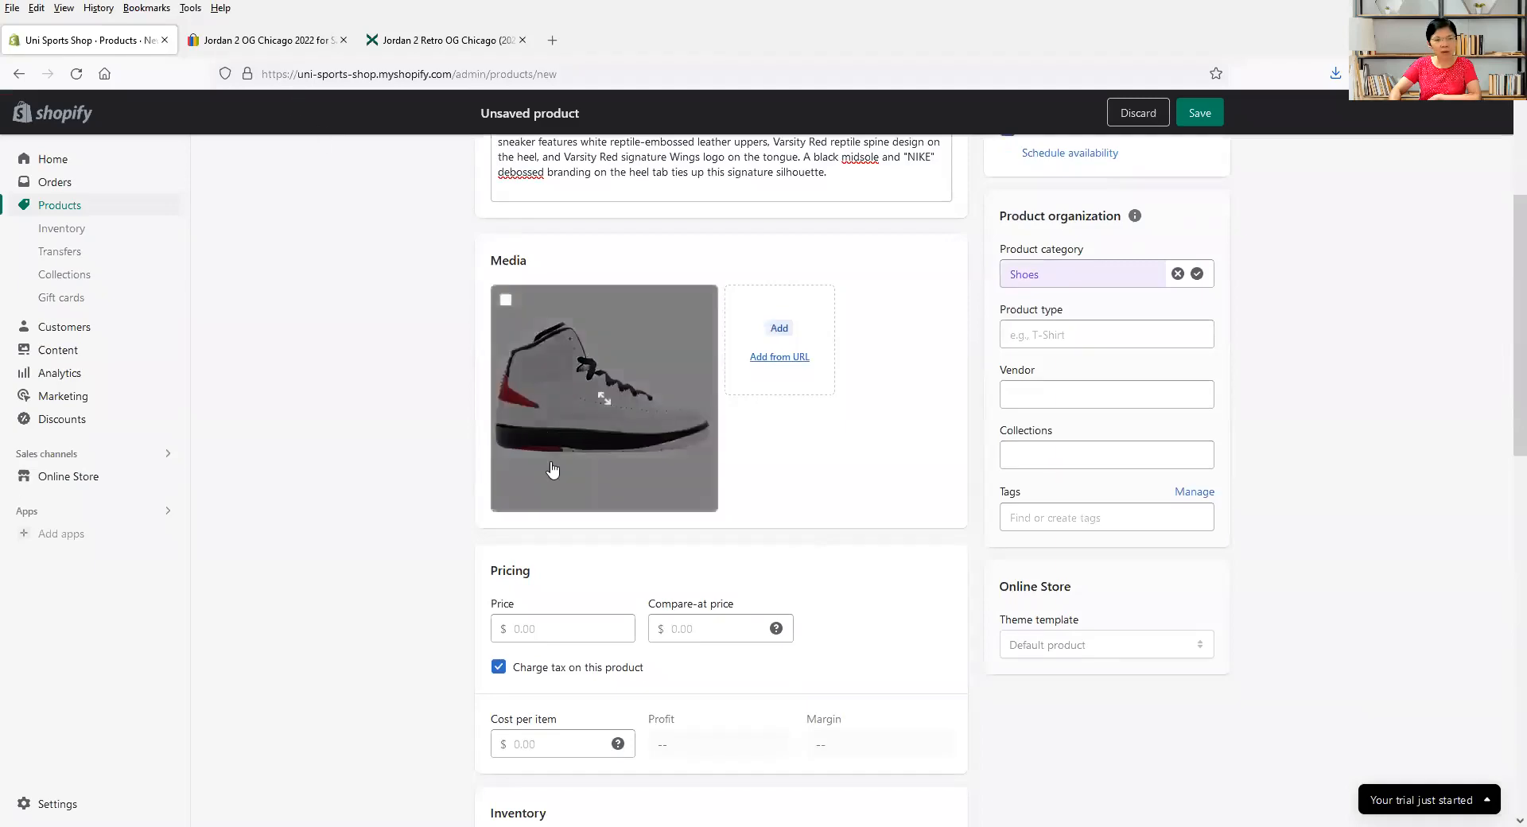
scroll(552, 512, "down", 2)
left_click(301, 45)
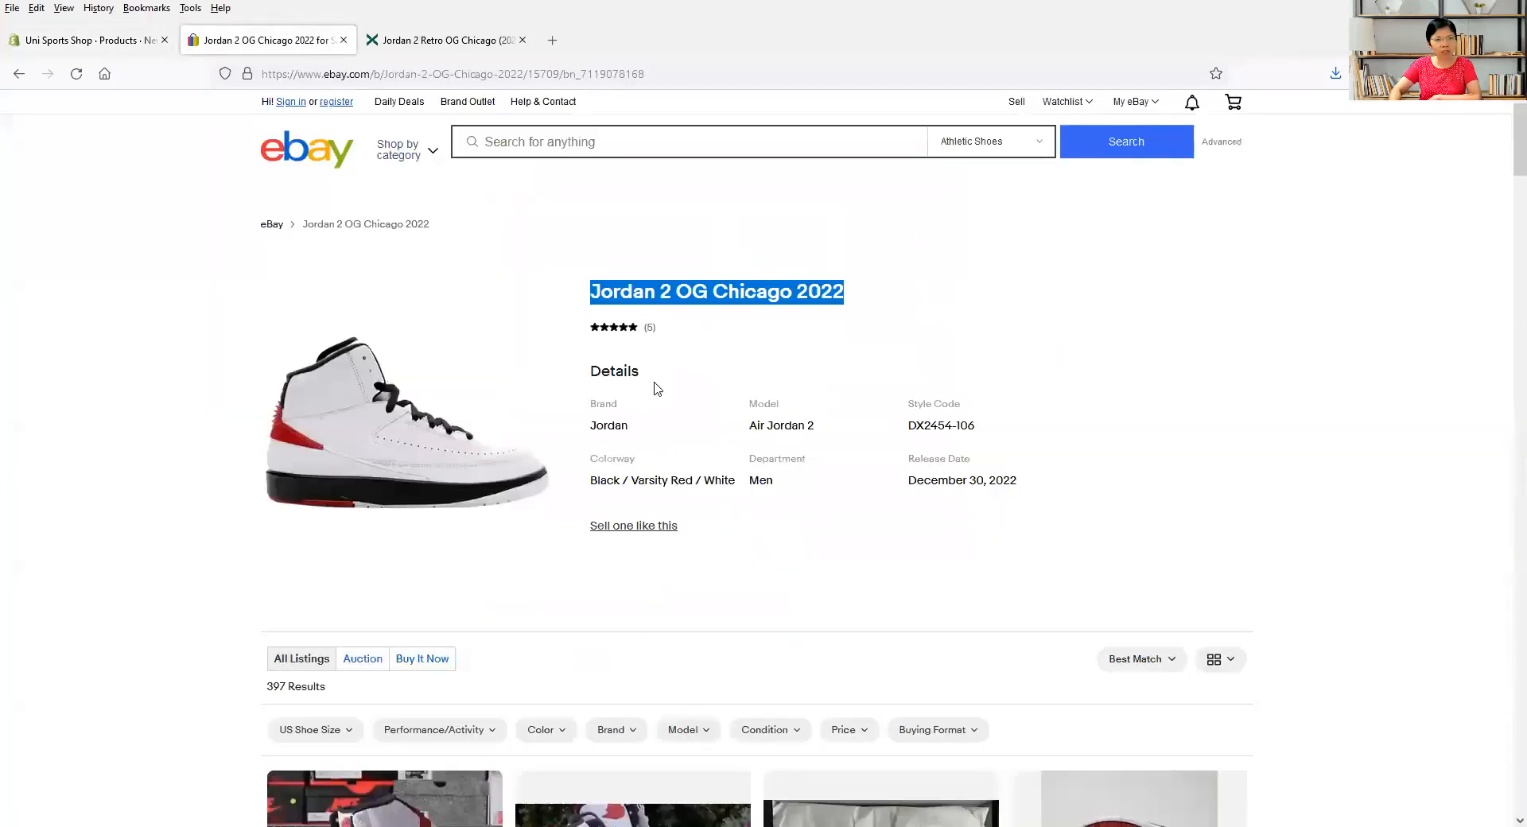
left_click(791, 584)
scroll(703, 558, "down", 5)
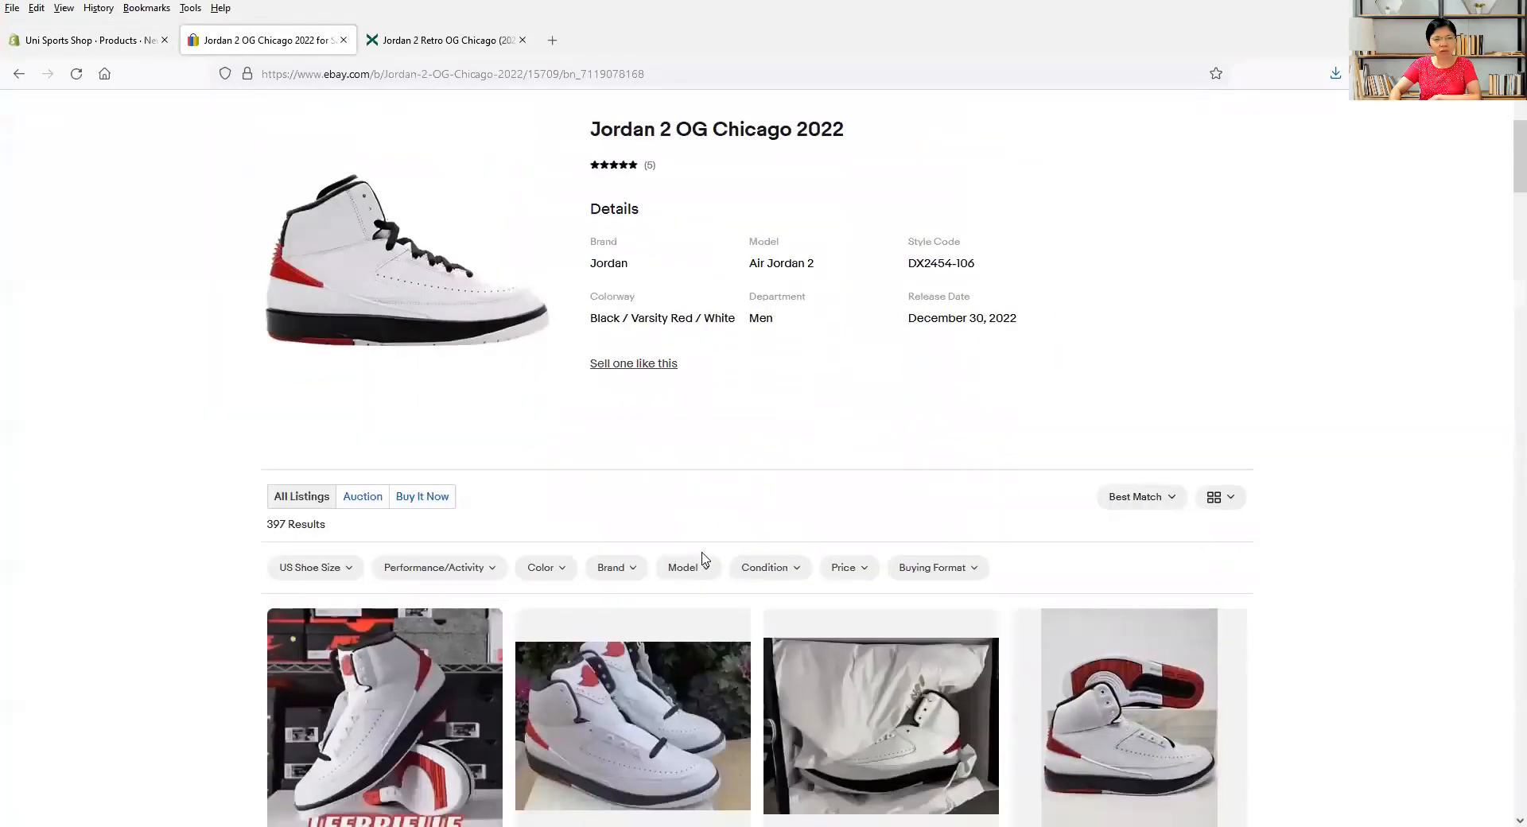
scroll(703, 558, "up", 5)
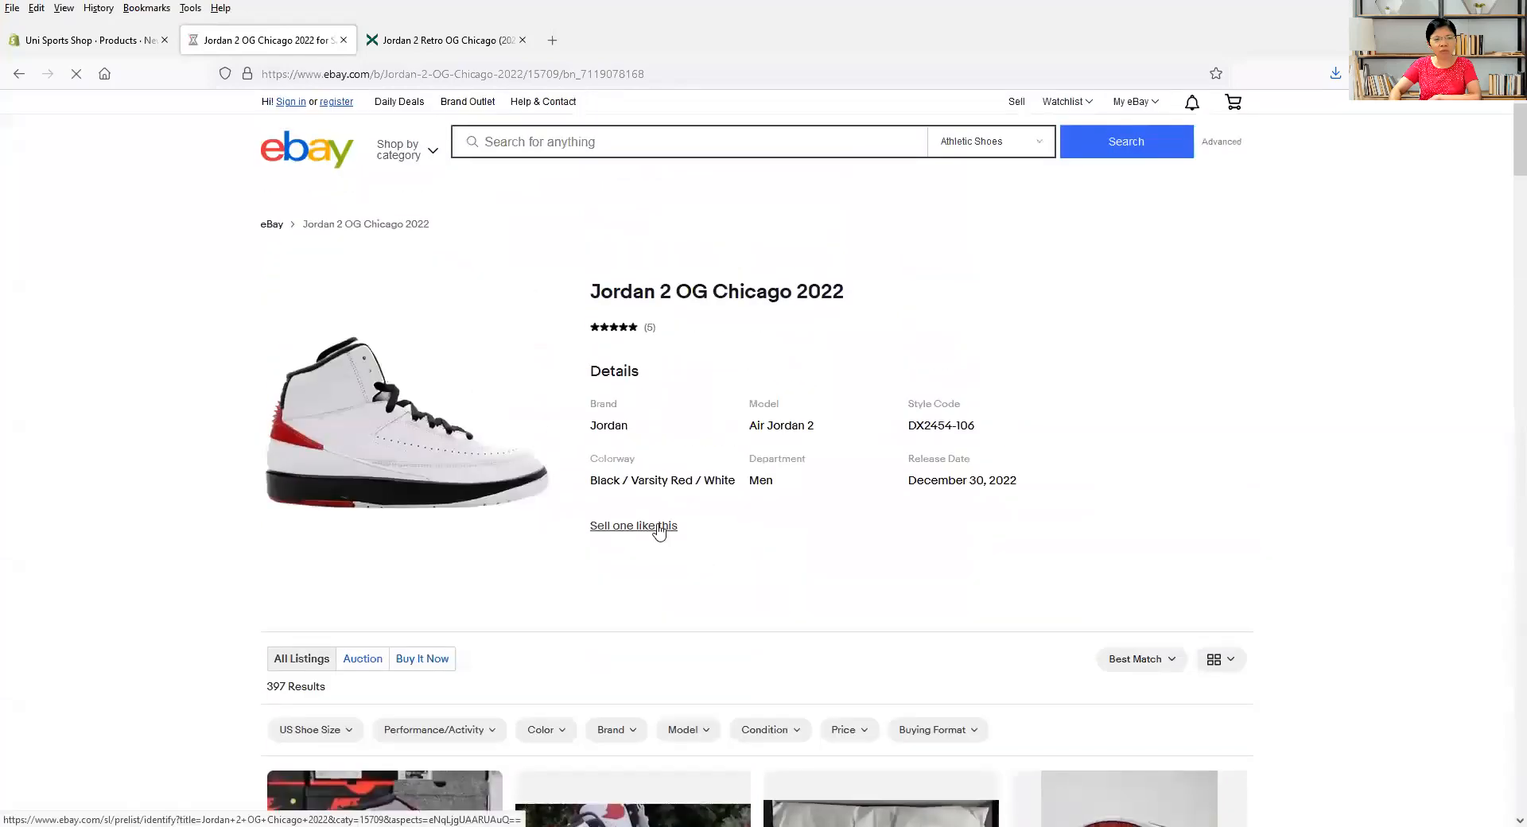
left_click(658, 529)
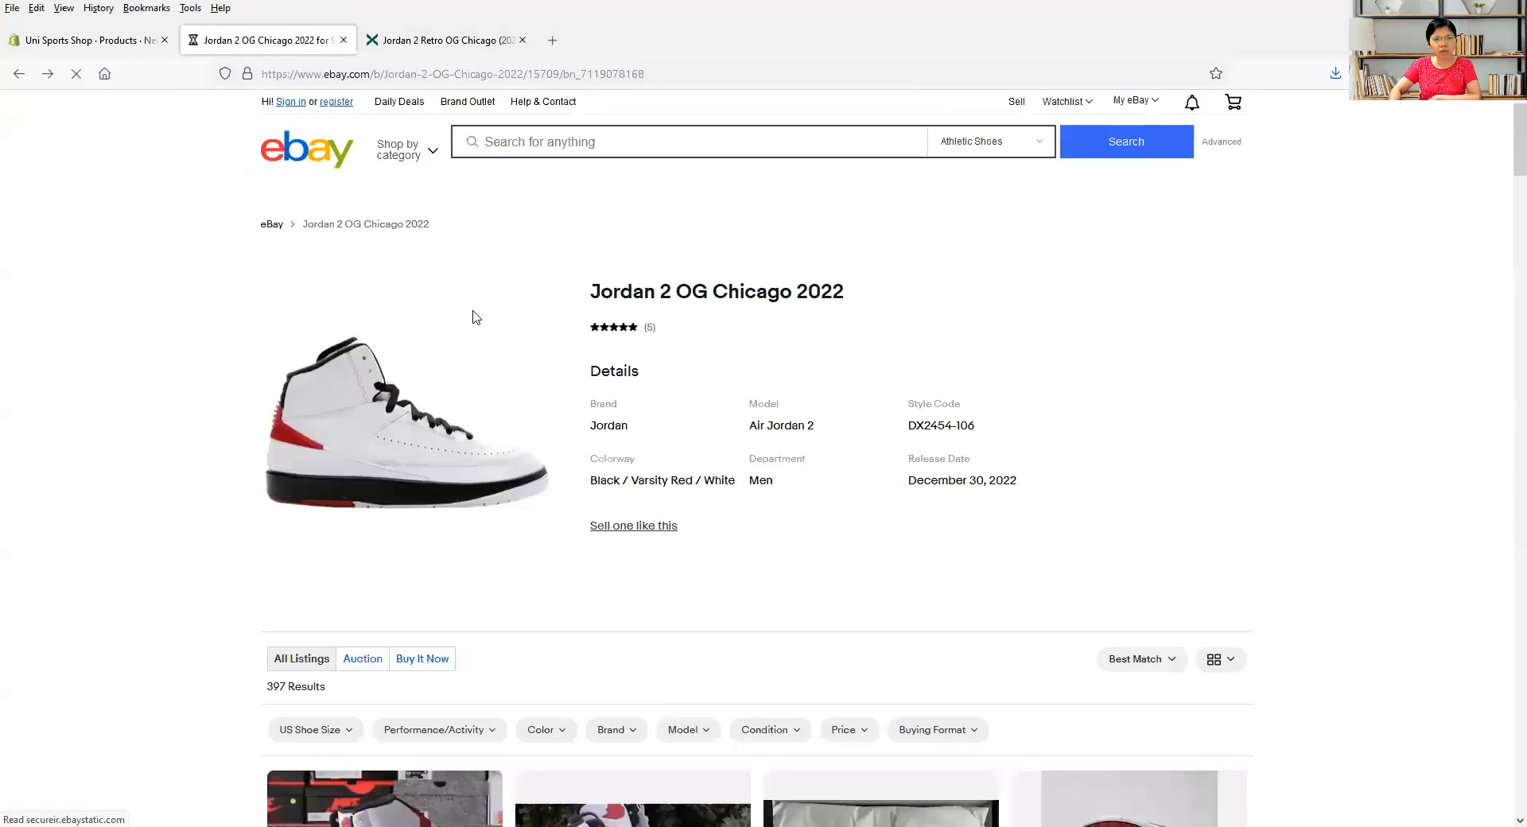
scroll(473, 317, "down", 5)
scroll(472, 317, "up", 5)
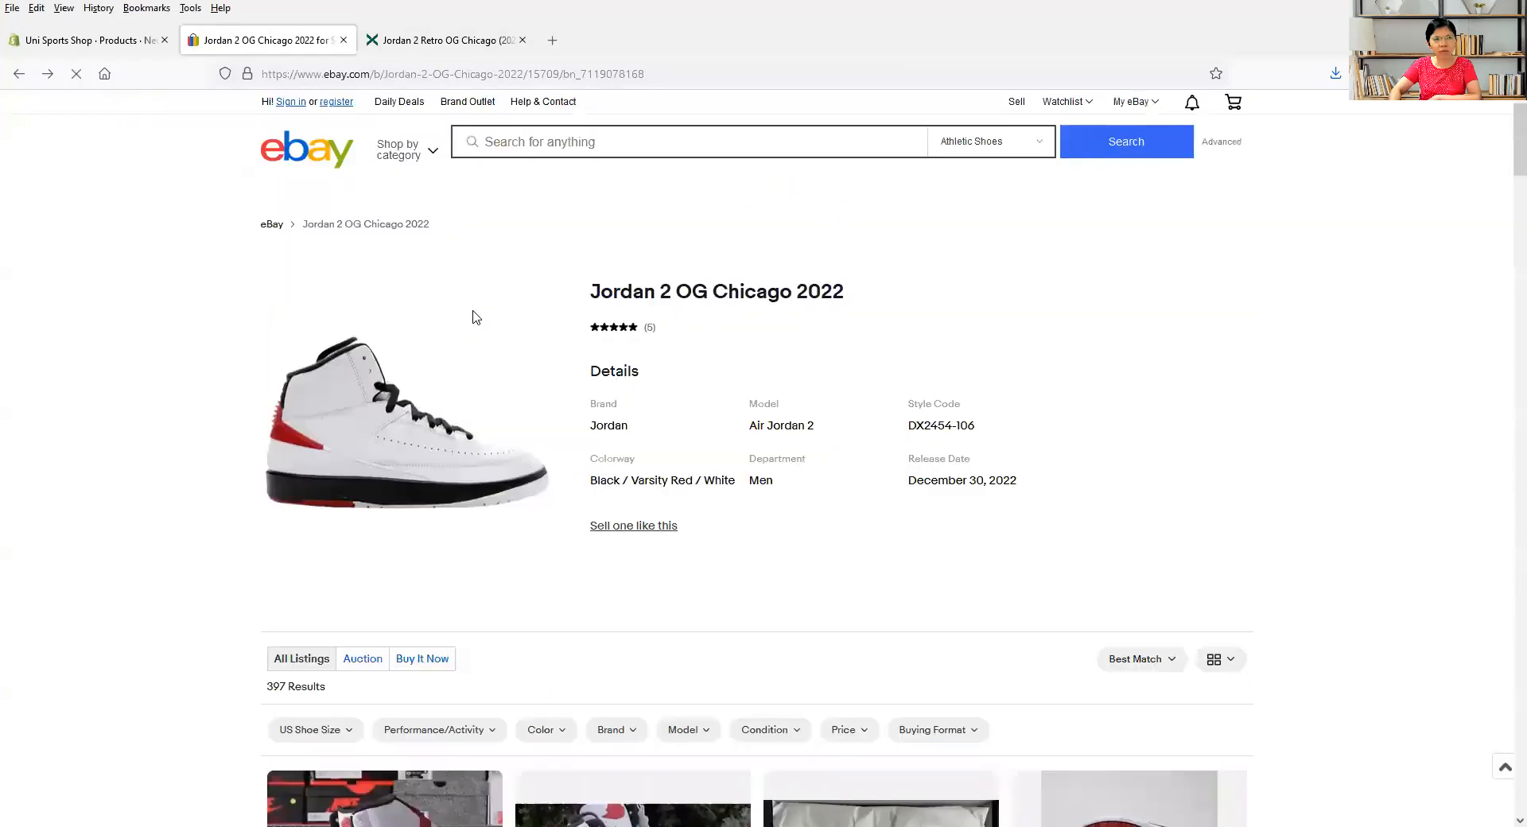
left_click(452, 44)
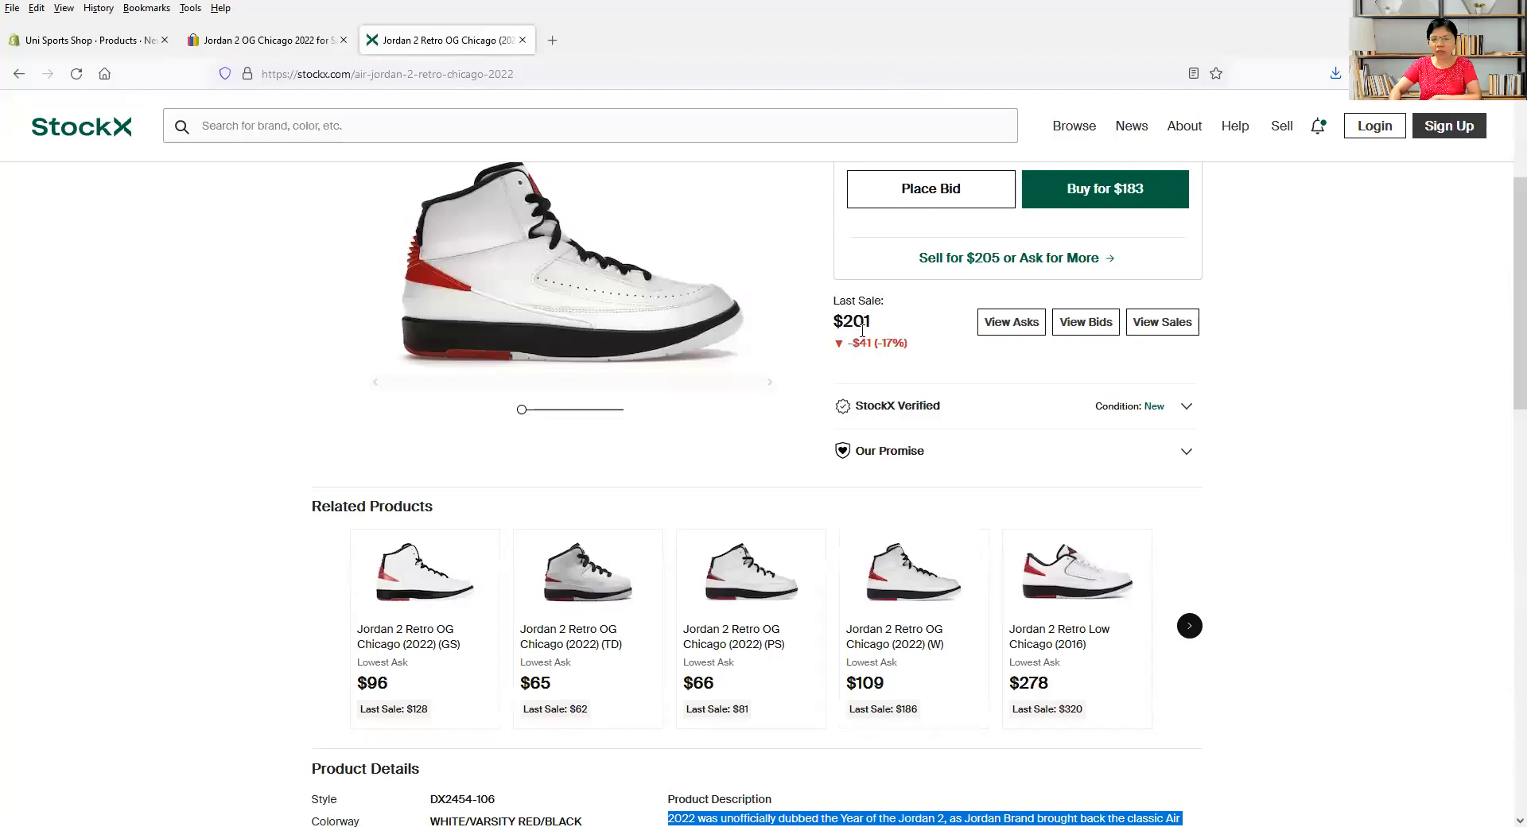
- Return to the Shopify product and set its price to $200 and its compare-at price to $100
left_click(96, 41)
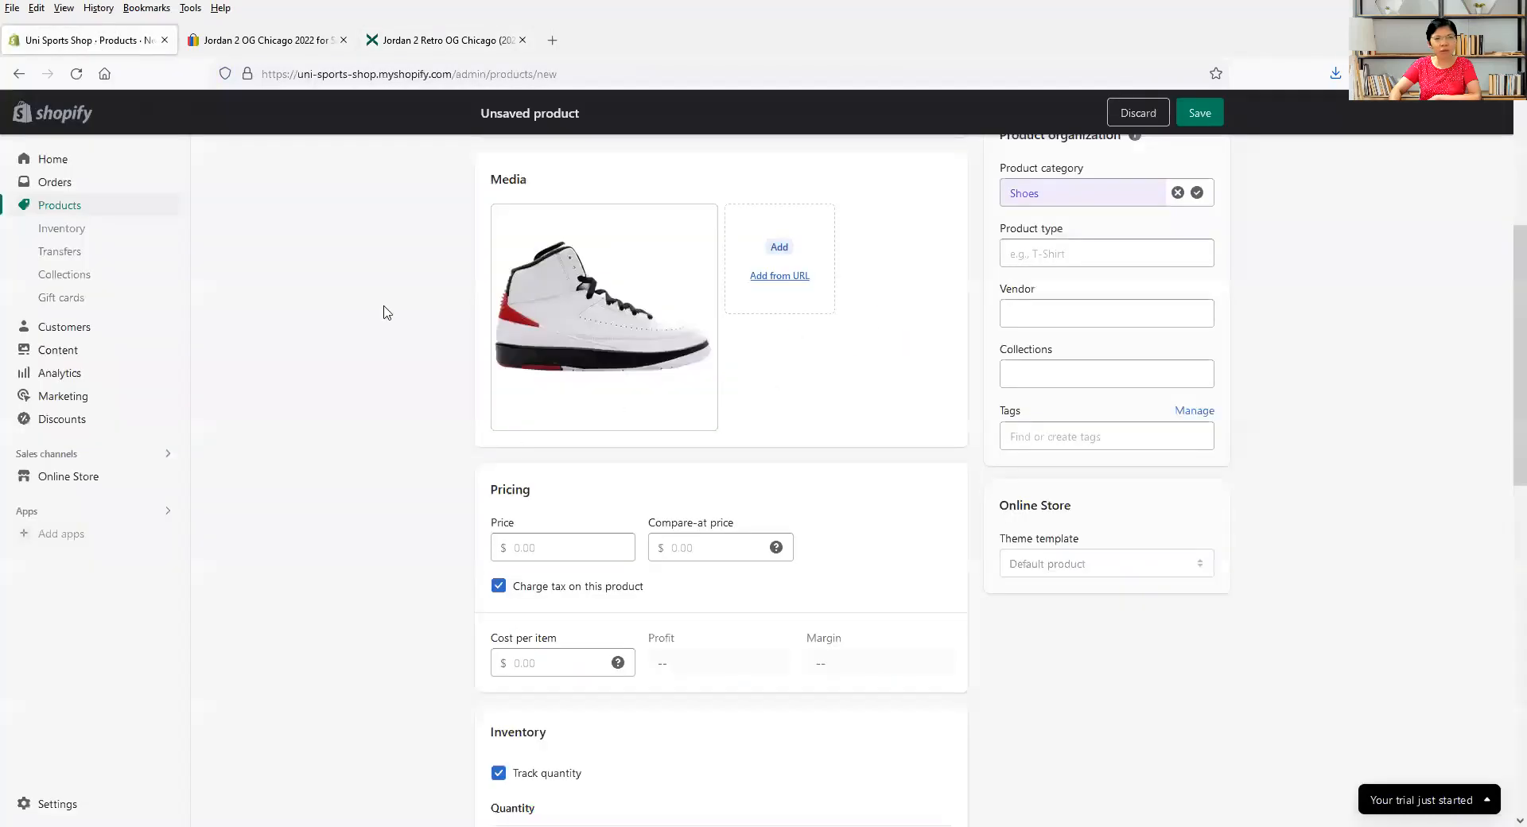
left_click(560, 543)
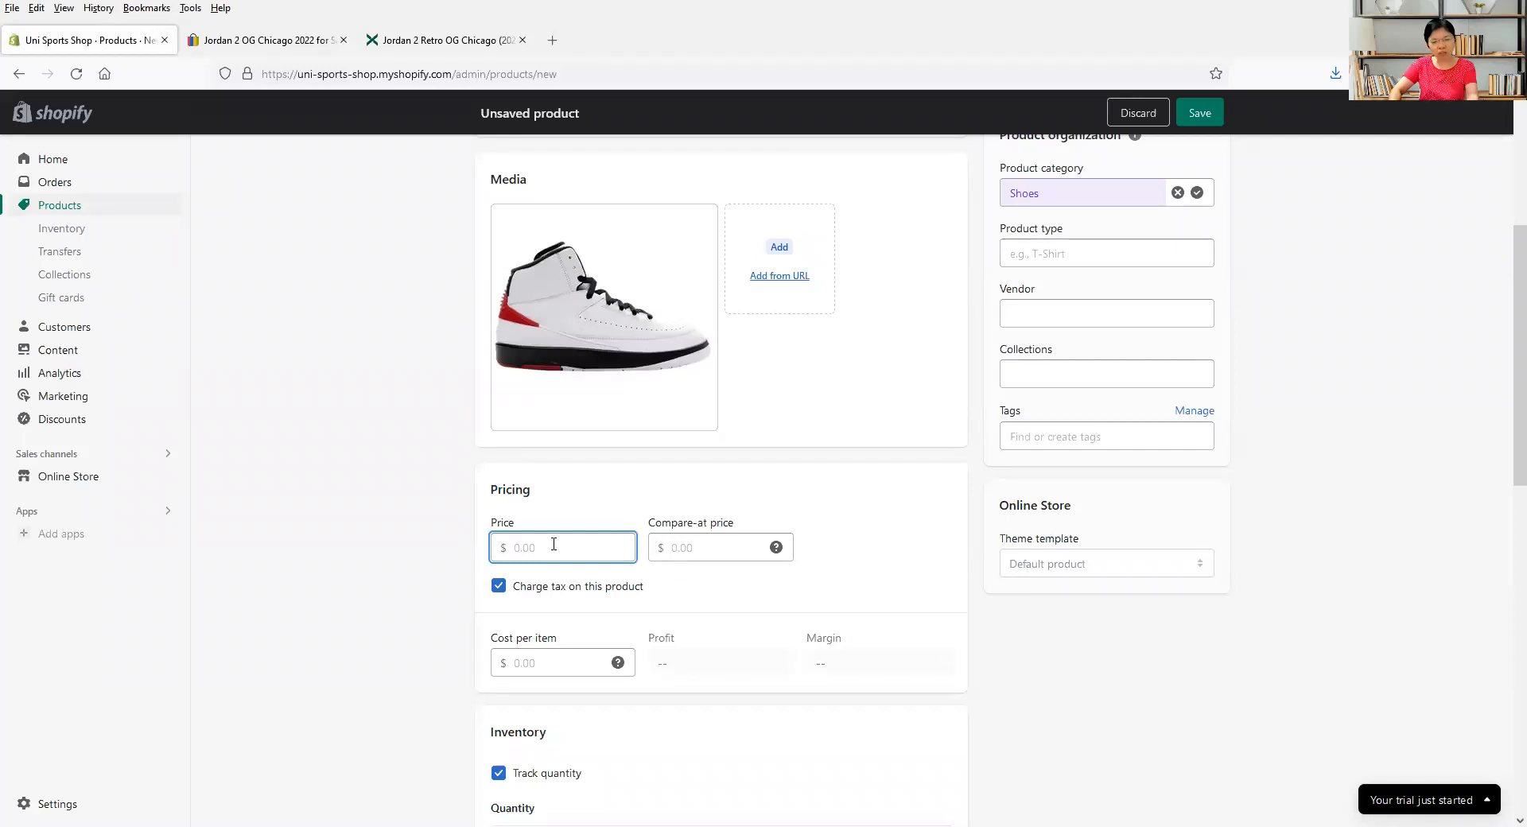
type("200")
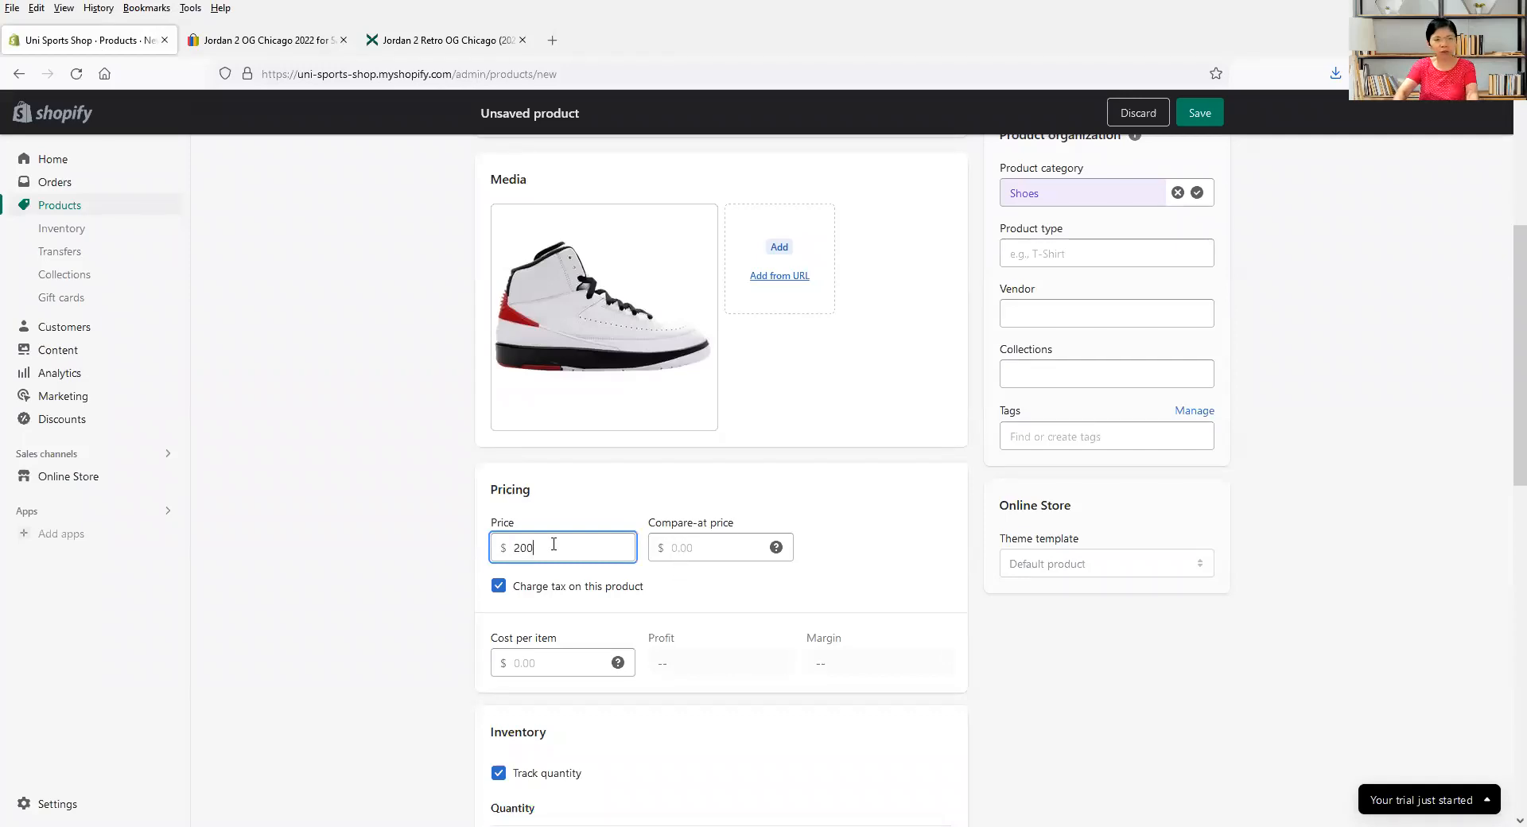
left_click(684, 549)
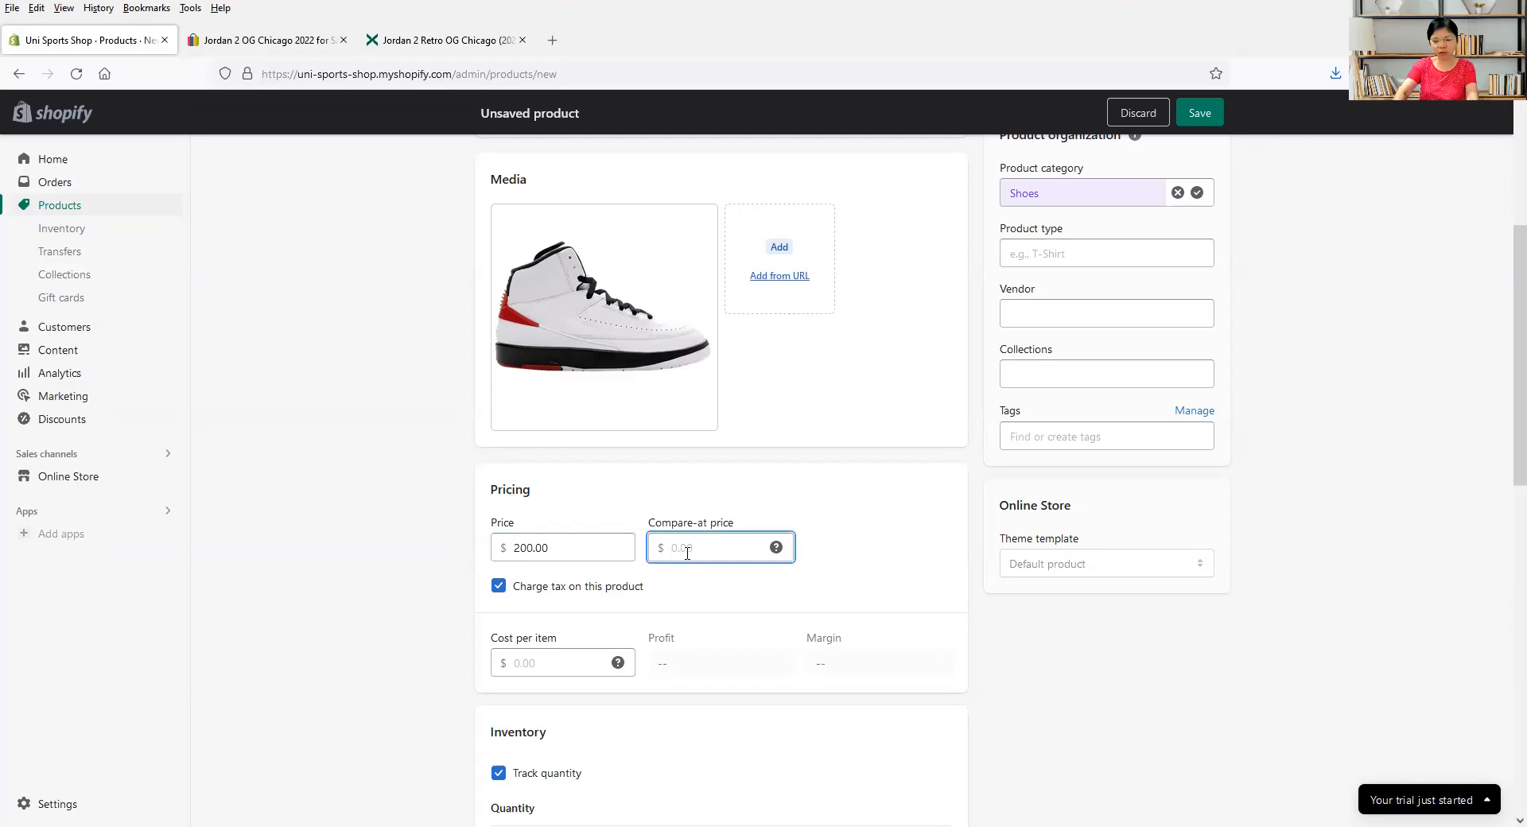
type("100")
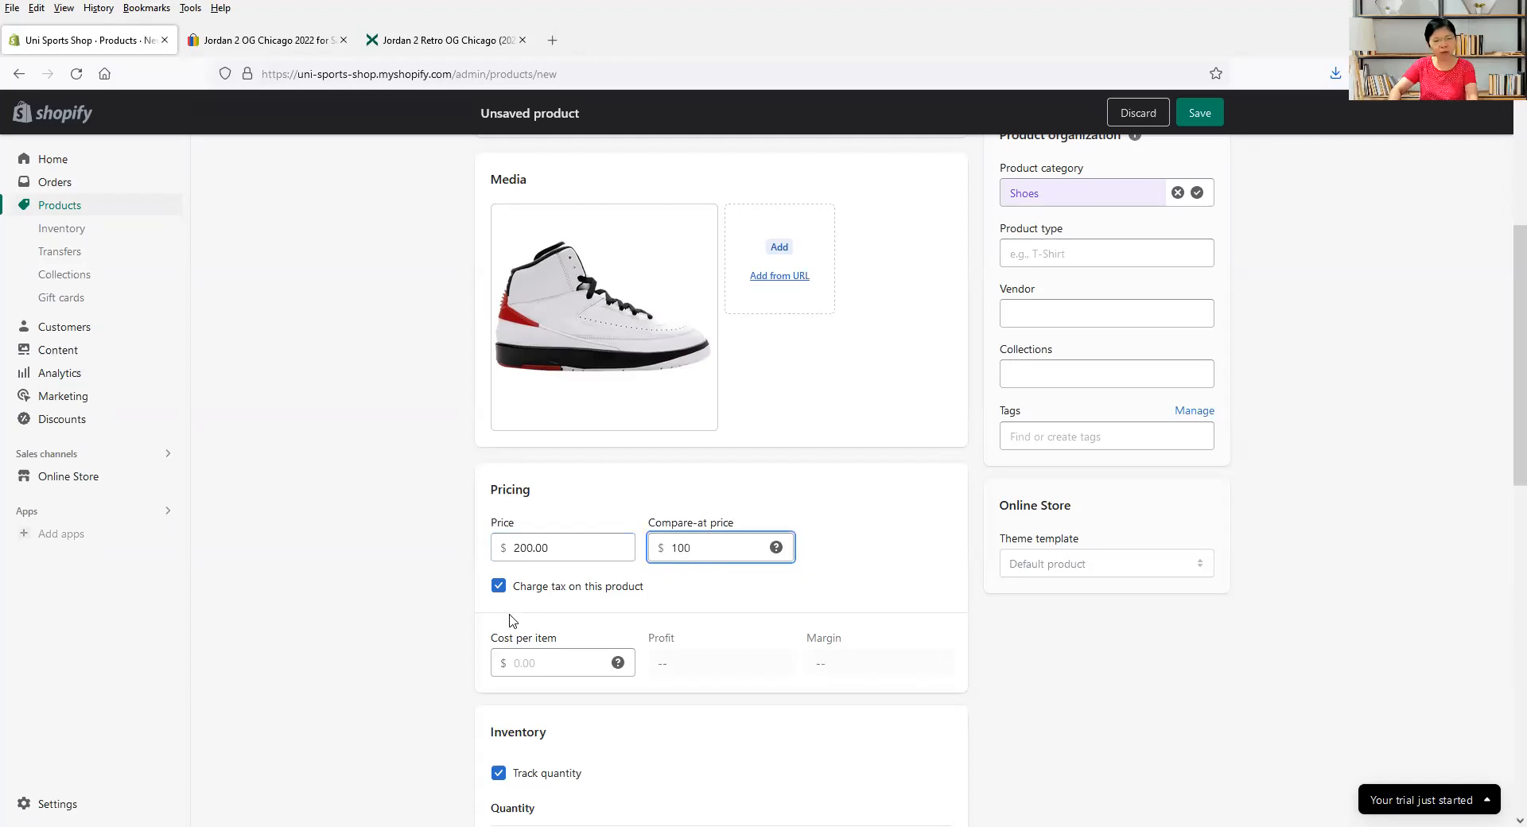
- Turn off charging tax on this product
left_click(498, 592)
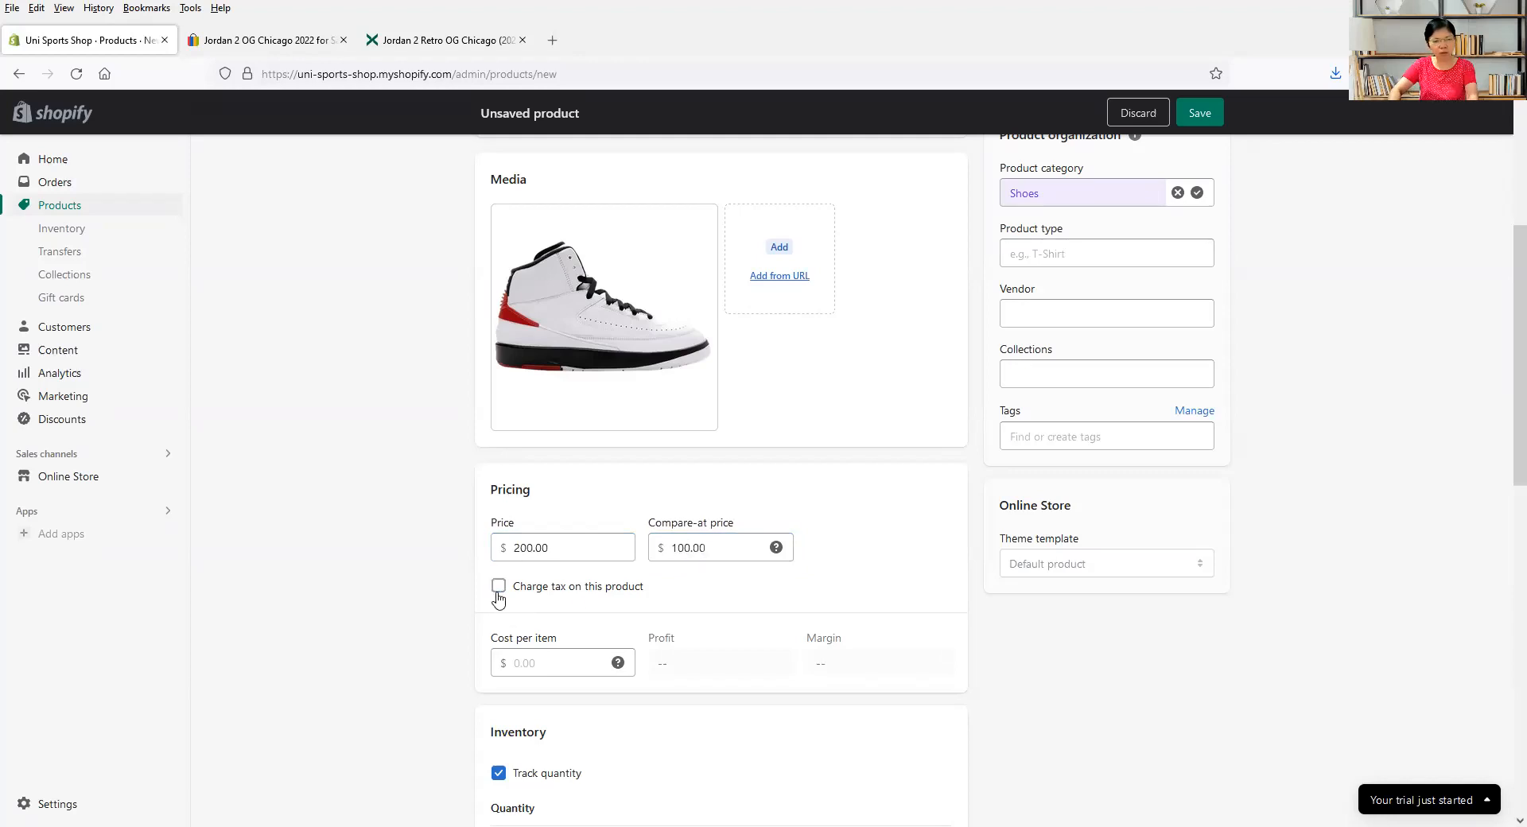
left_click(499, 593)
left_click(499, 598)
left_click(499, 599)
left_click(498, 598)
- Change the product's compare-at price to $500
left_click(676, 545)
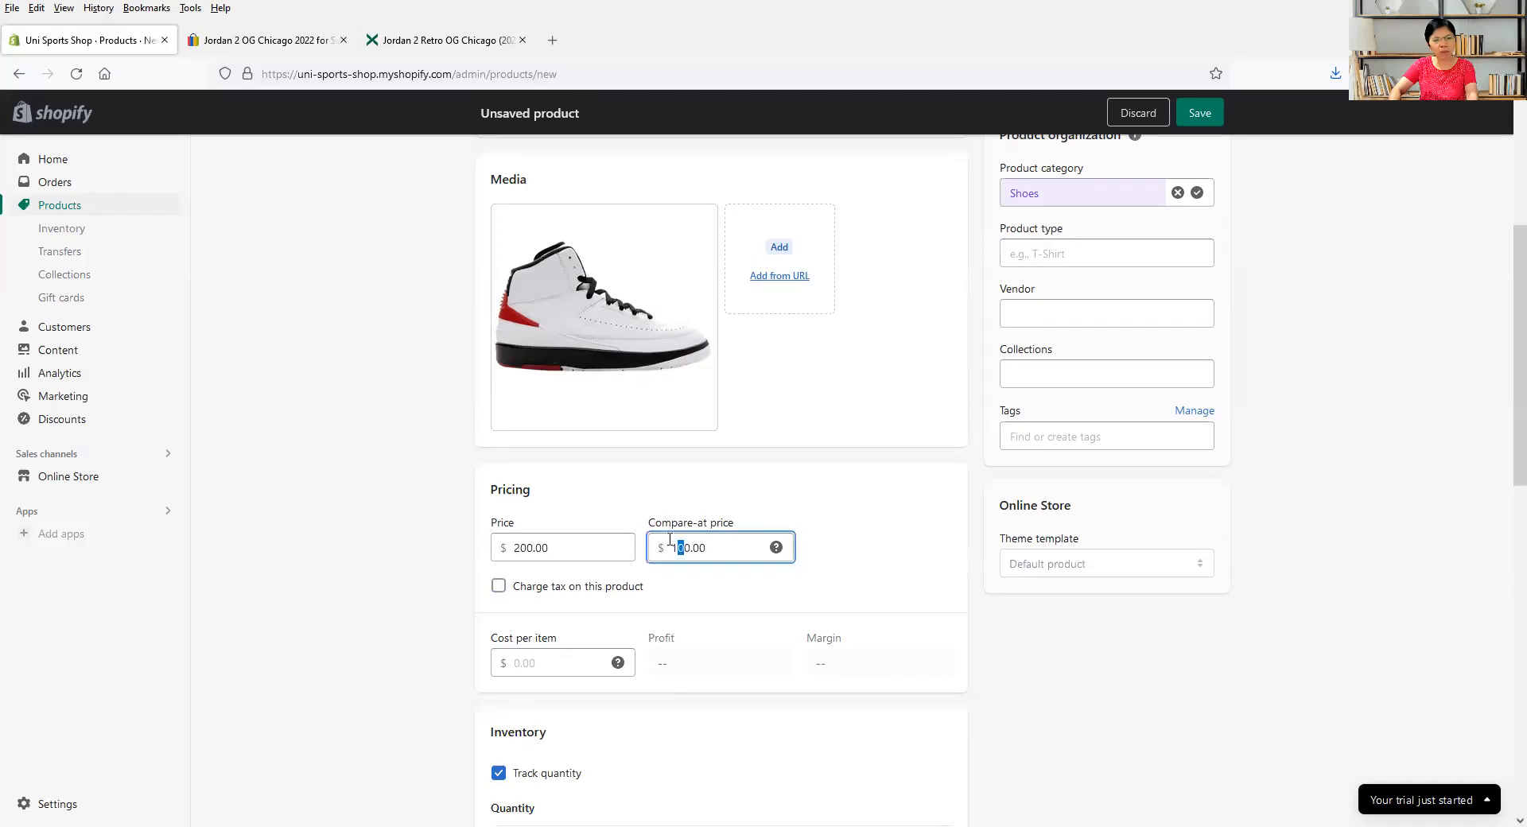
key("ctrl+a")
type("5")
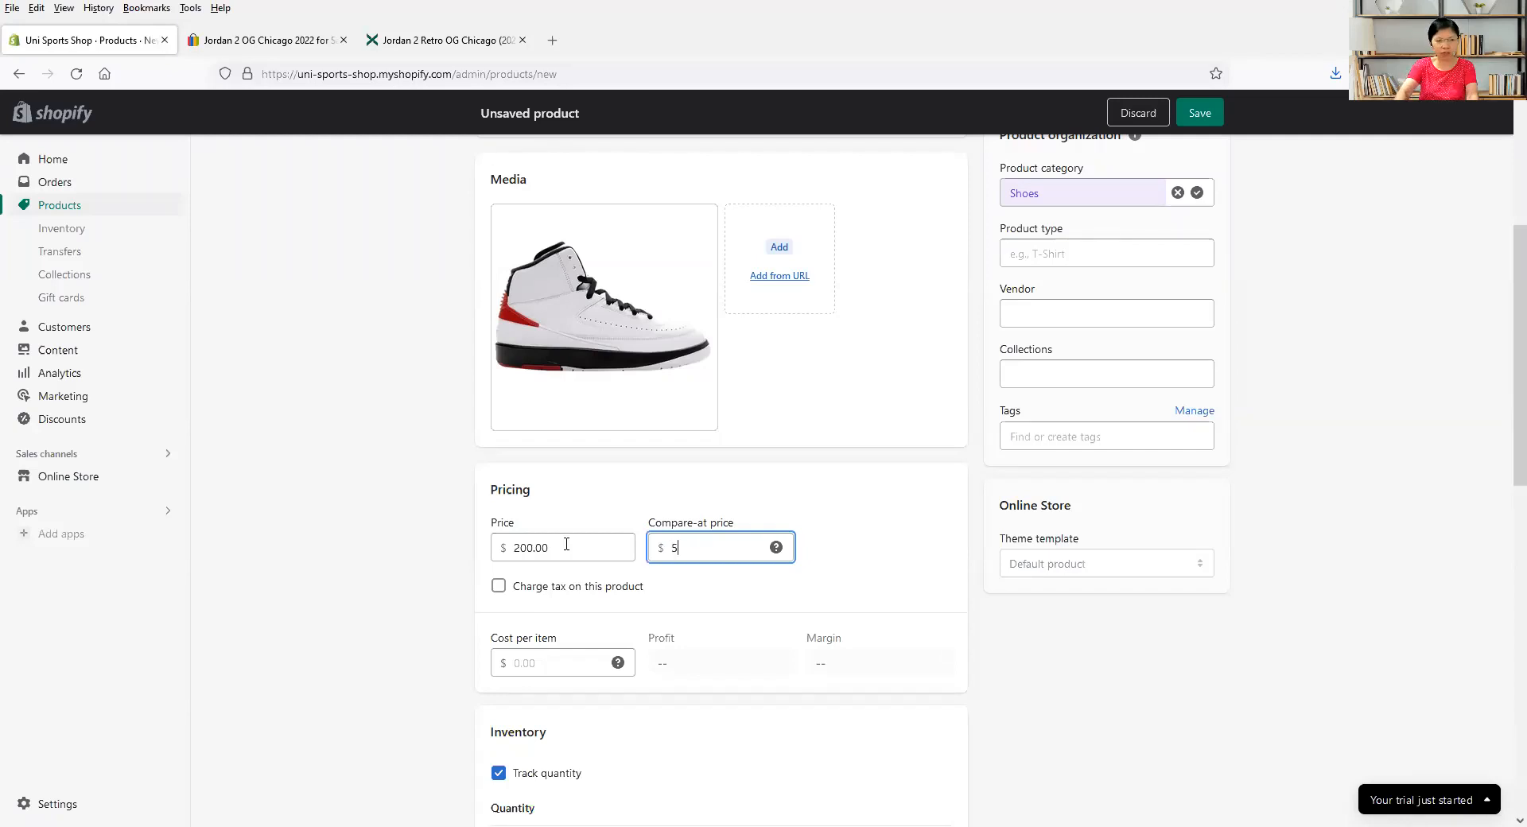
type("00")
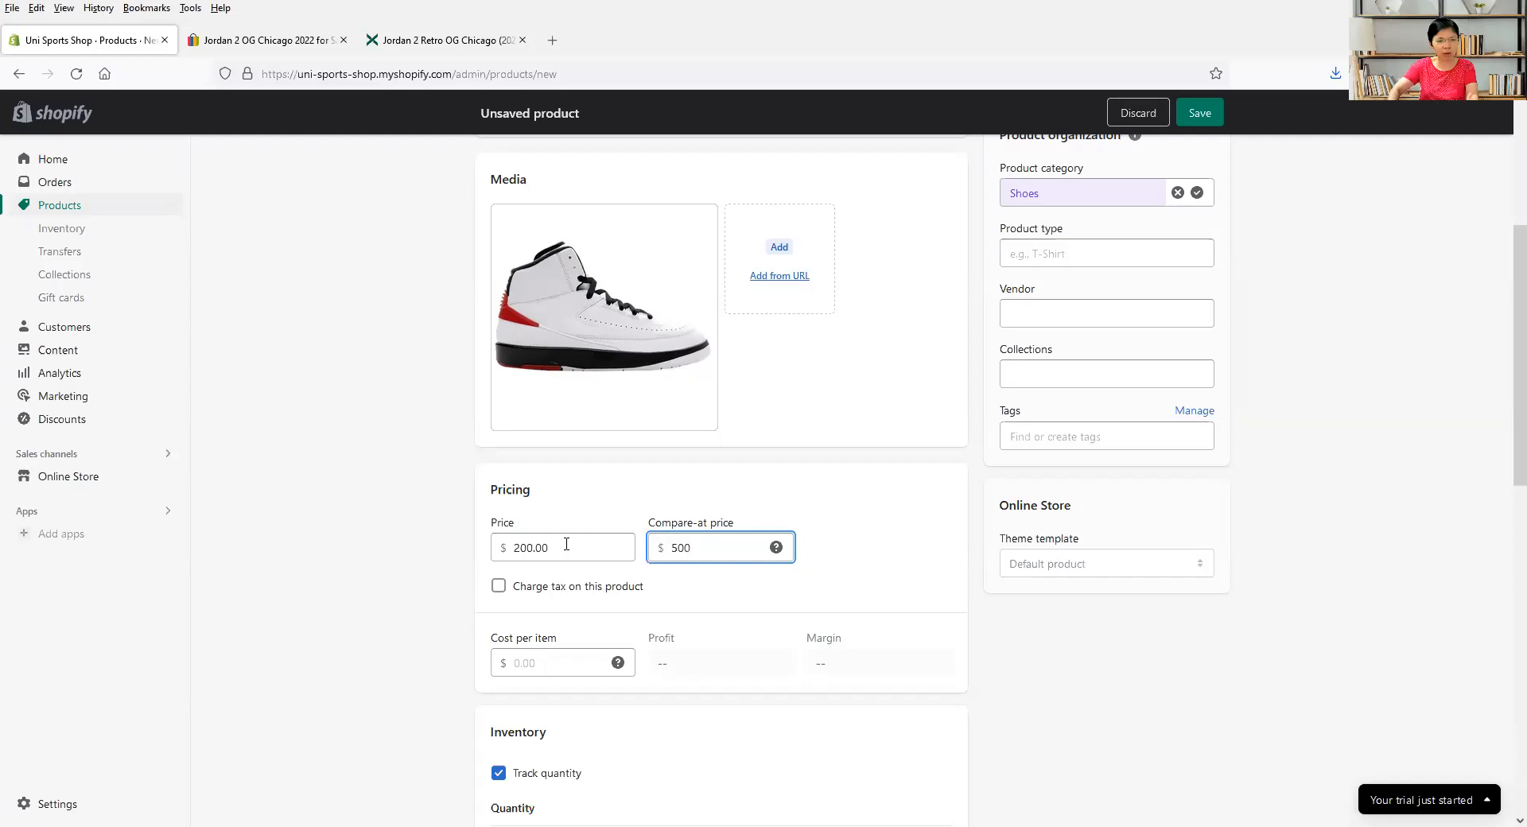
- Set the product's cost per item to $100
left_click(536, 660)
type("100")
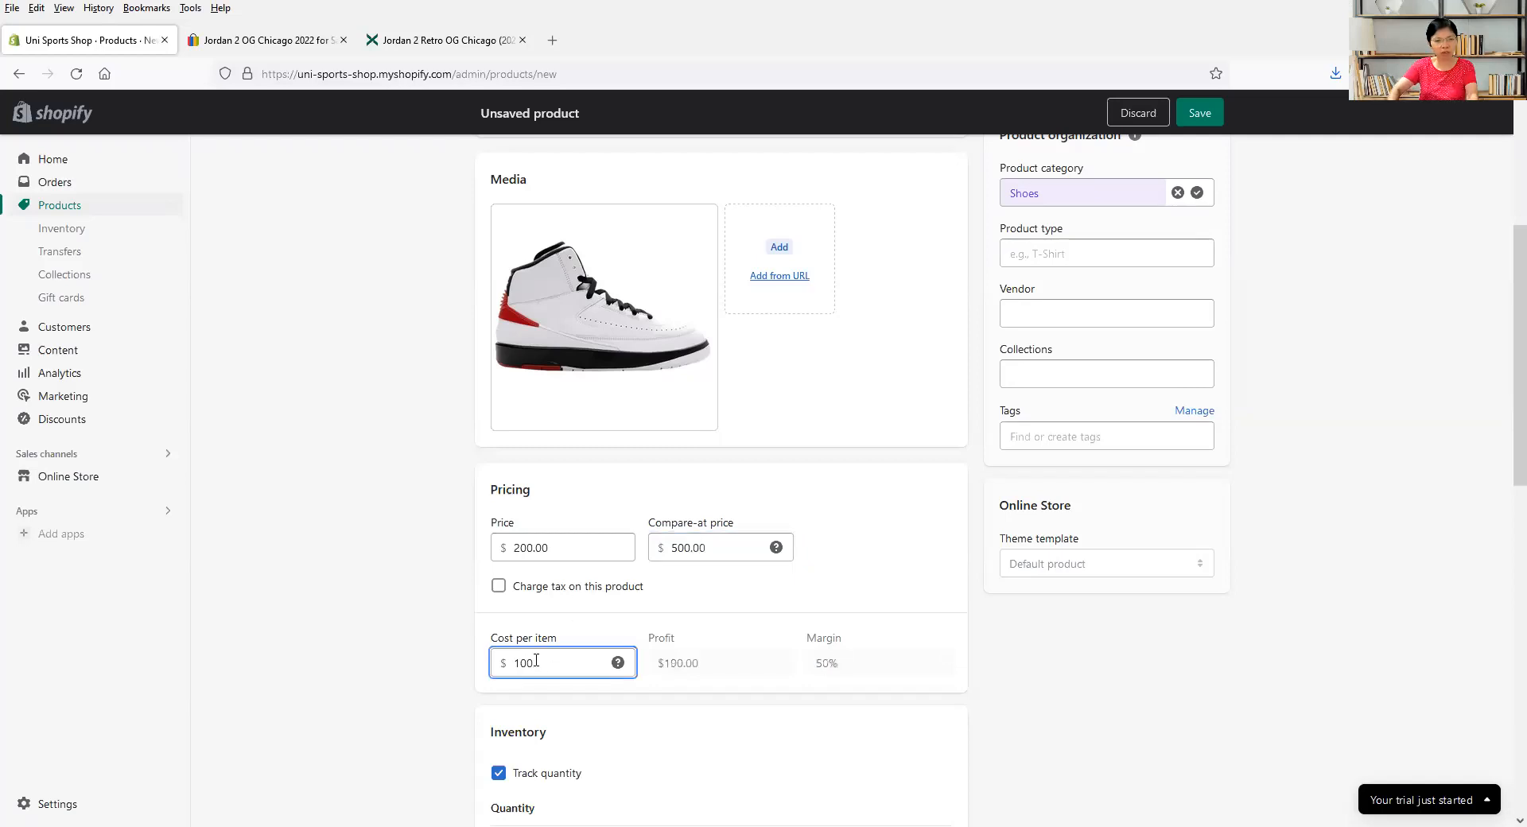
left_click(659, 757)
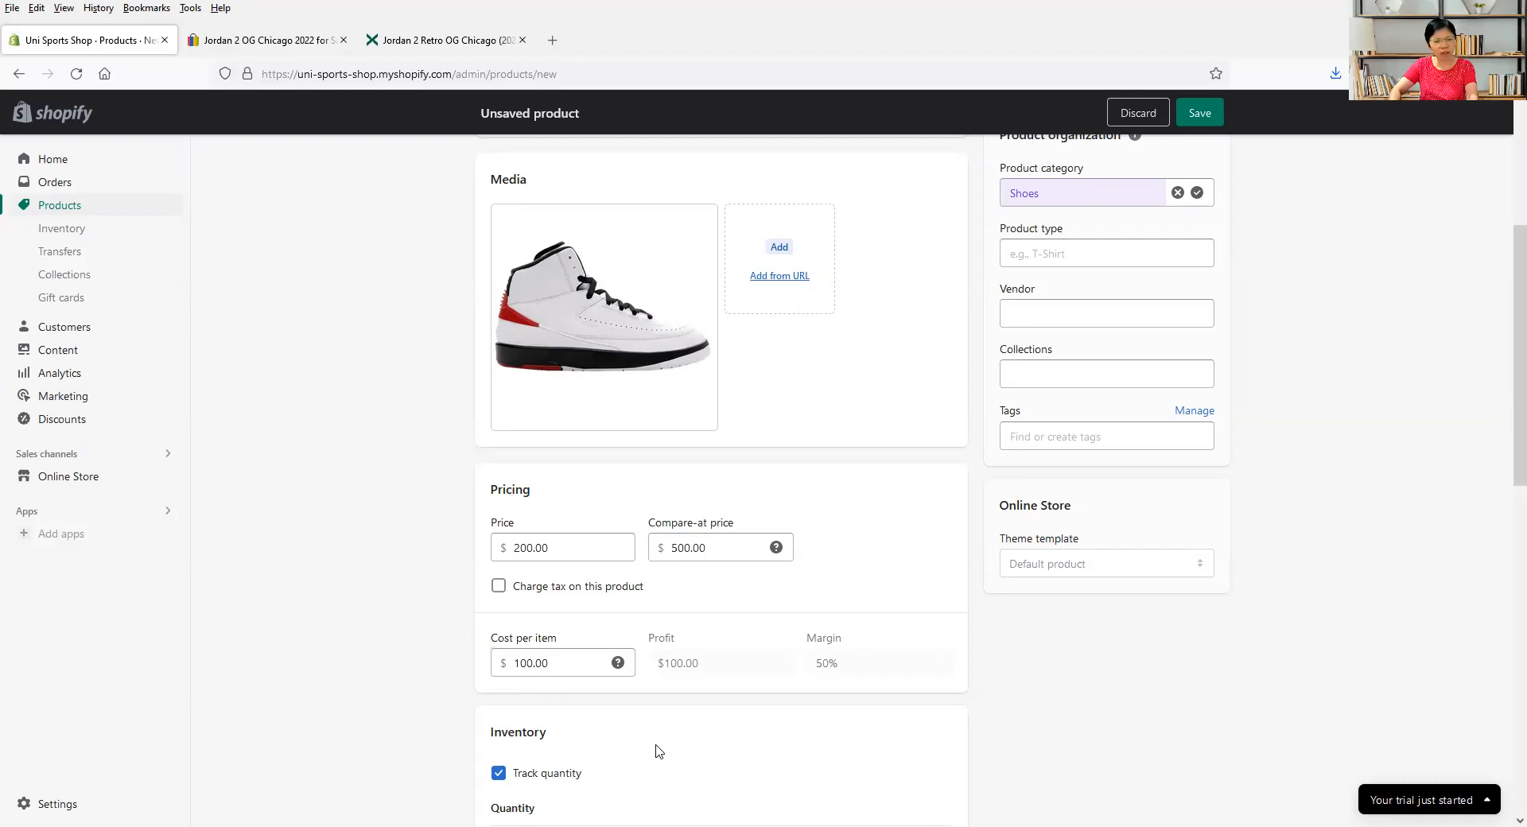
- Set the product's tracked inventory quantity for the Singapore location to 10
scroll(660, 751, "down", 2)
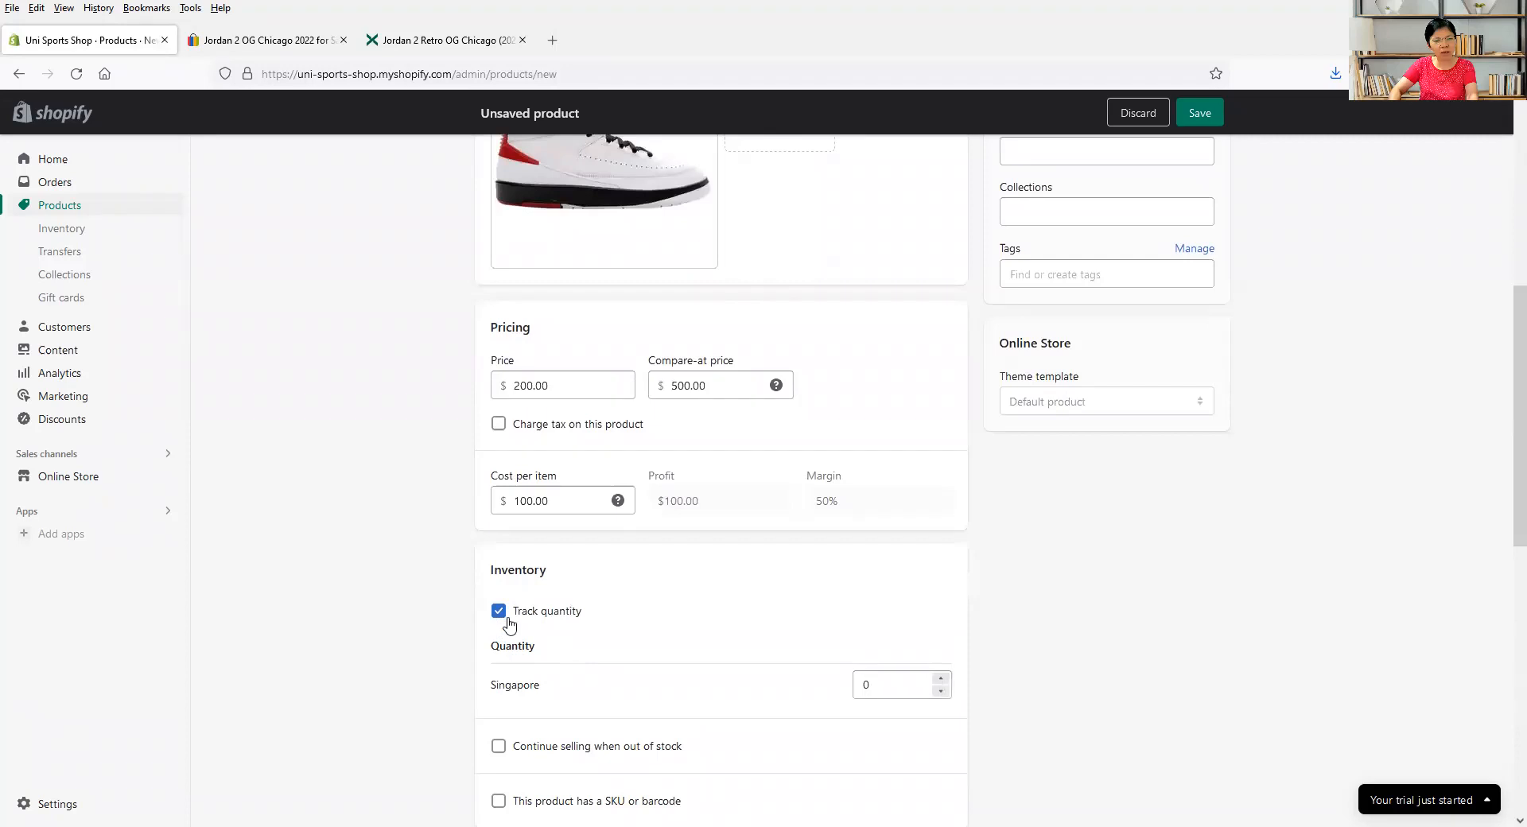
double_click(882, 687)
type("10")
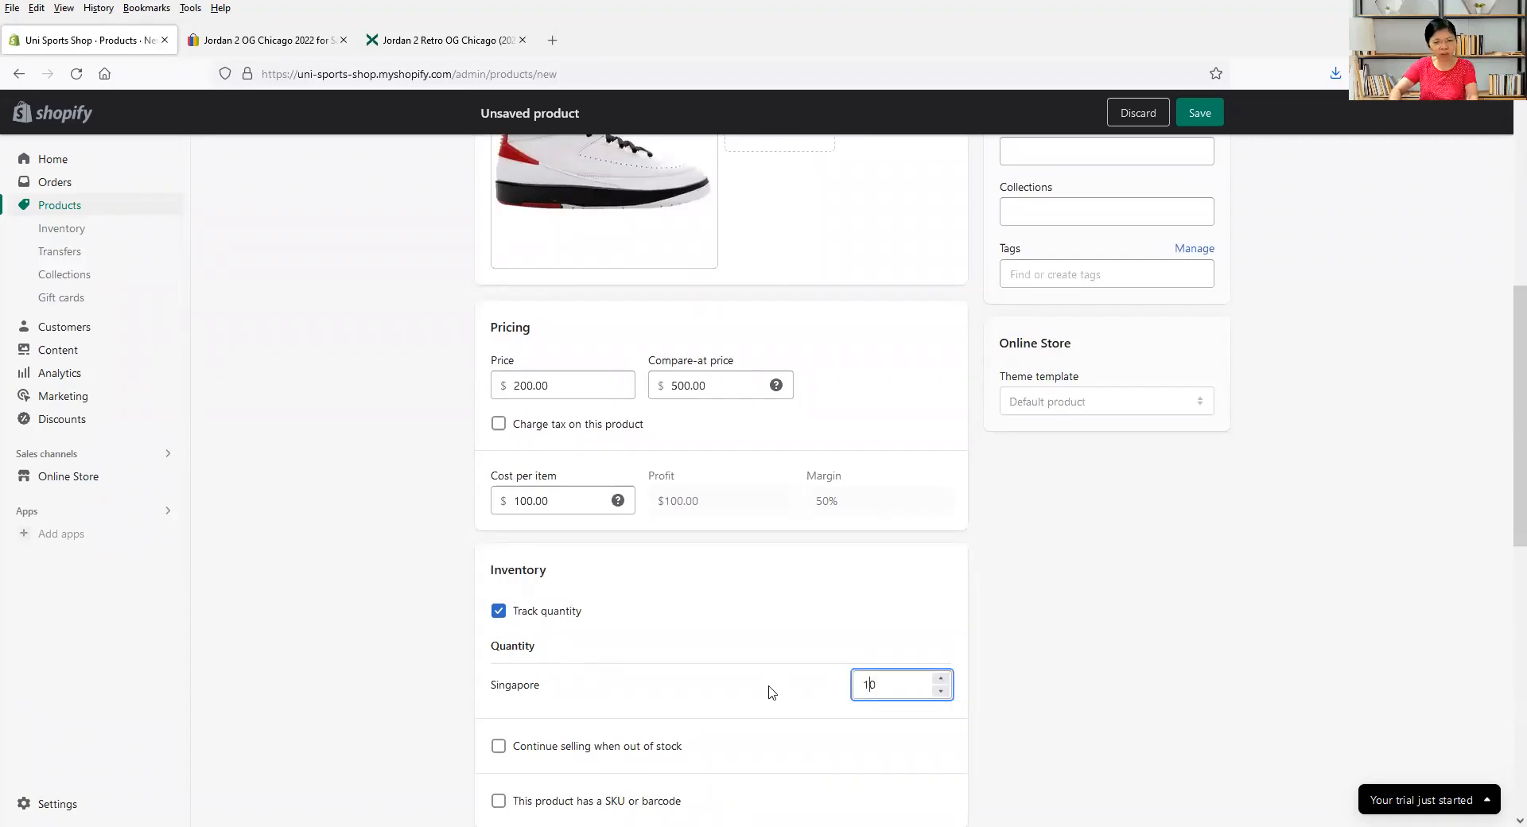
scroll(768, 692, "down", 2)
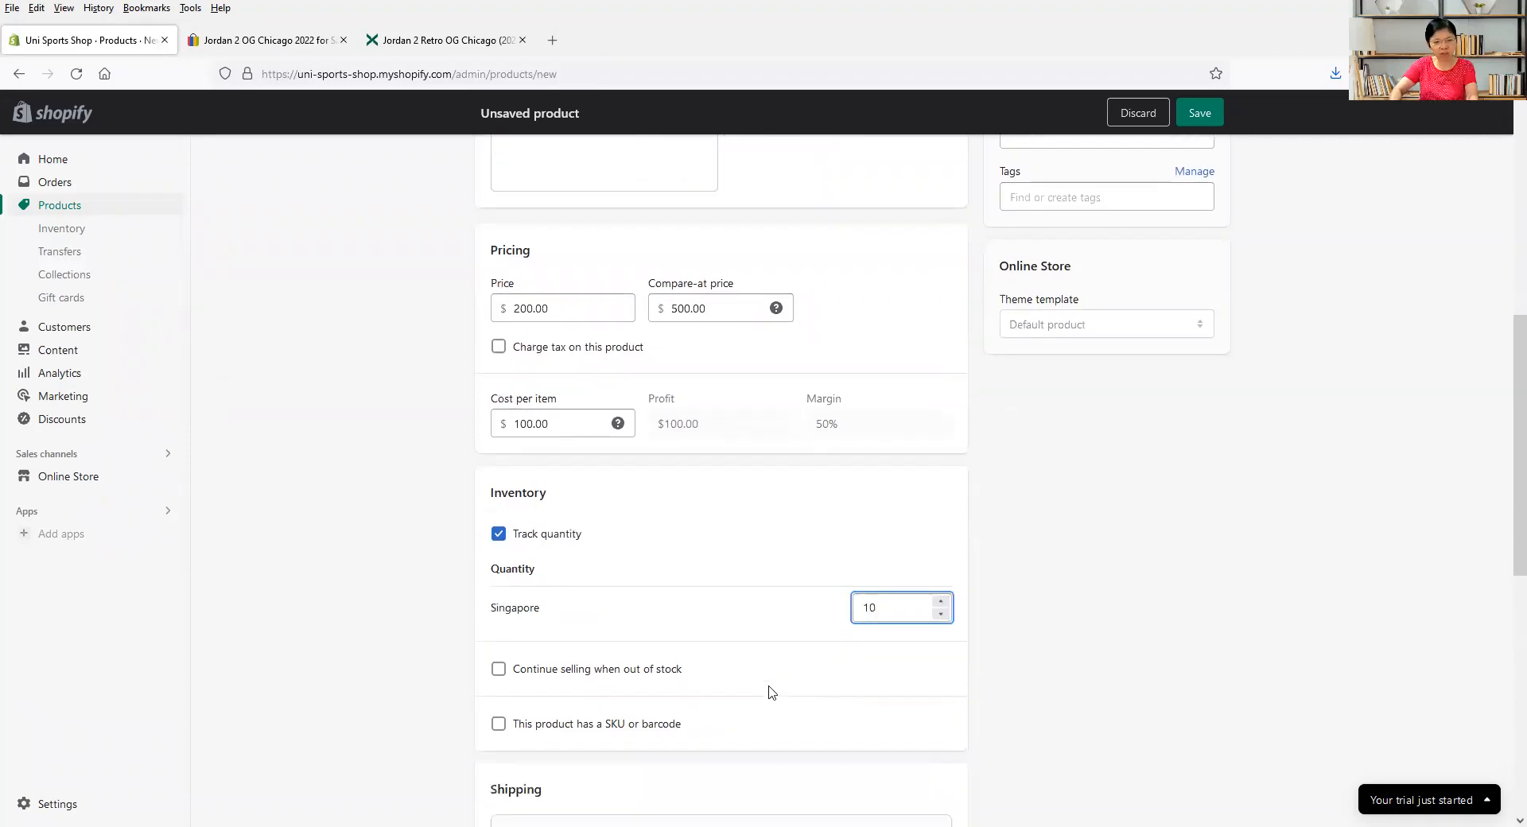
- Allow the product to continue selling when it is out of stock
left_click(605, 593)
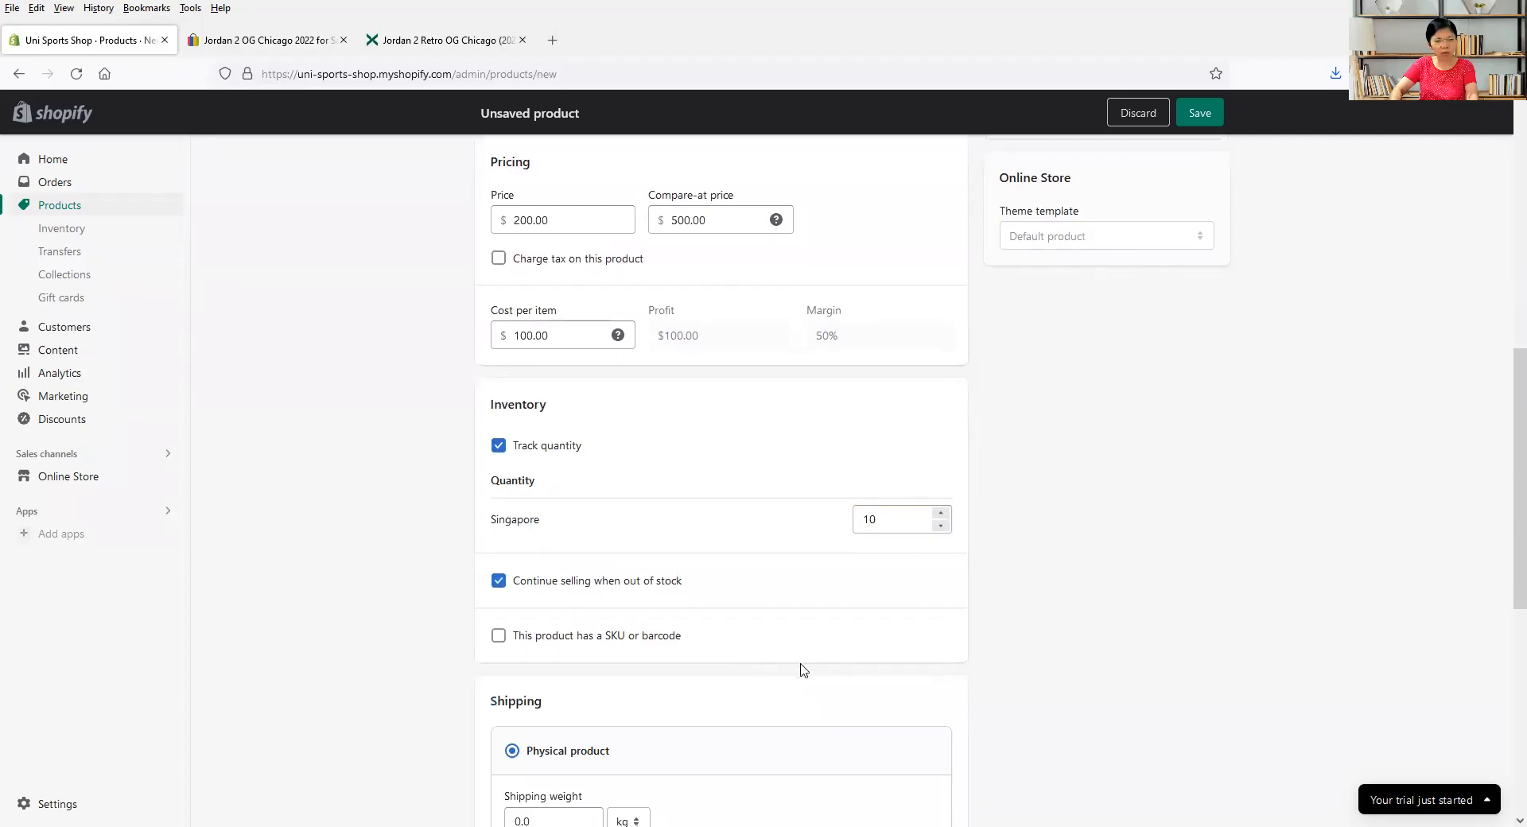
- Open the product's search engine listing for editing and review its page title and meta description
scroll(801, 668, "down", 3)
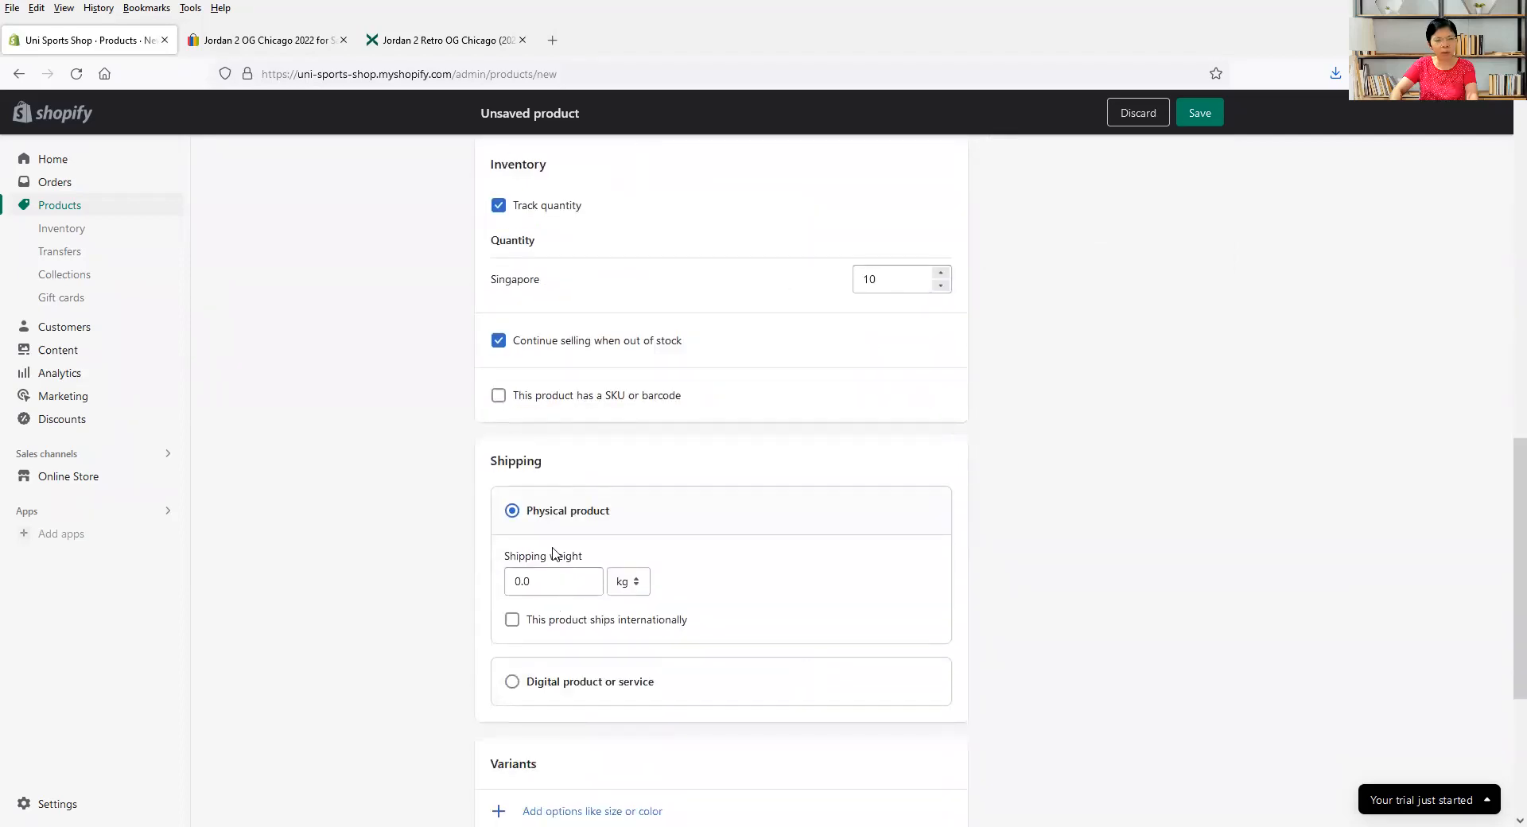
scroll(676, 550, "down", 2)
scroll(676, 551, "down", 1)
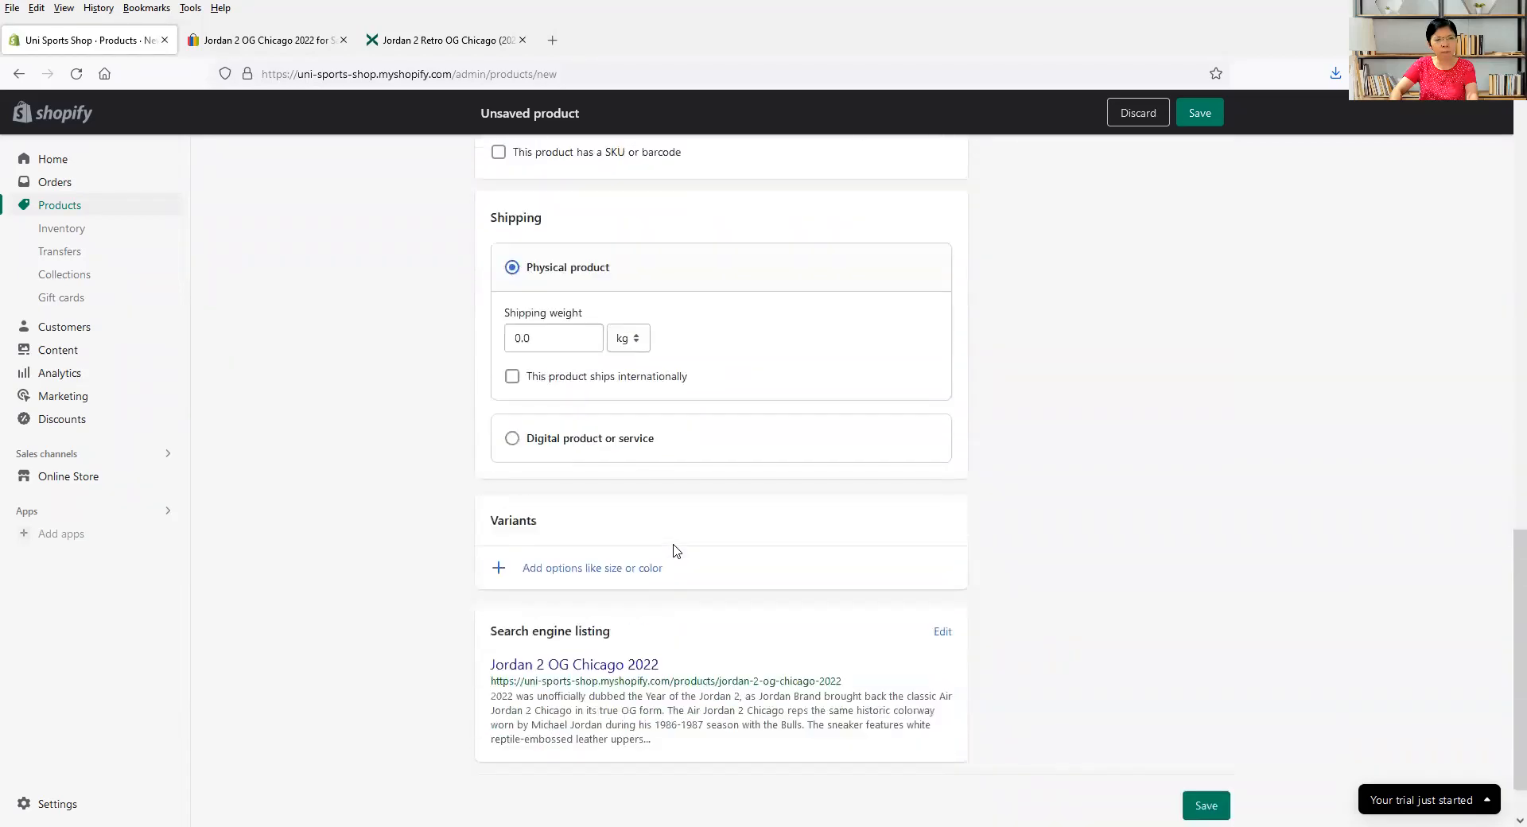
left_click(943, 637)
scroll(716, 700, "down", 2)
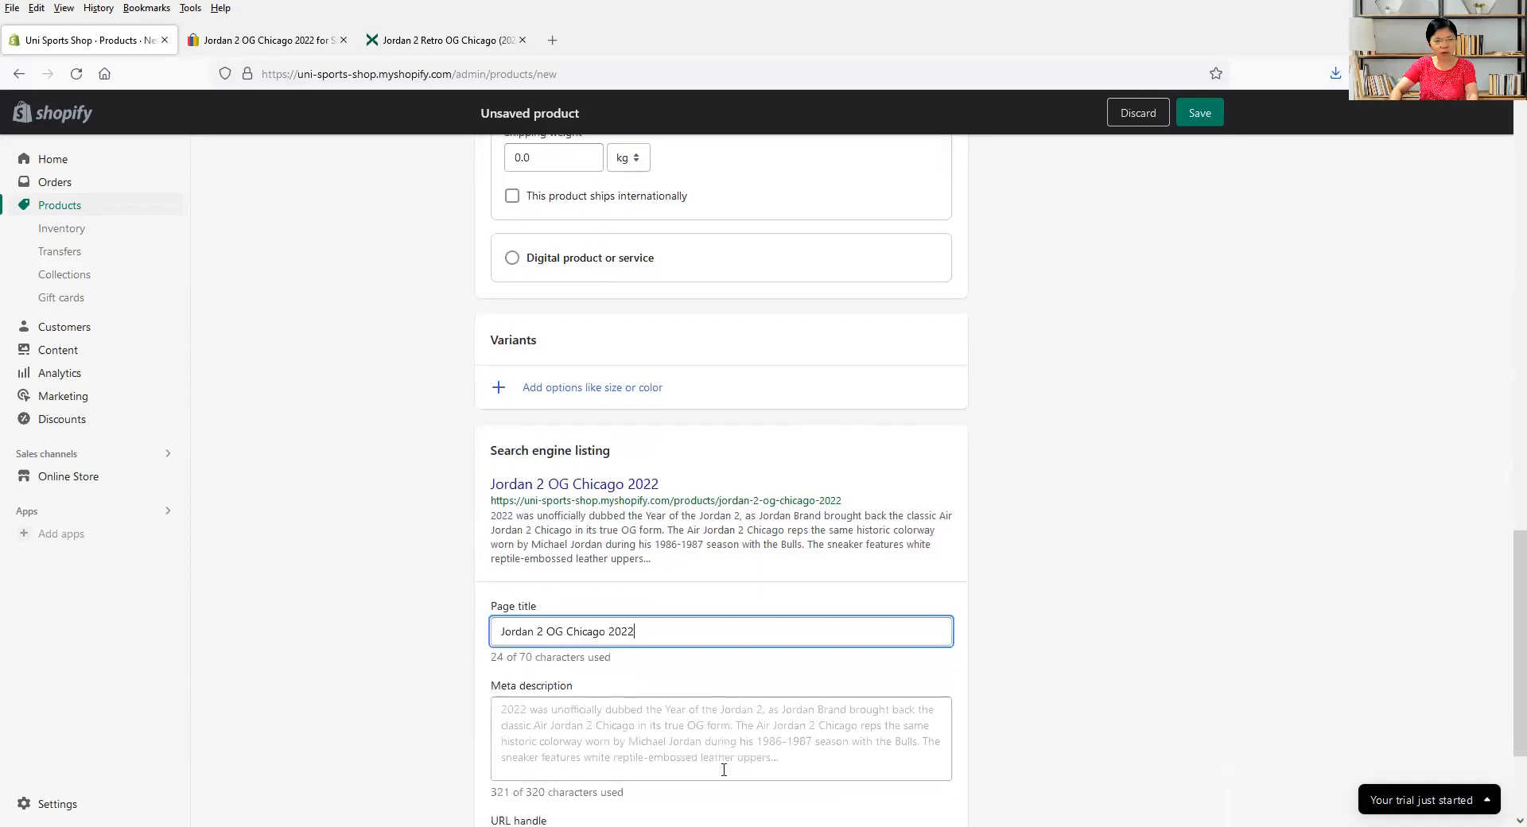
scroll(724, 770, "down", 2)
left_click(498, 579)
left_click_drag(499, 579, 912, 653)
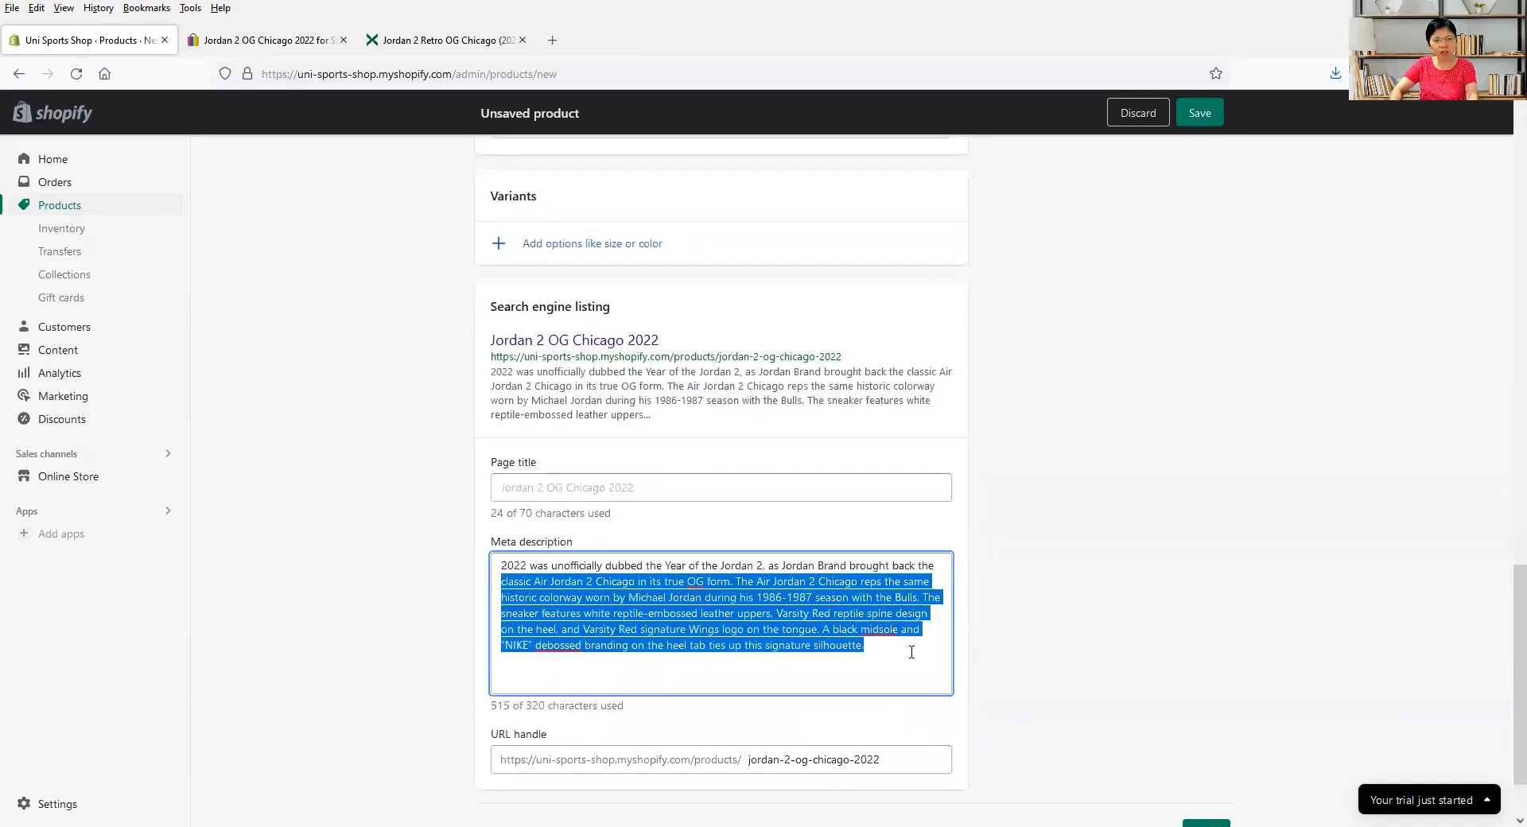
left_click(819, 627)
left_click(676, 486)
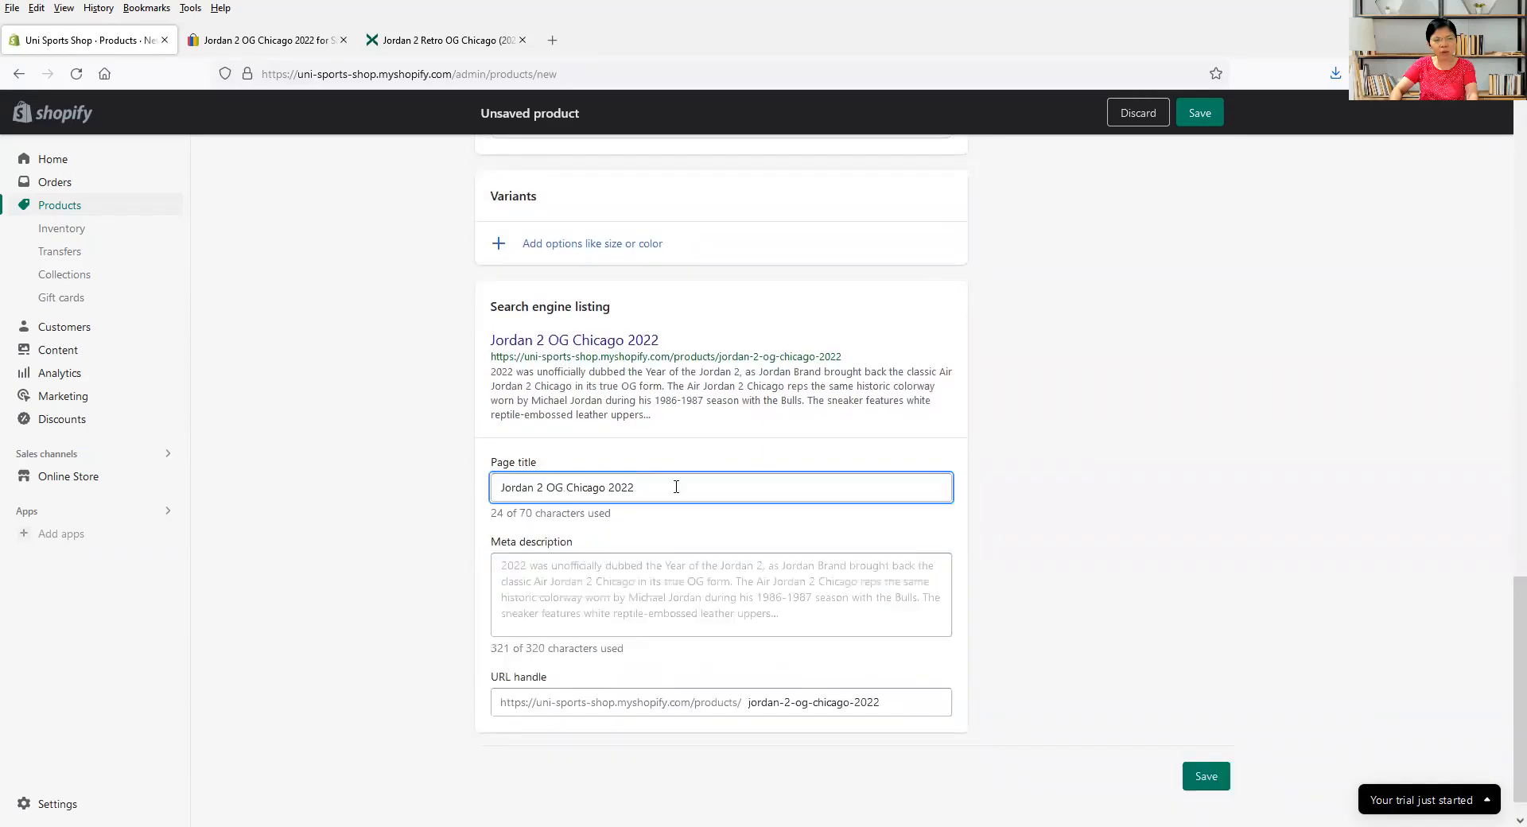
- Look back over the entered product details and save the new Jordan 2 OG Chicago 2022 product
left_click(1210, 784)
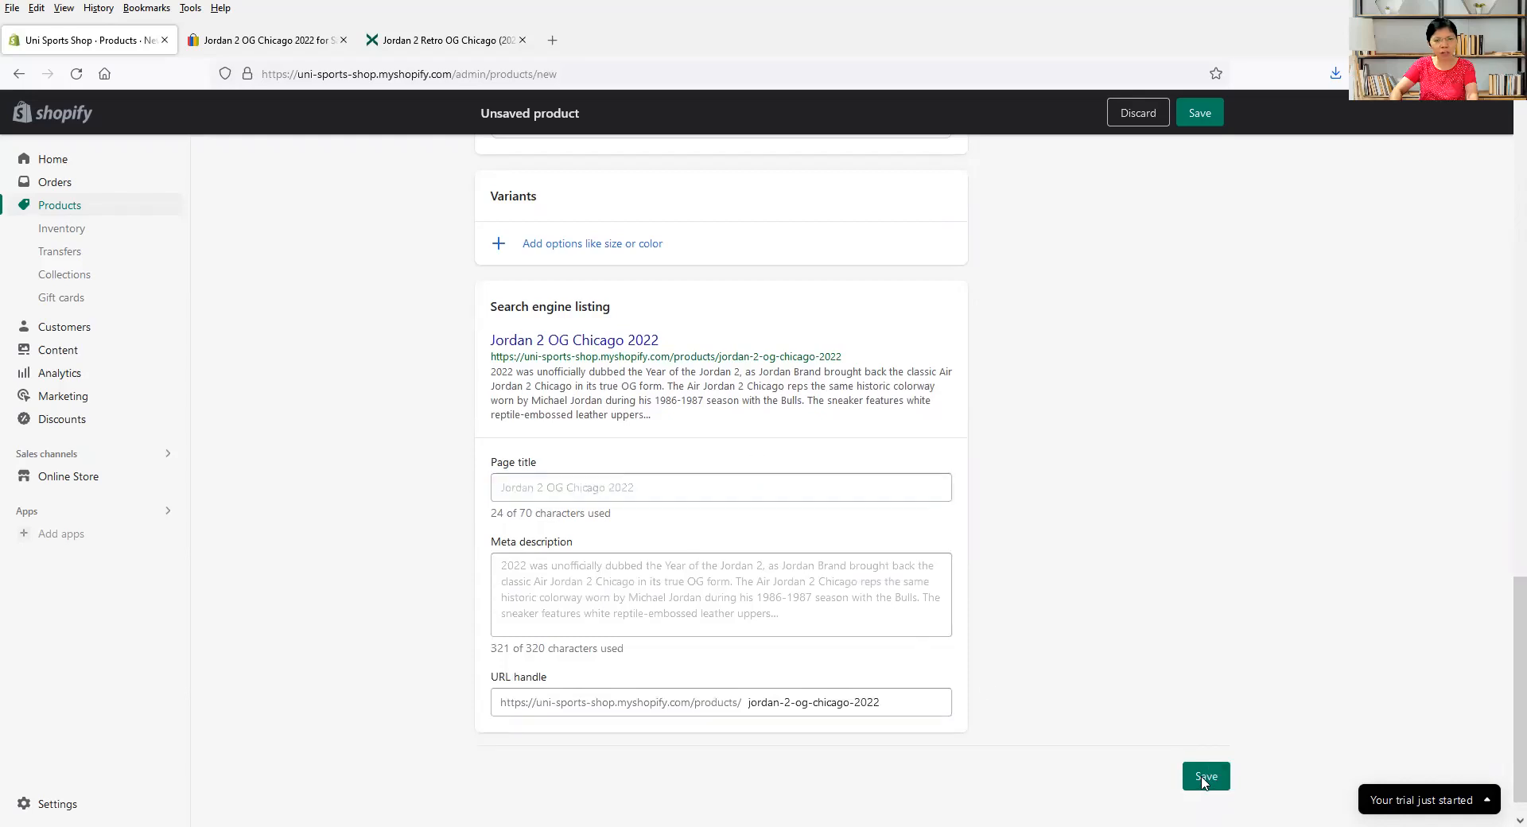
scroll(1135, 616, "up", 4)
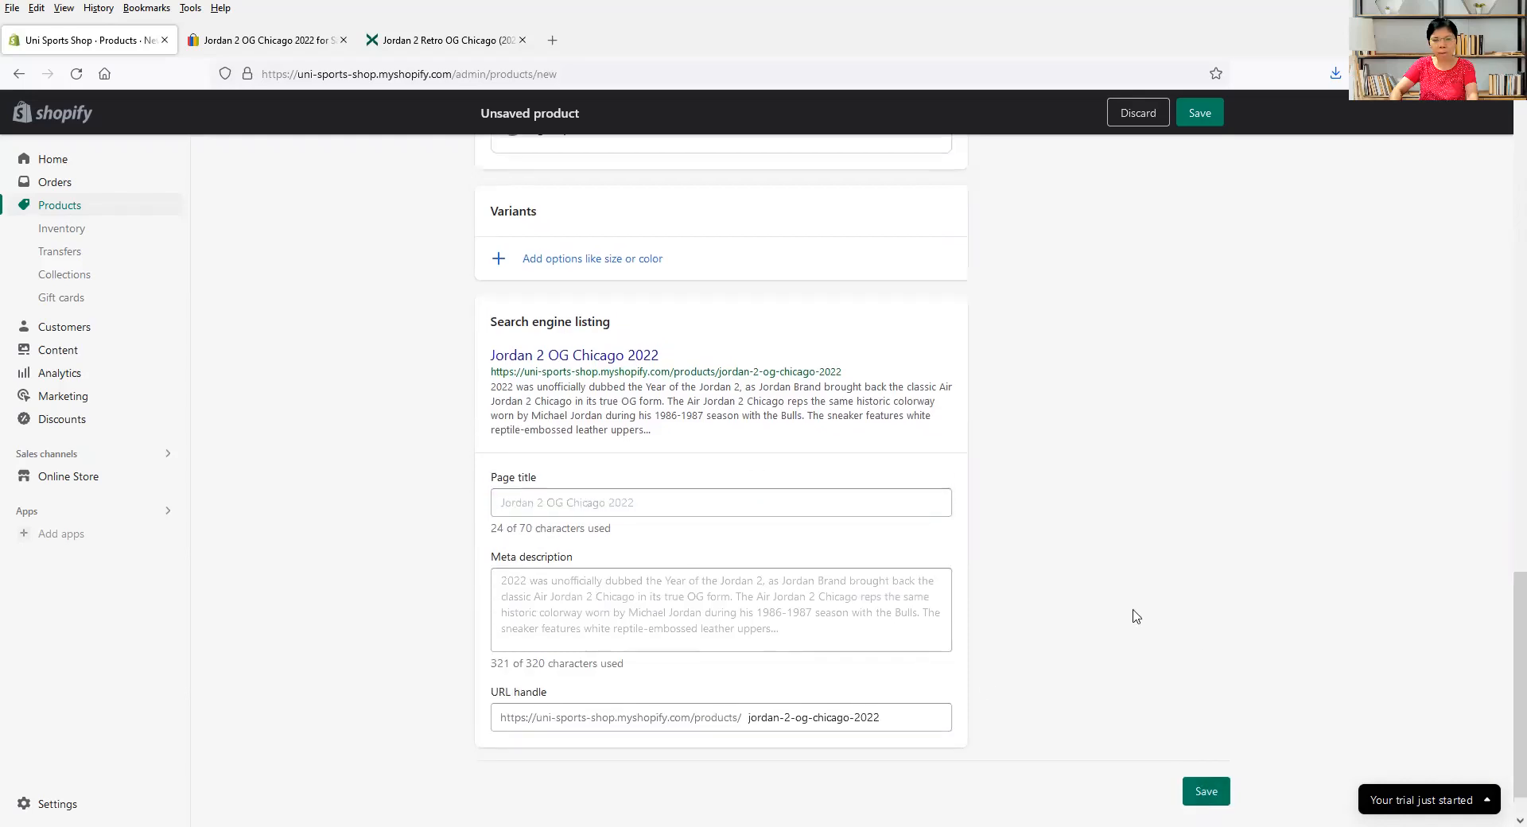
scroll(1161, 710, "down", 4)
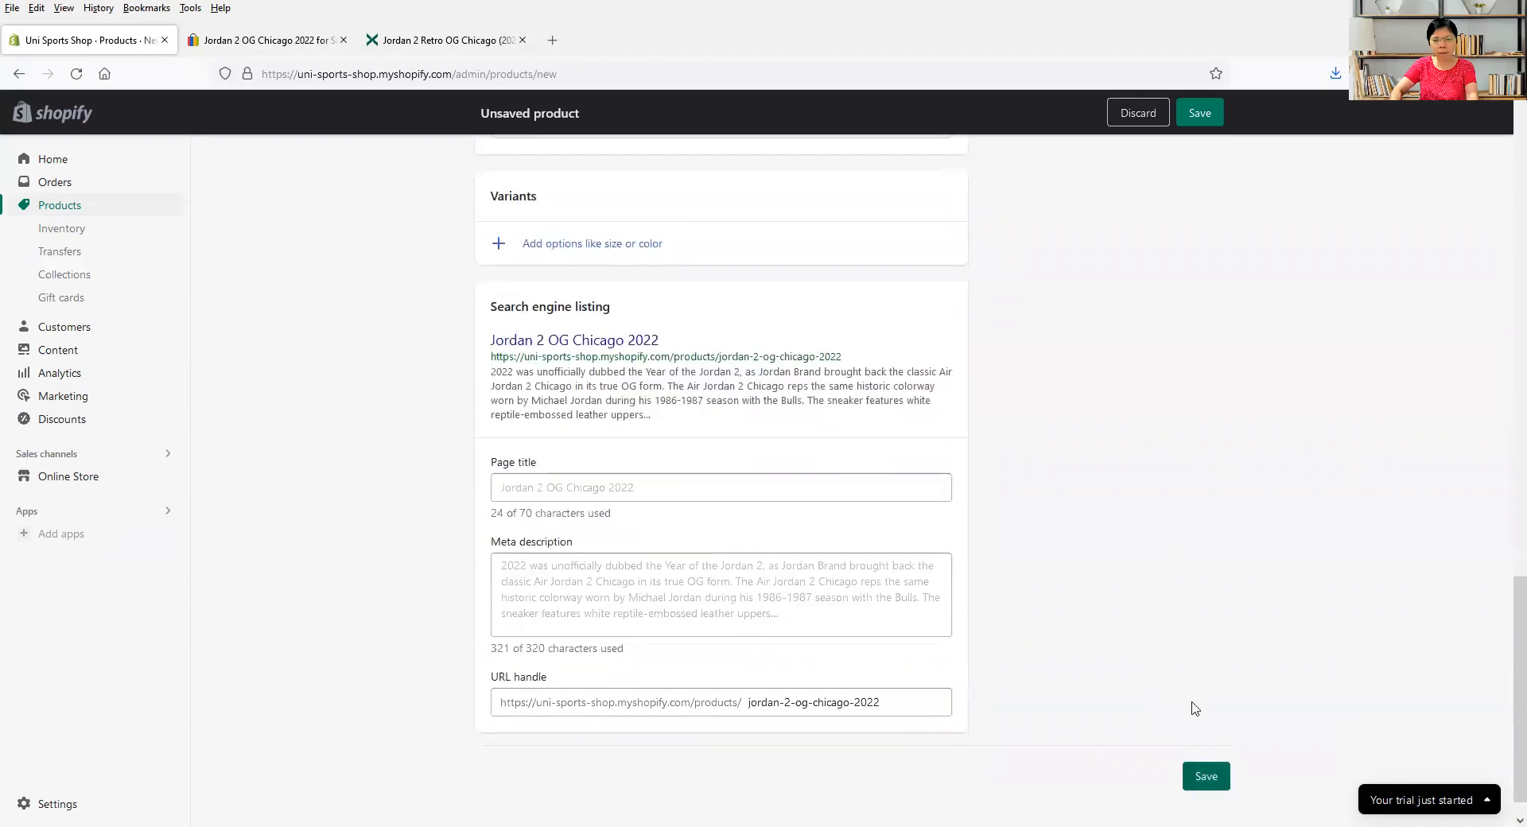
scroll(1189, 709, "up", 10)
scroll(1190, 698, "up", 5)
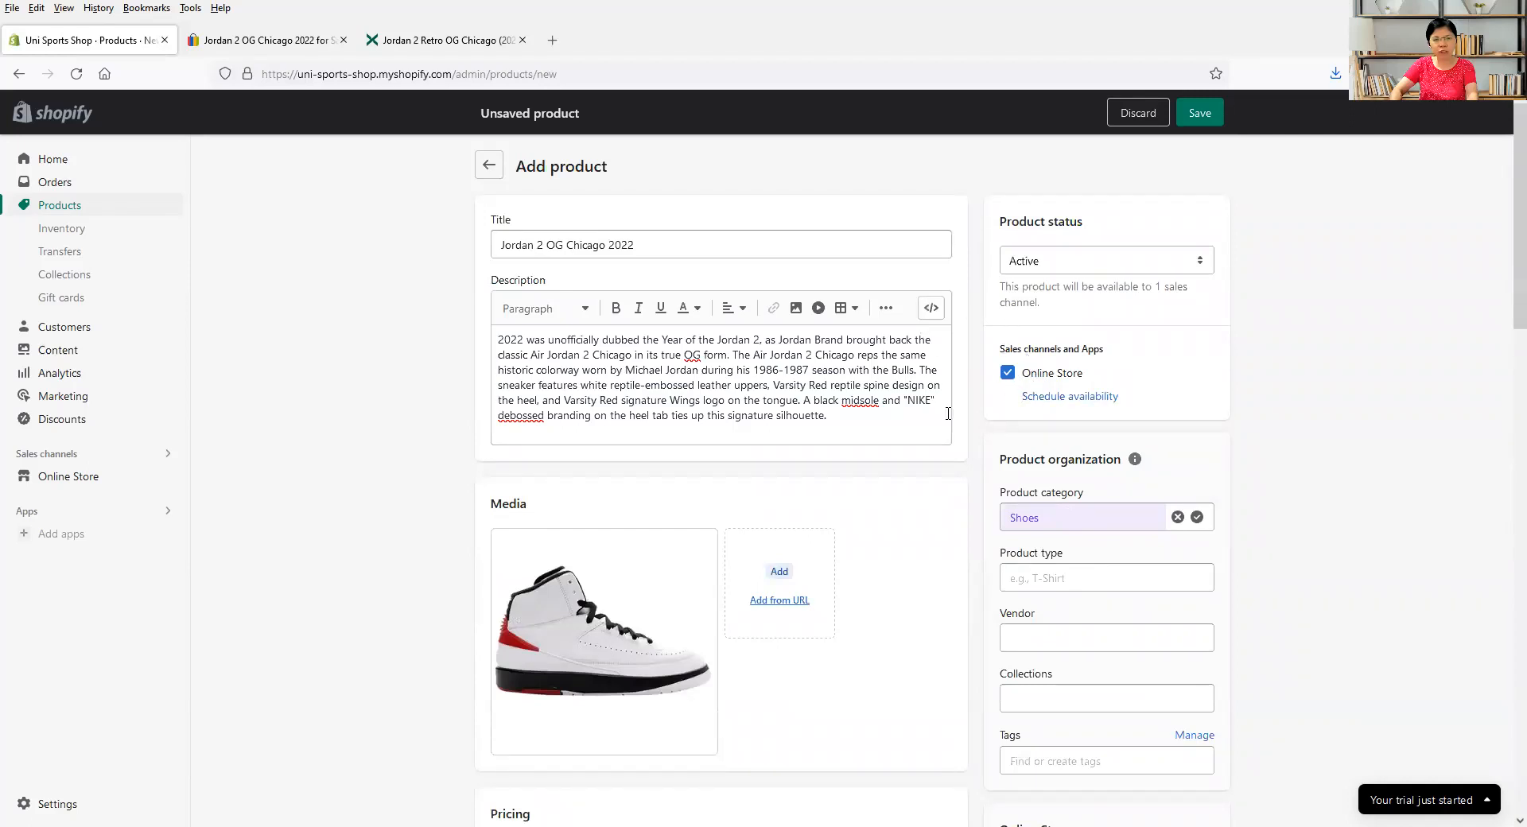
left_click(1197, 117)
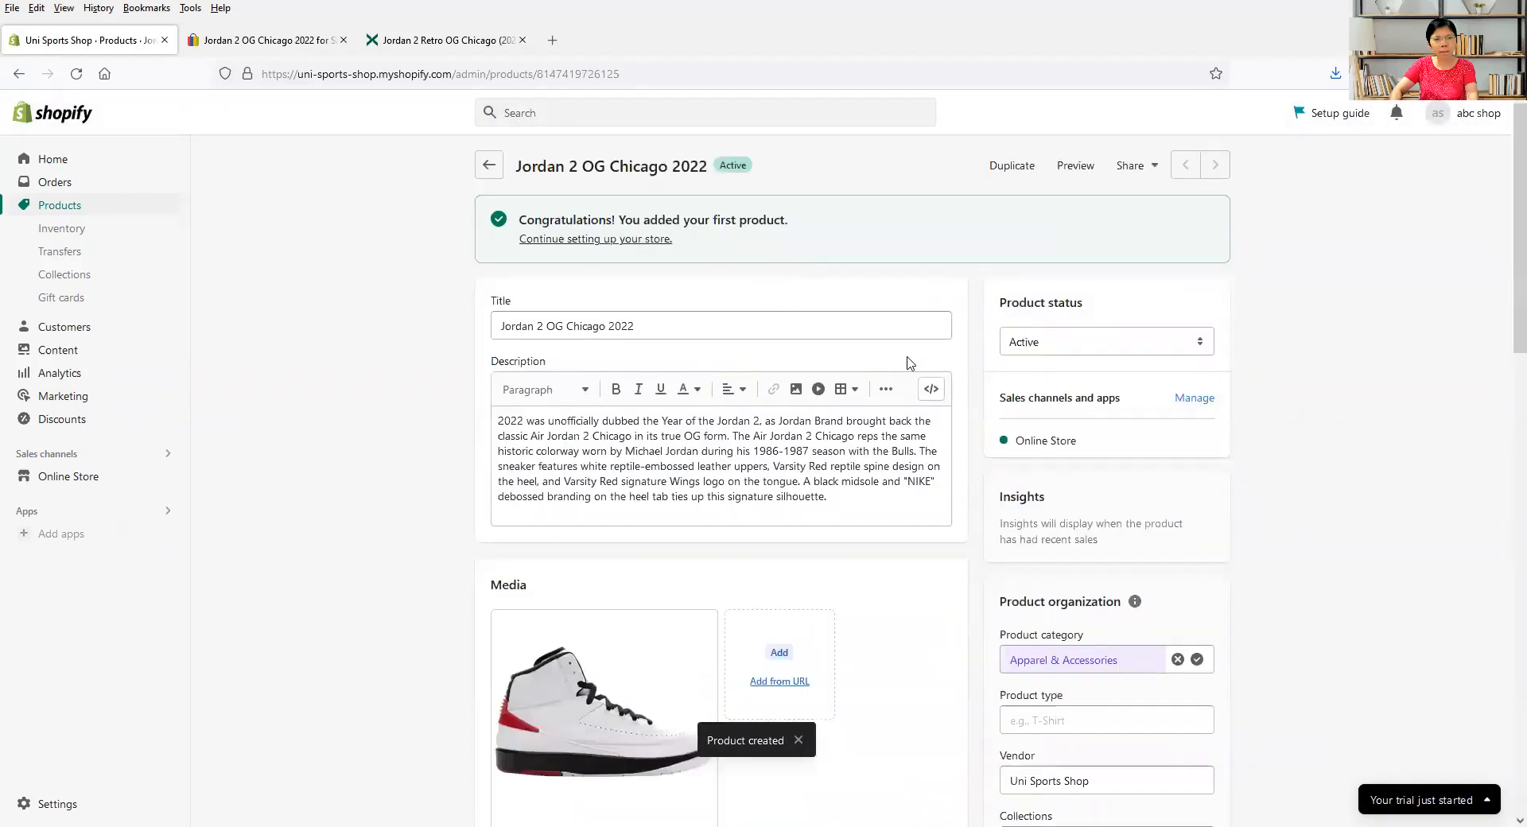
- Preview the saved product in the online store and look through its whole product page
left_click(1069, 167)
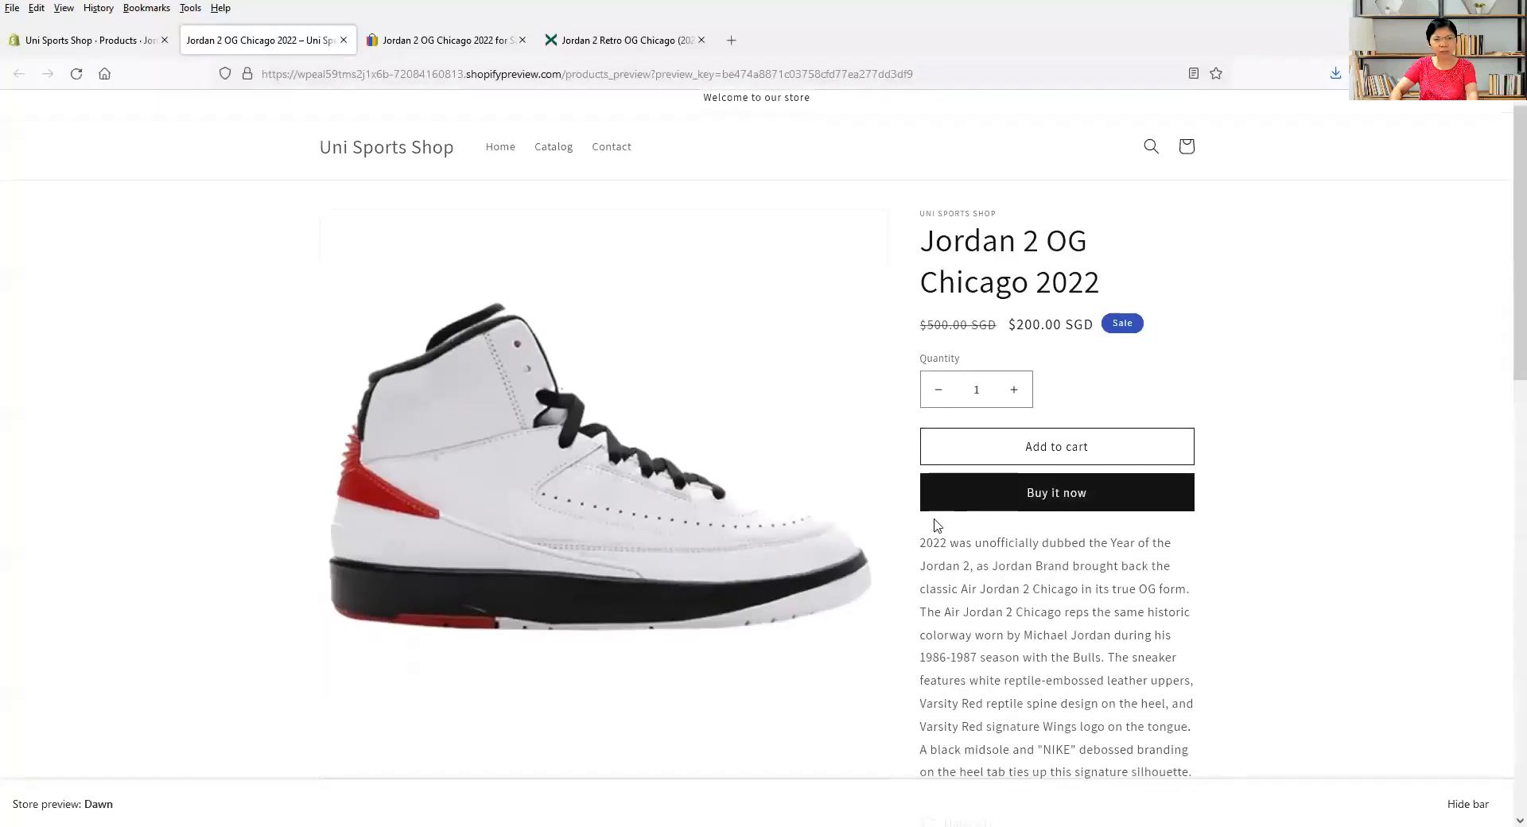
scroll(937, 525, "down", 10)
scroll(937, 525, "up", 10)
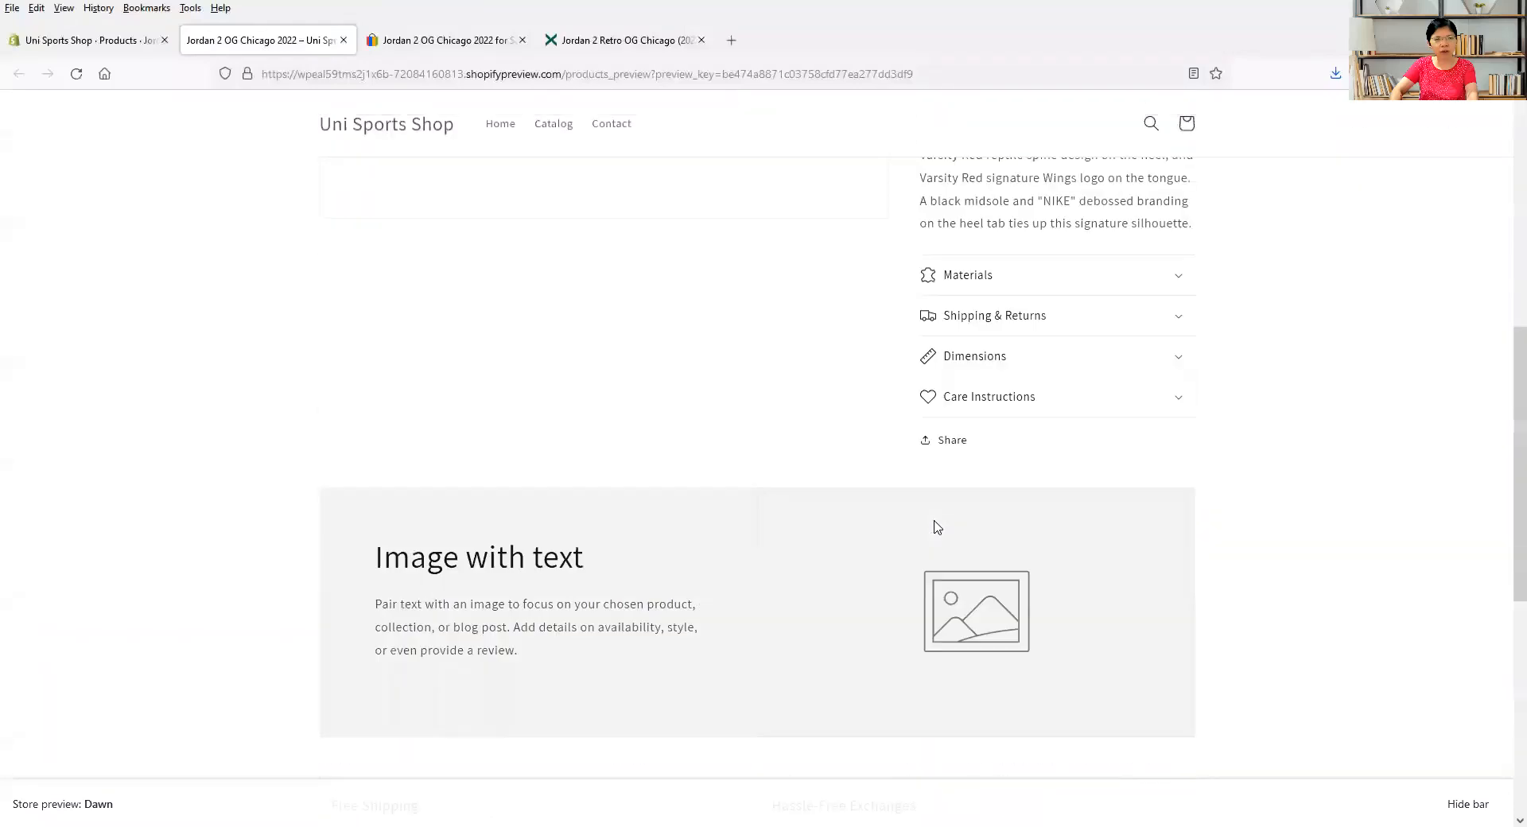